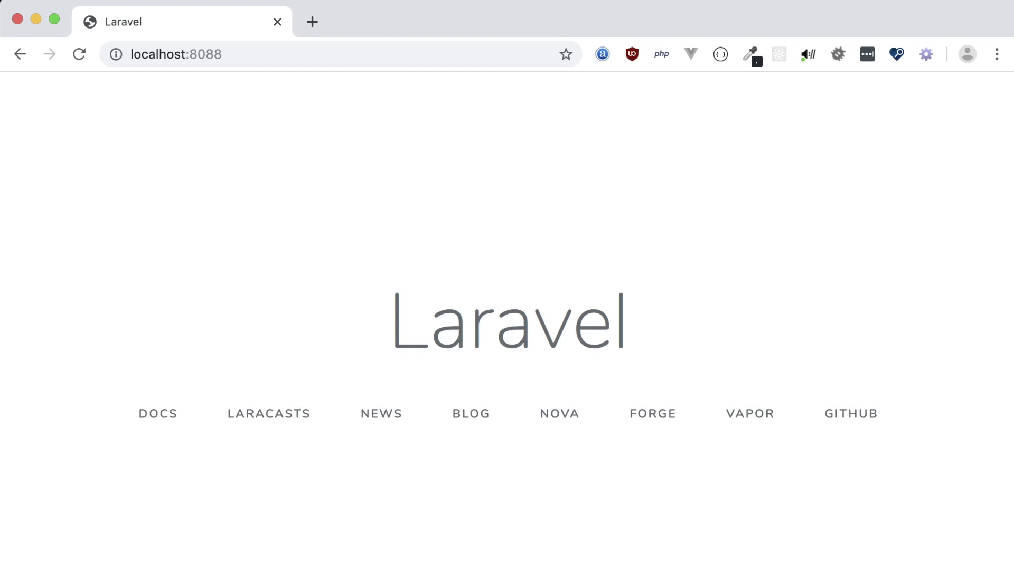
scroll(680, 322, down, 1)
scroll(680, 321, down, 1)
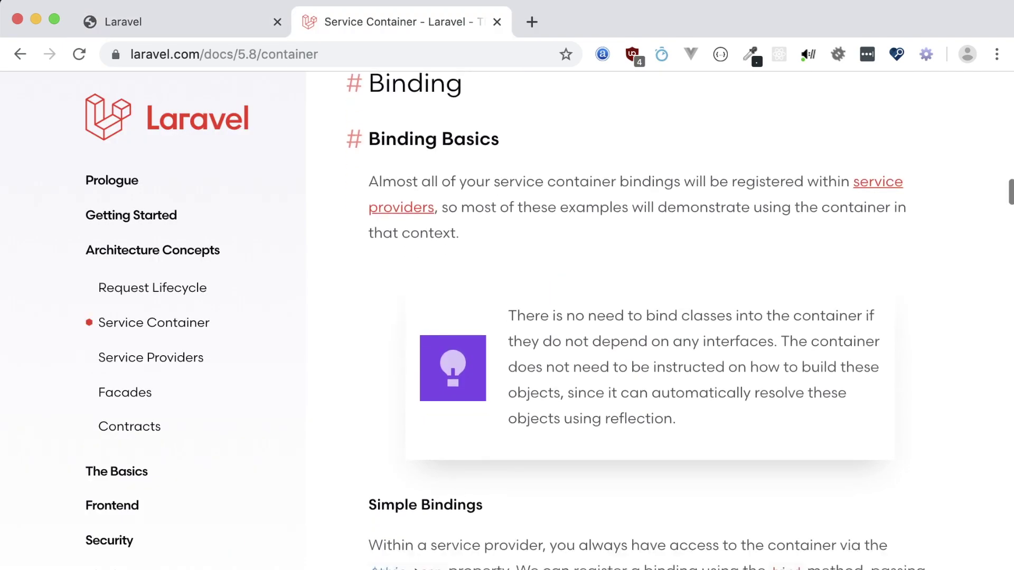
scroll(680, 321, down, 1)
scroll(680, 321, down, 2)
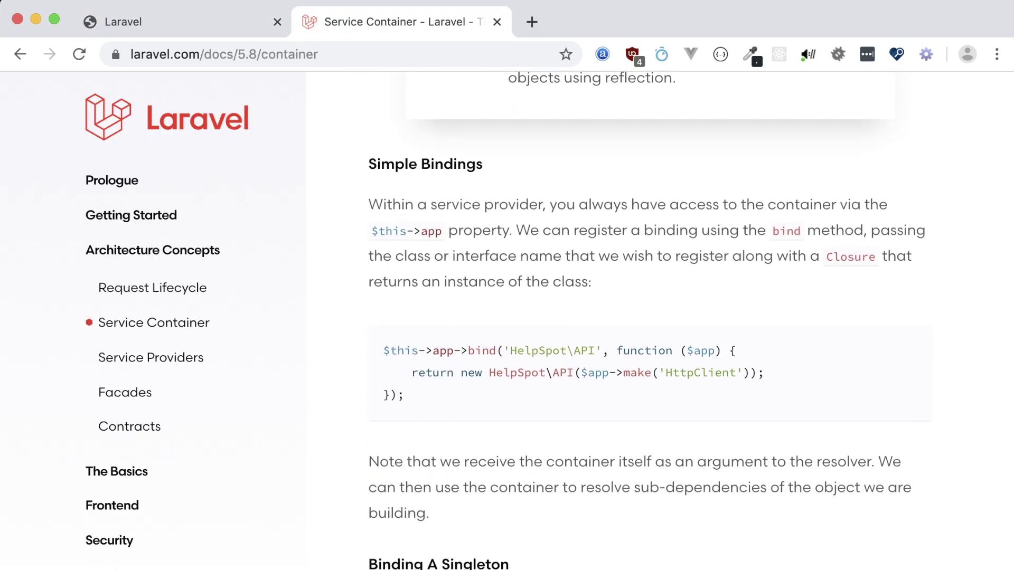
scroll(680, 321, down, 1)
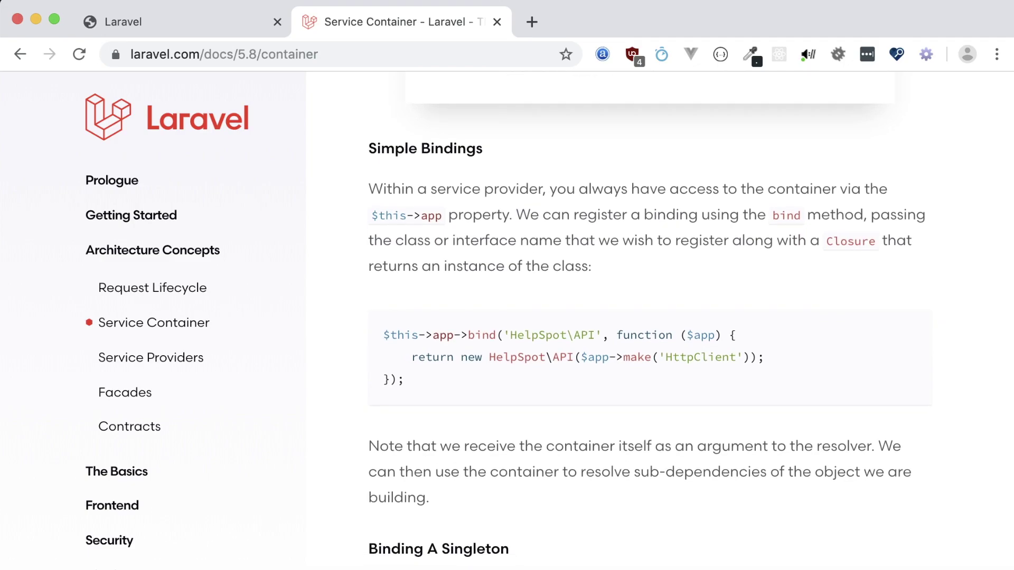
scroll(680, 321, down, 1)
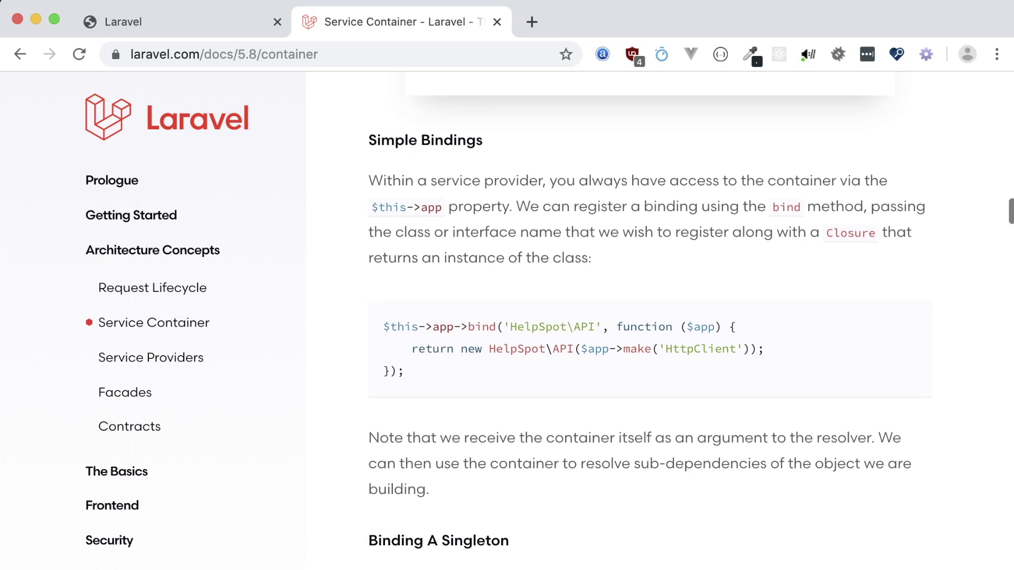
mouse_move(592, 258)
mouse_down()
mouse_move(555, 258)
mouse_move(564, 233)
mouse_move(517, 207)
mouse_up()
scroll(691, 318, down, 2)
scroll(691, 318, down, 2)
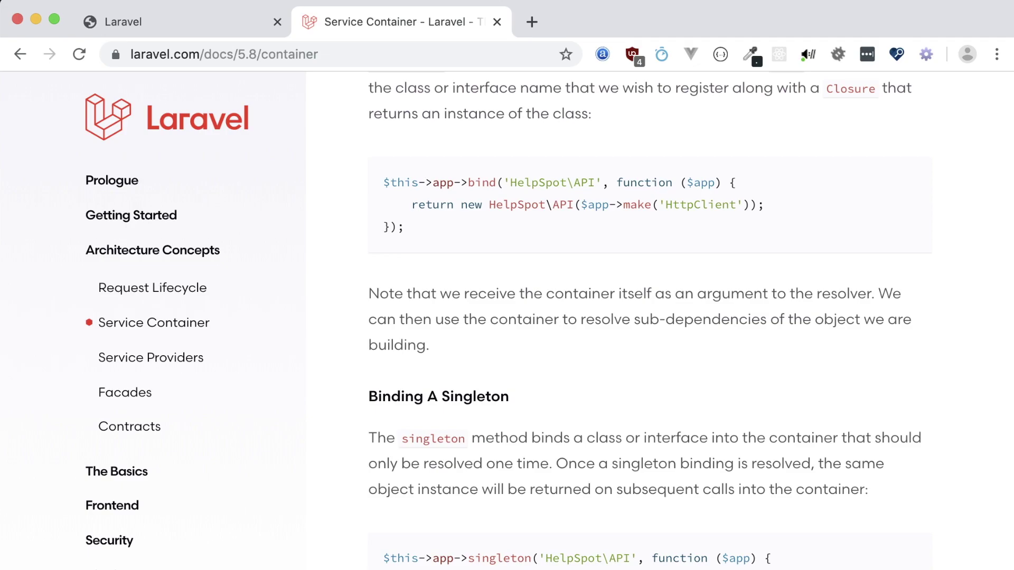
drag(509, 183, 596, 183)
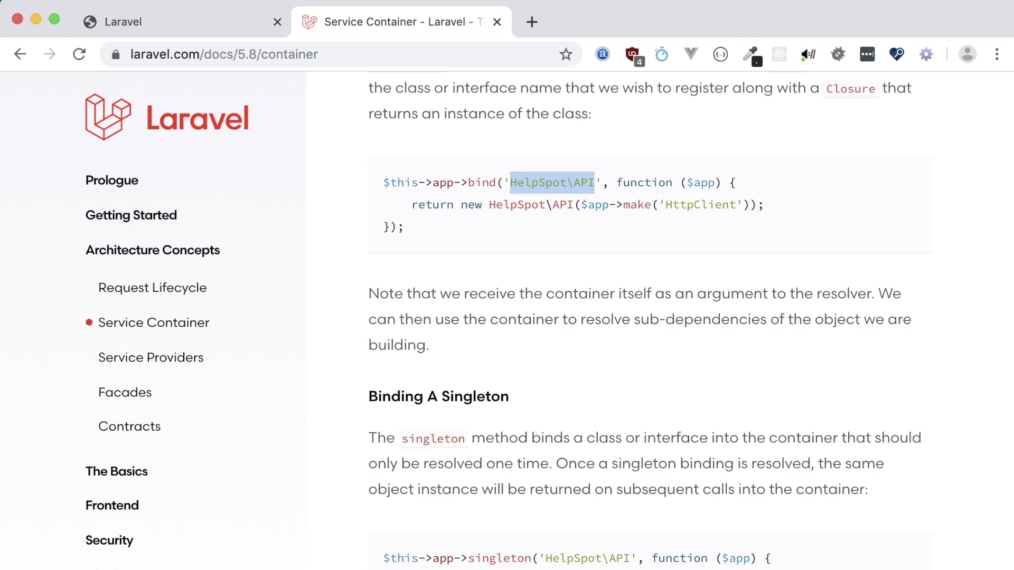
mouse_move(489, 205)
mouse_down()
mouse_move(388, 227)
mouse_move(758, 205)
mouse_up()
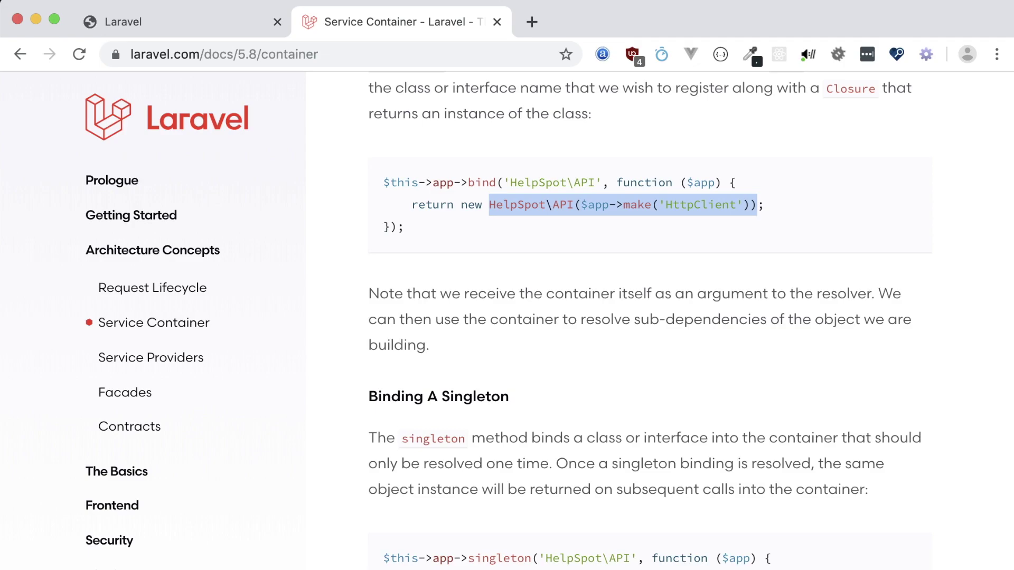
click(758, 205)
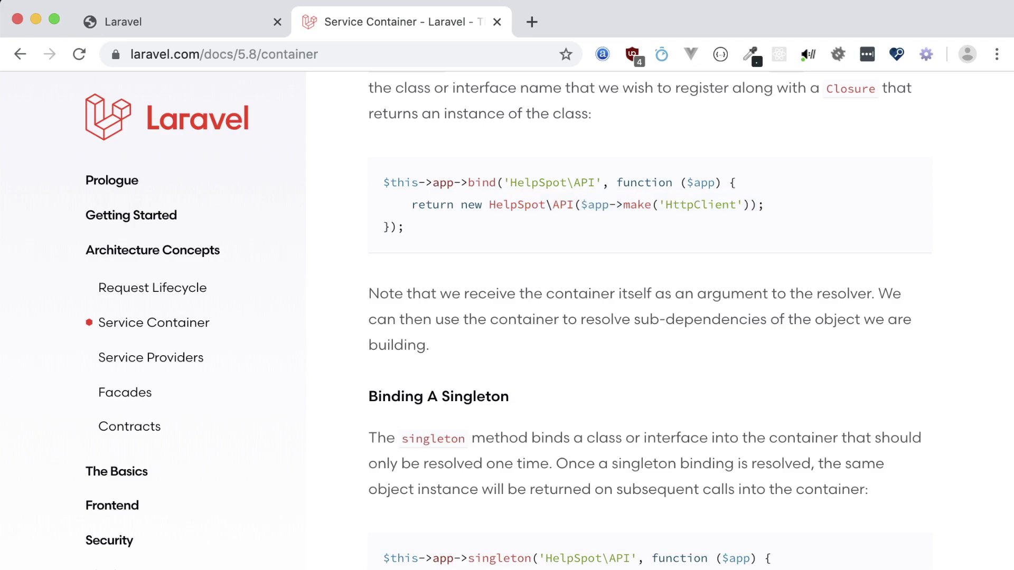
scroll(650, 317, down, 1)
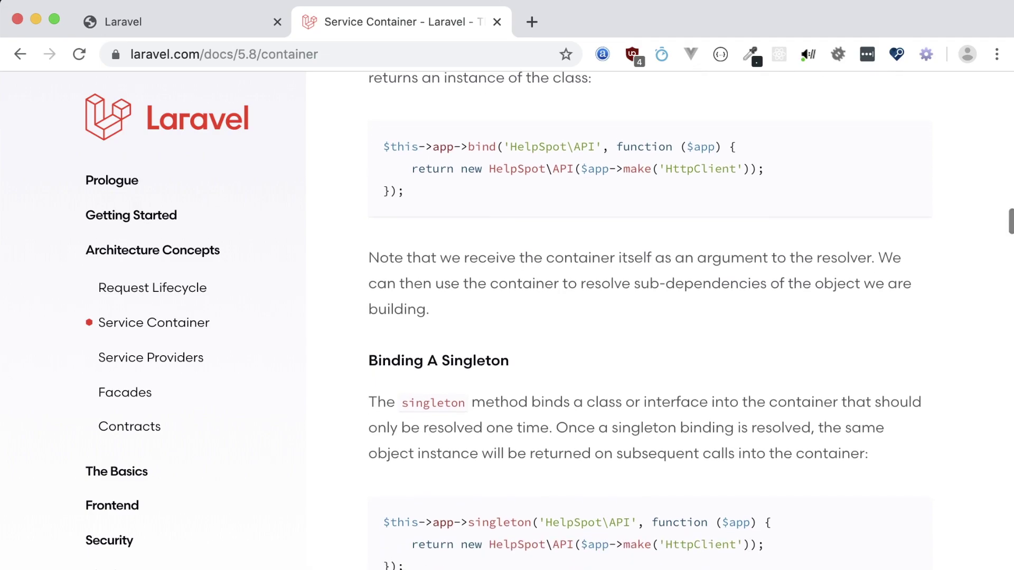
scroll(650, 317, down, 2)
scroll(650, 317, down, 2)
scroll(650, 318, down, 2)
scroll(649, 317, down, 1)
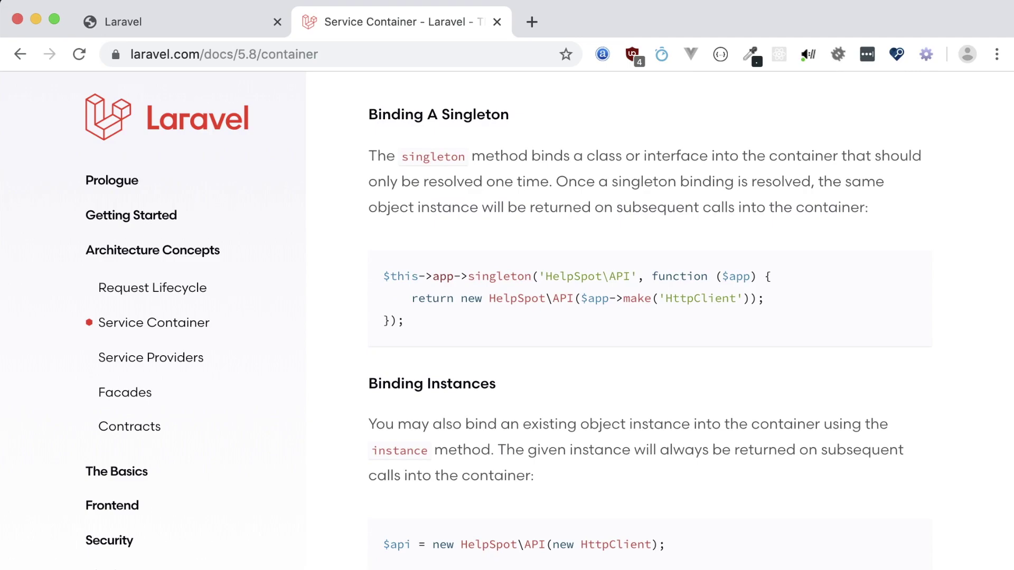
drag(549, 182, 369, 181)
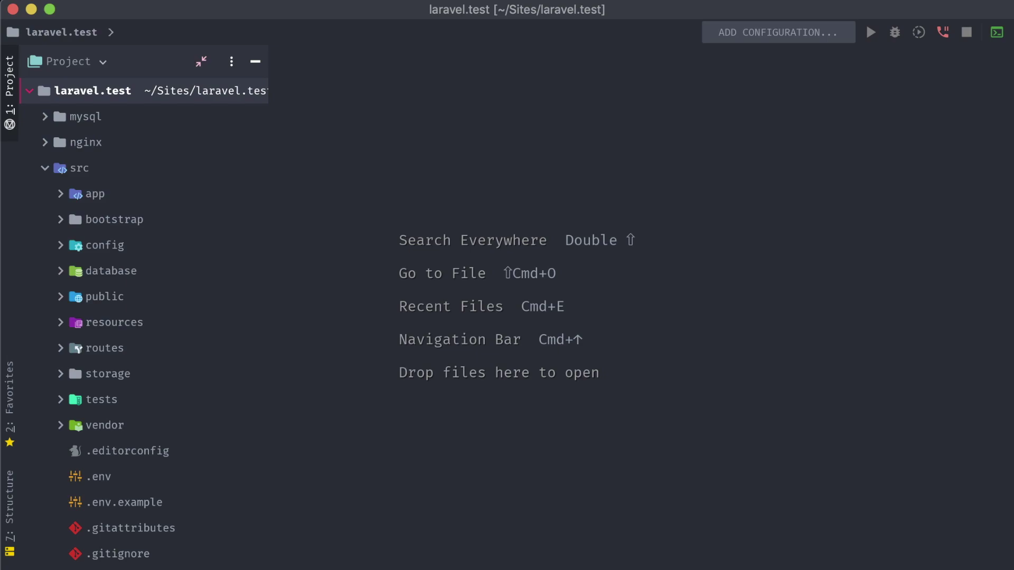
Step: Open routes/web.php, delete its folded comment block, and expand the app folder
click(61, 348)
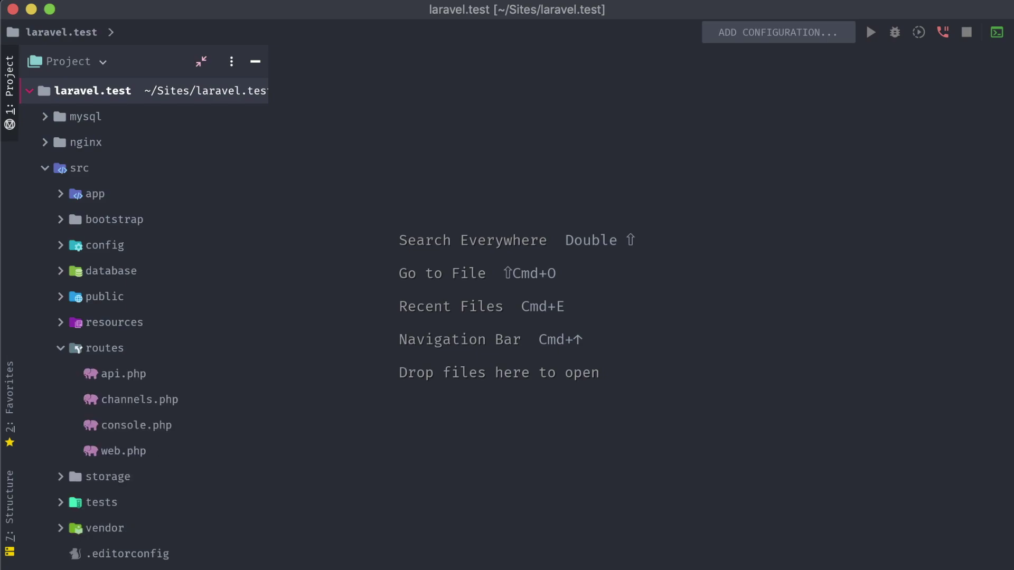
double_click(123, 451)
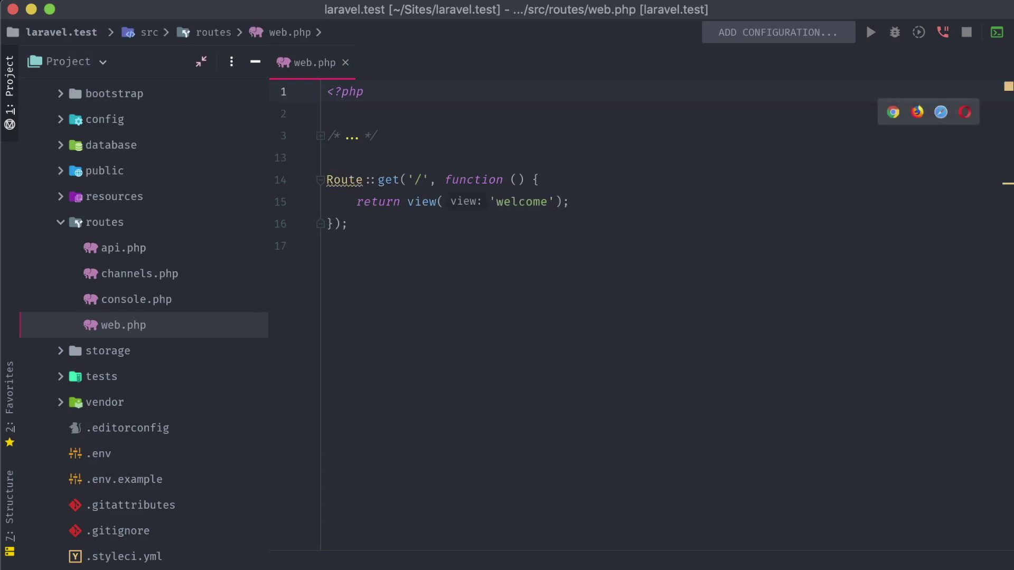
key(Down)
key(Down)
key(End)
key(shift+Up)
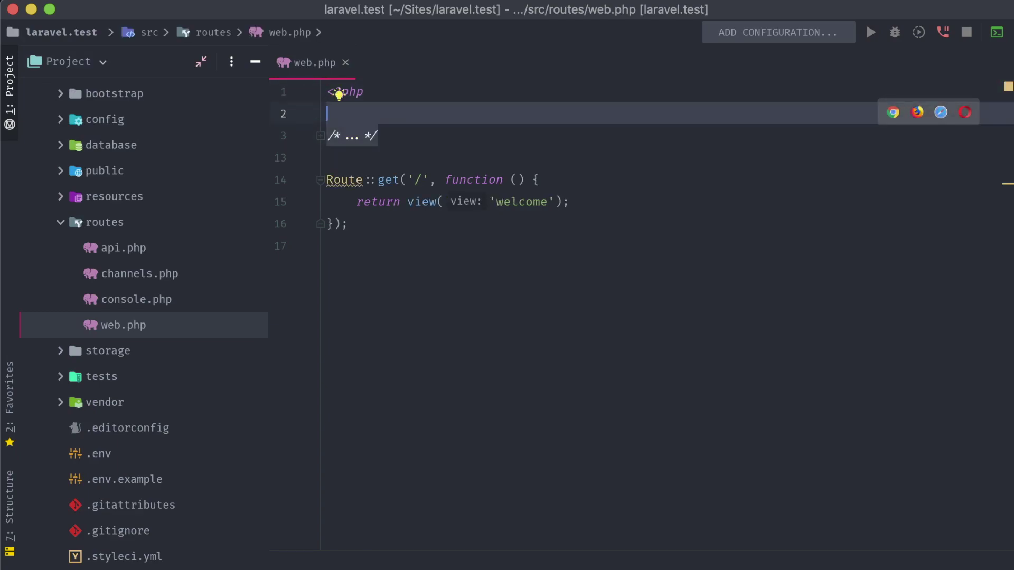
key(BackSpace)
key(BackSpace)
key(Down)
key(Down)
key(Down)
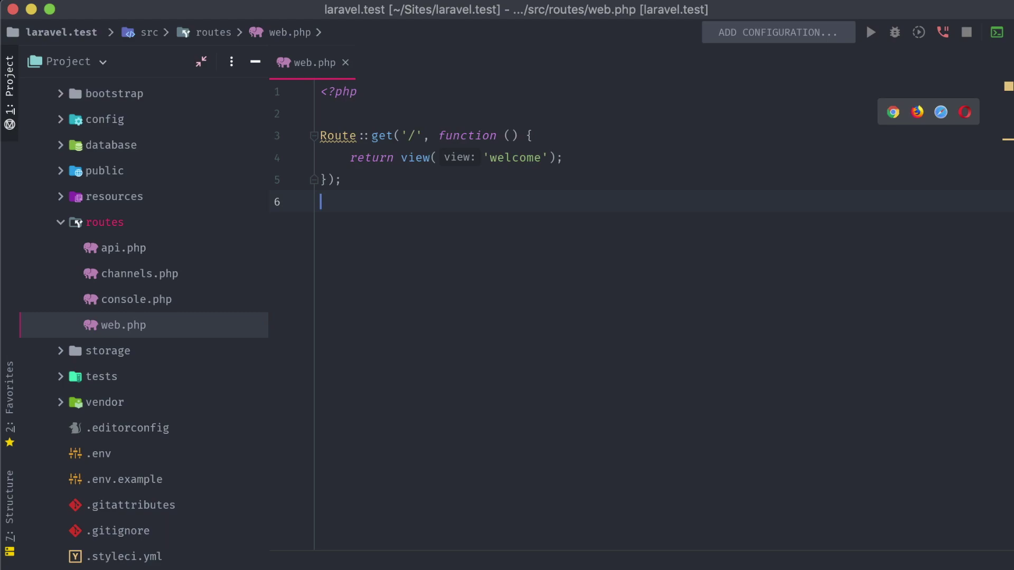
scroll(143, 317, up, 5)
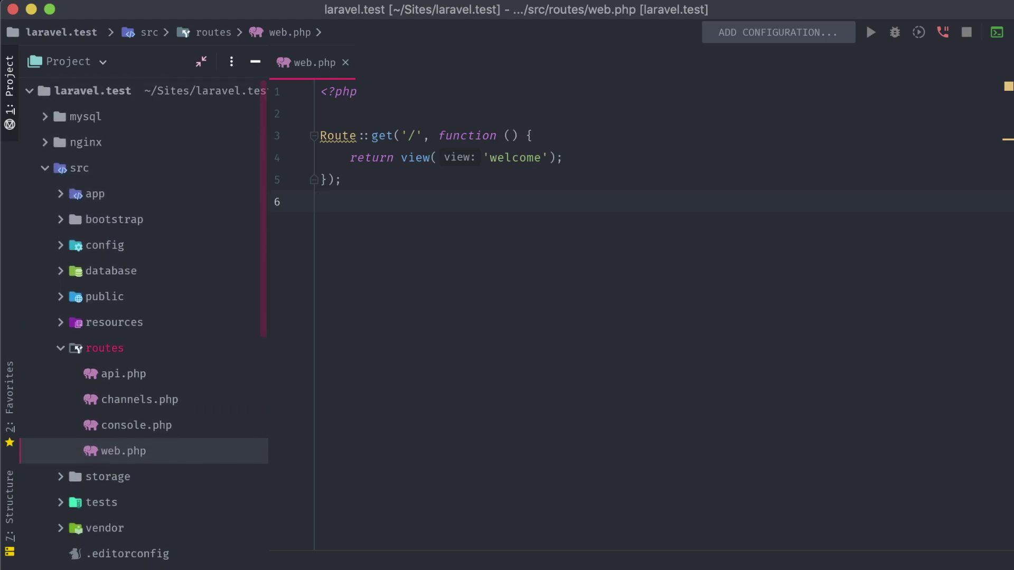
click(62, 194)
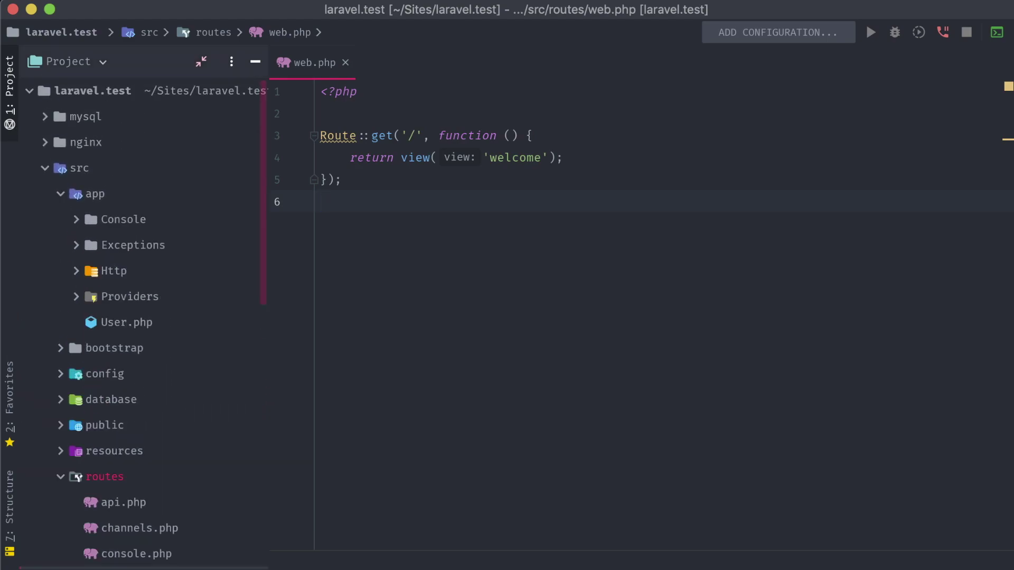
Step: Create a Helpers directory inside app
right_click(87, 194)
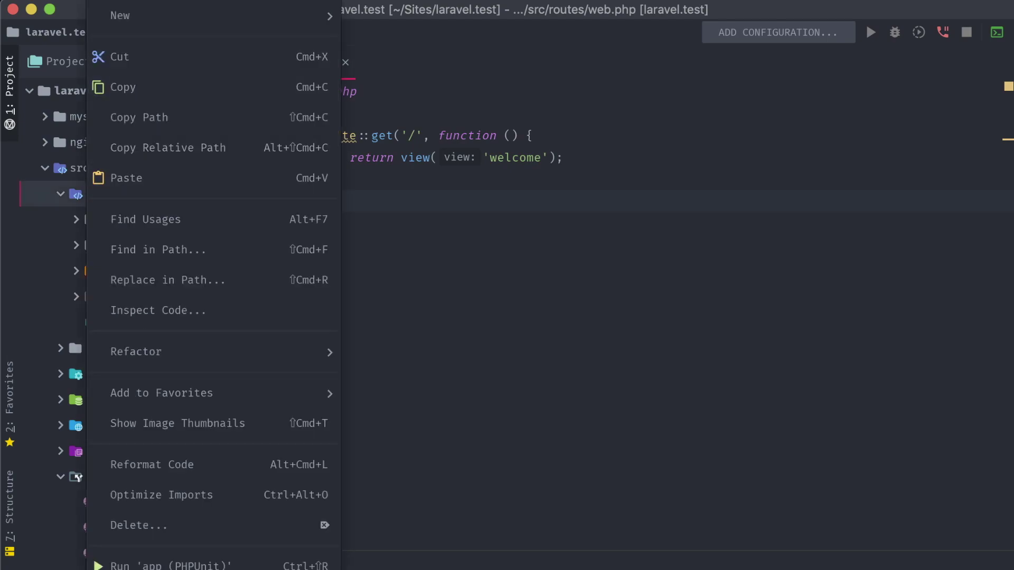
click(391, 76)
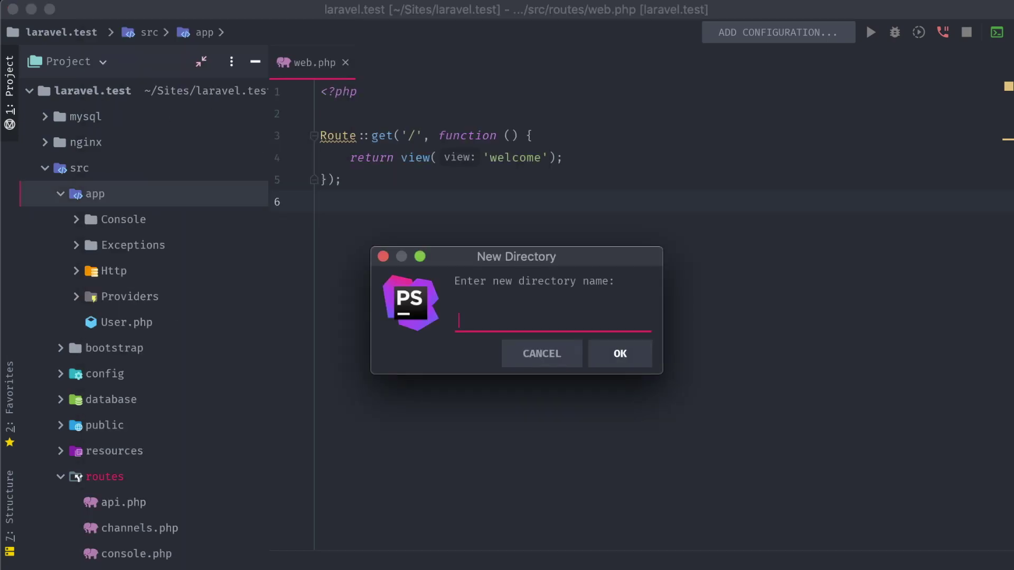
text(Helpers)
key(Return)
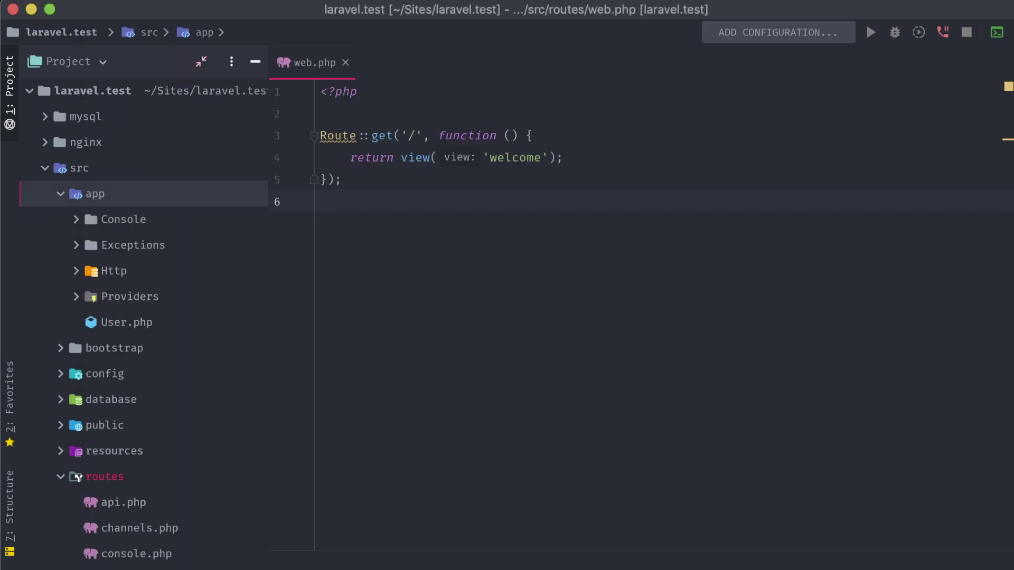
Step: Add an empty ExternalApiHelper.php file to the Helpers folder
right_click(127, 271)
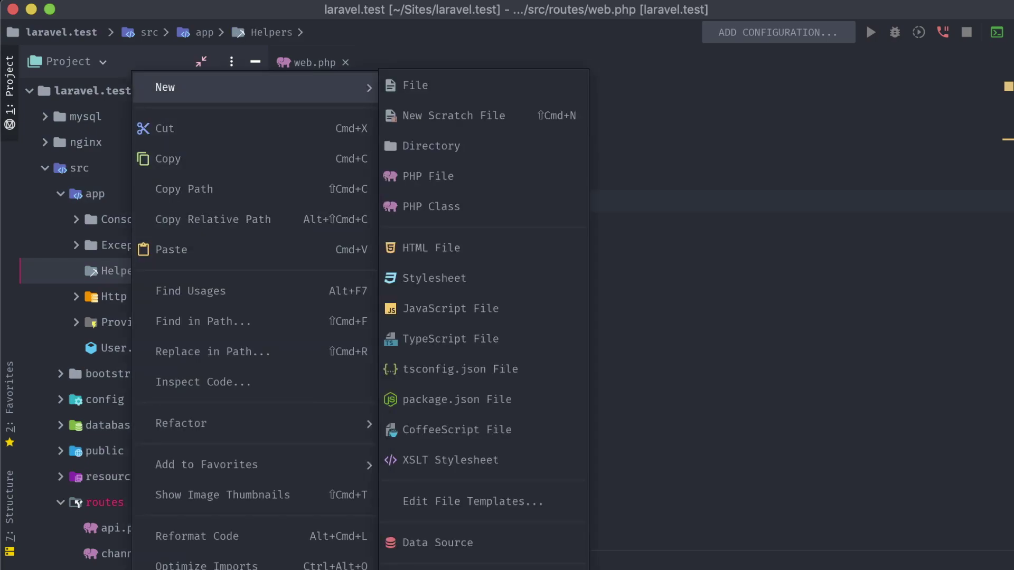
click(415, 85)
text(Ext)
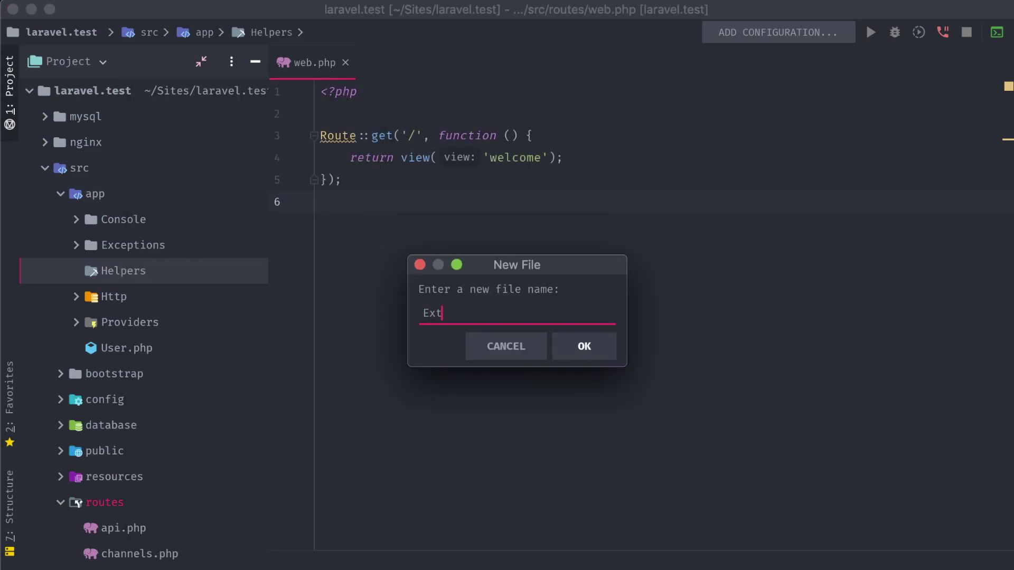
text(ernalApiHelpe)
text(r.php)
key(Return)
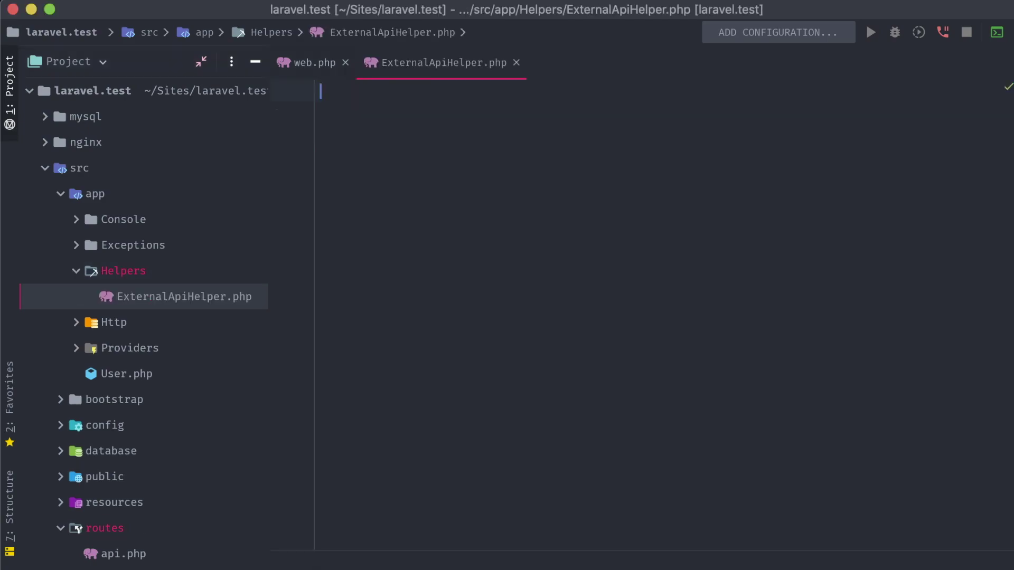
text(<?php)
Step: Write namespace App\Helpers and class ExternalApiHelper with foo() returning 'bar'
key(Return)
key(Return)
text(namespace App\)
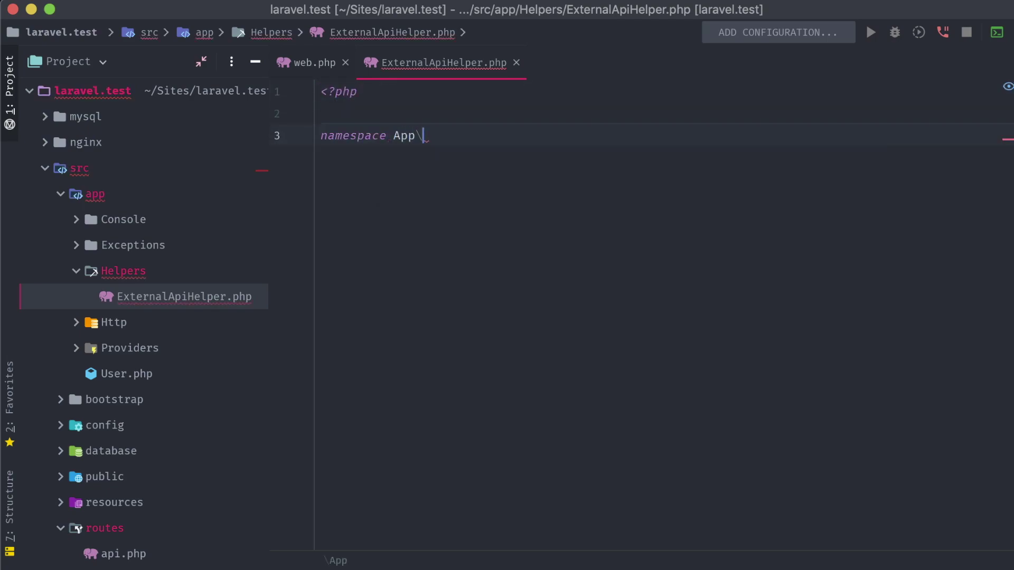
text(Helpers;)
key(Return)
key(Return)
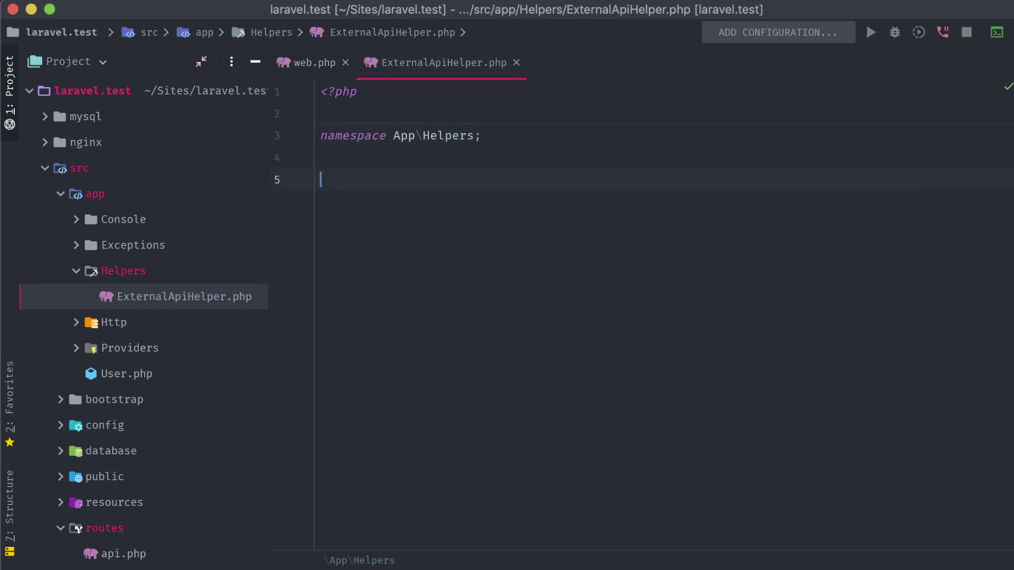
text(class Ex)
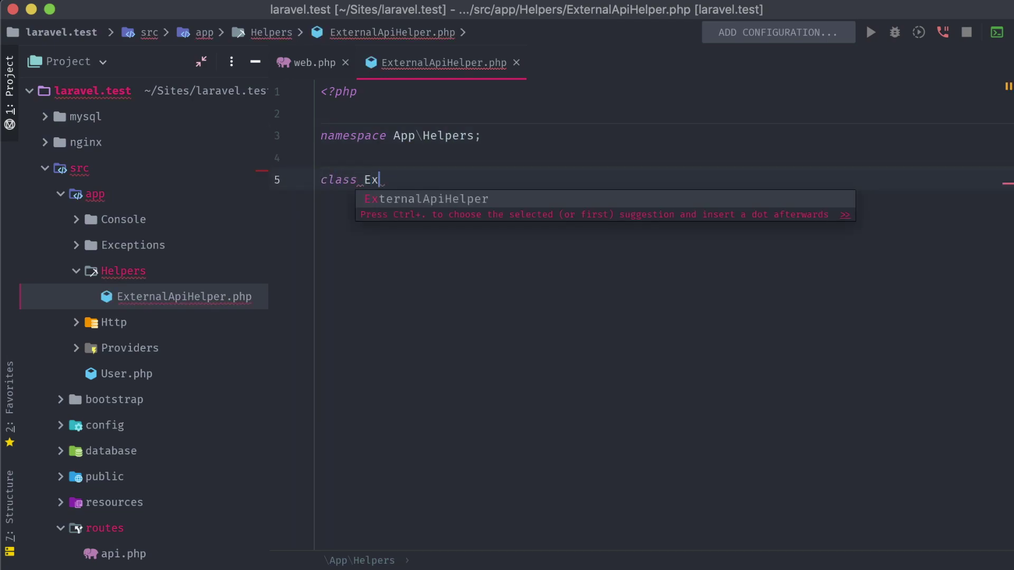
text(ternalApiHelper)
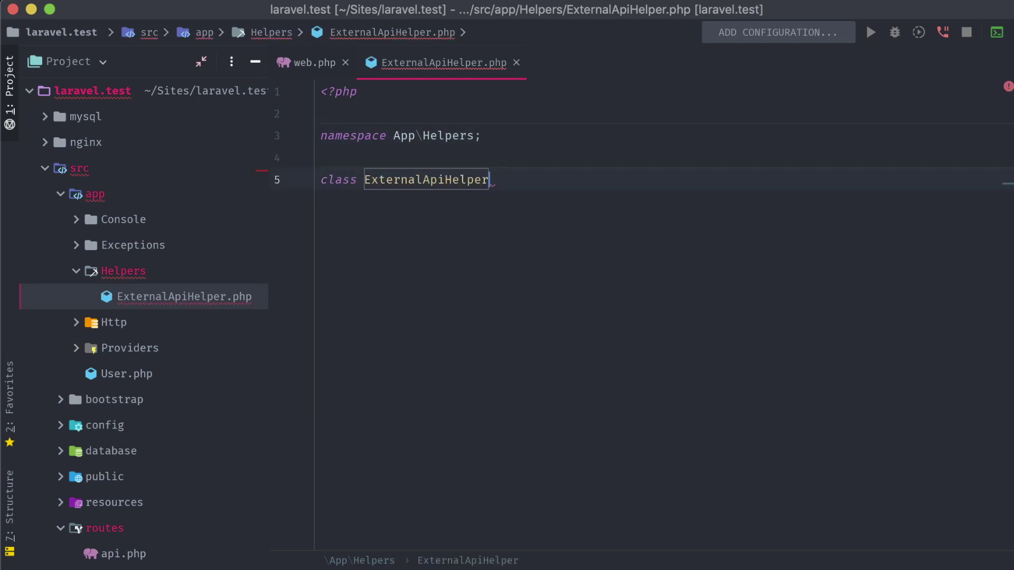
text( {)
key(Return)
key(Return)
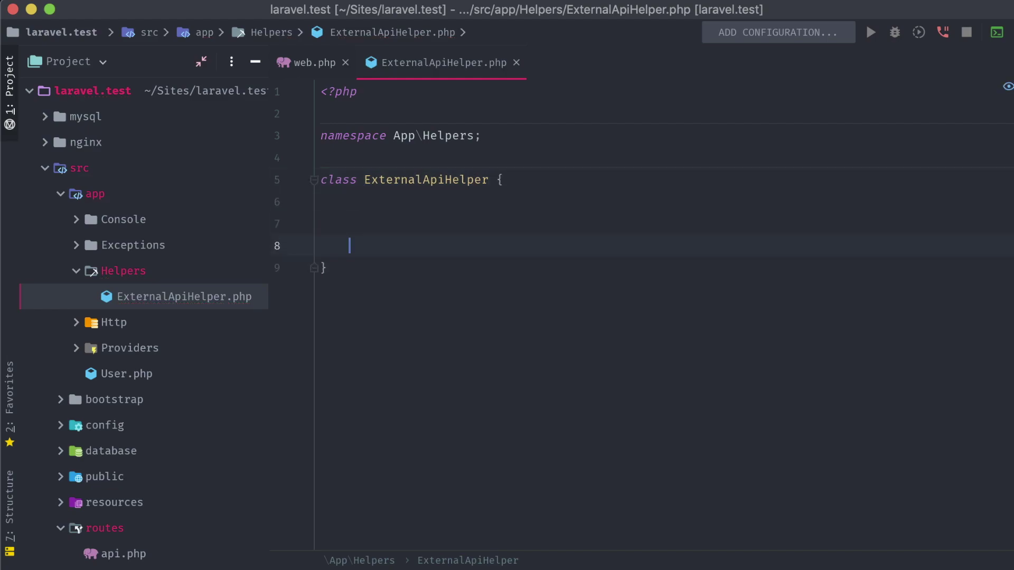
text(public function )
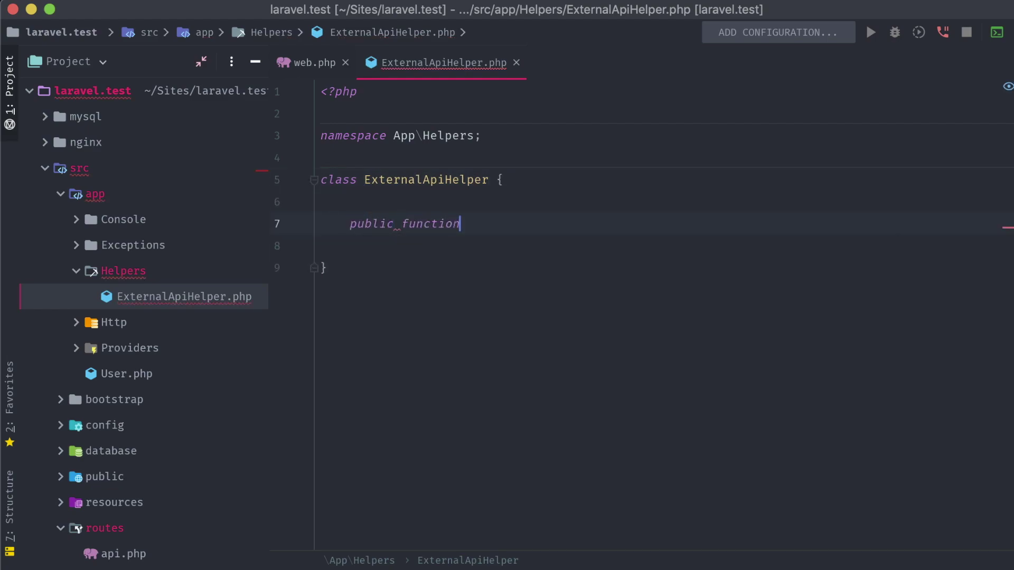
text(foo() {)
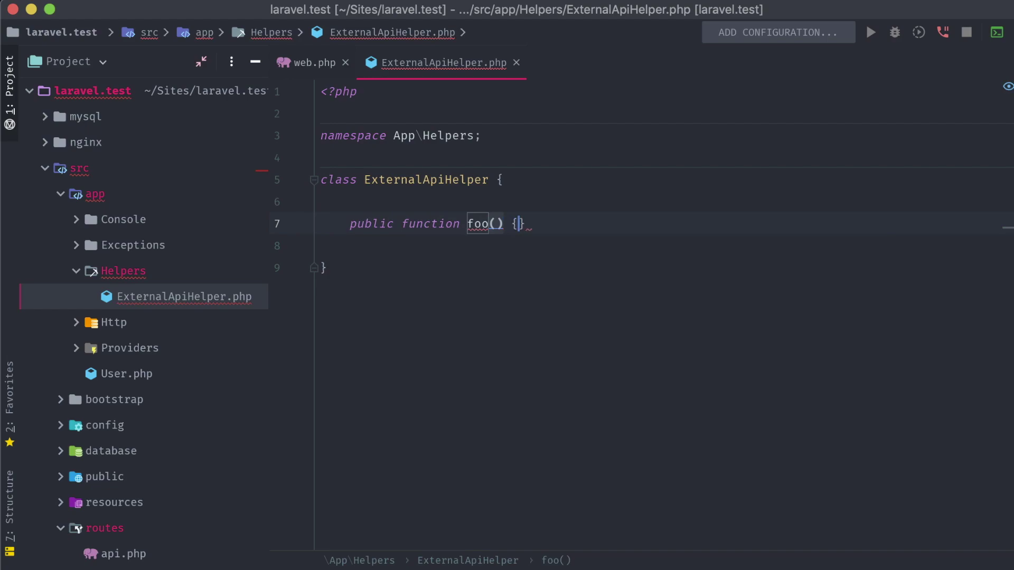
key(Return)
text(retur)
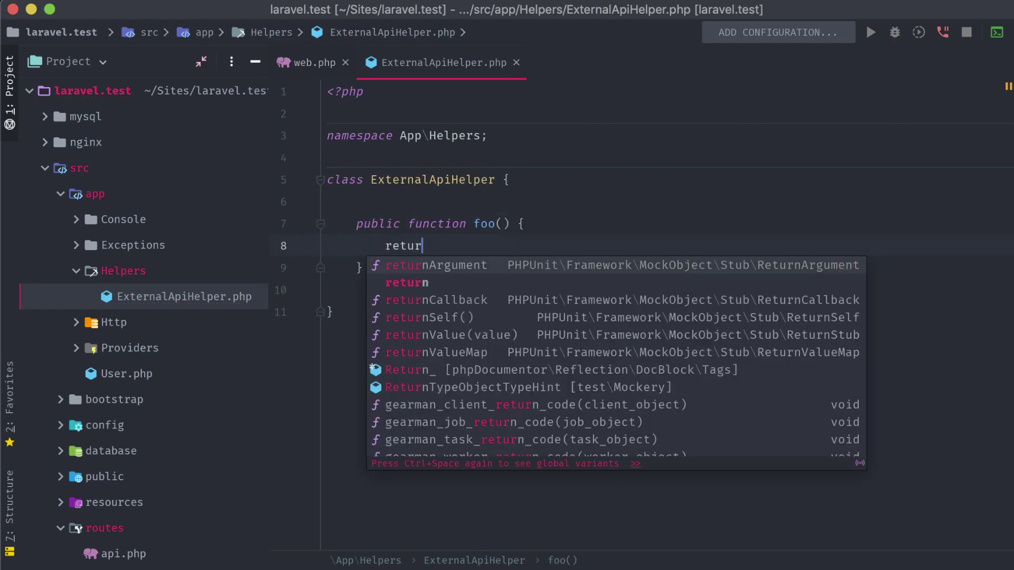
text(n 'bar';)
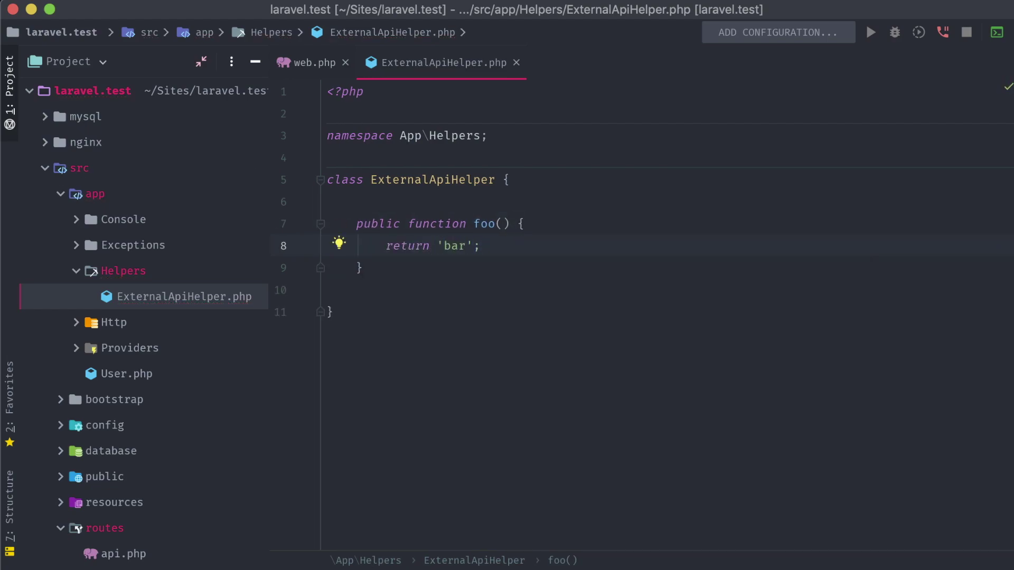
Step: Add the use App\Helpers\ExternalApiHelper import at the top of web.php
key(ctrl+Tab)
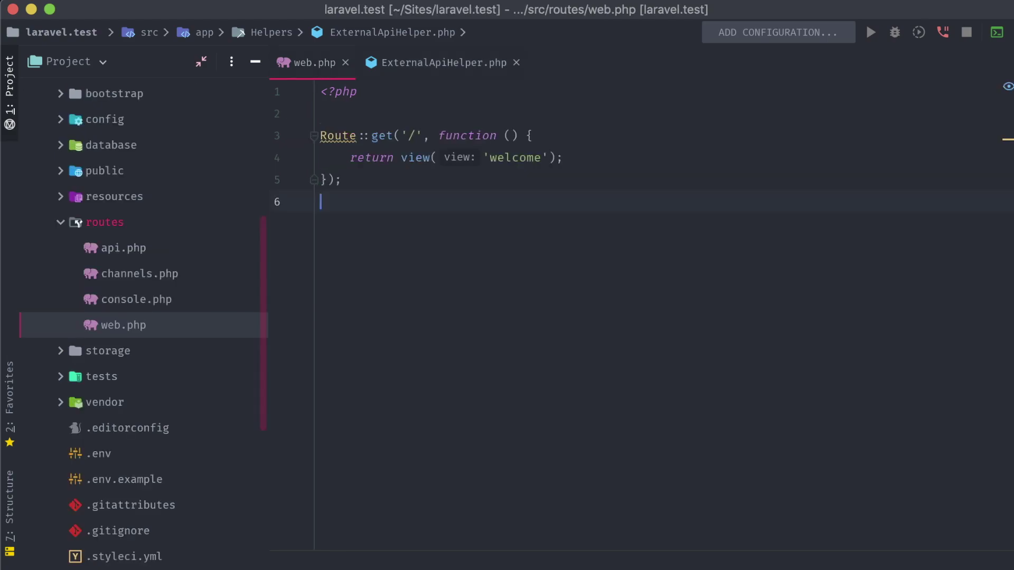
key(Up)
key(Up)
key(Up)
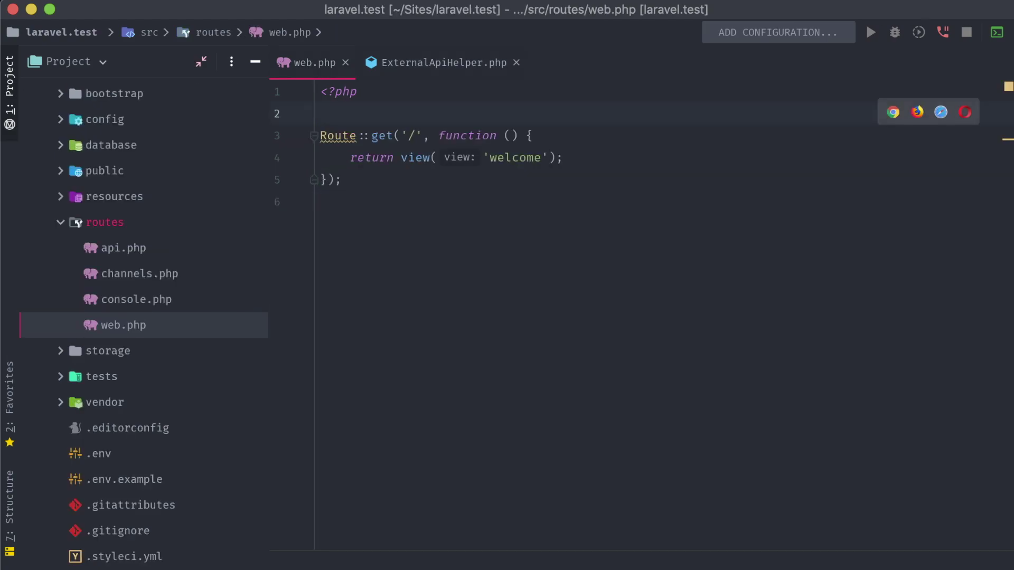
key(Return)
key(Return)
key(Up)
text(use Ap)
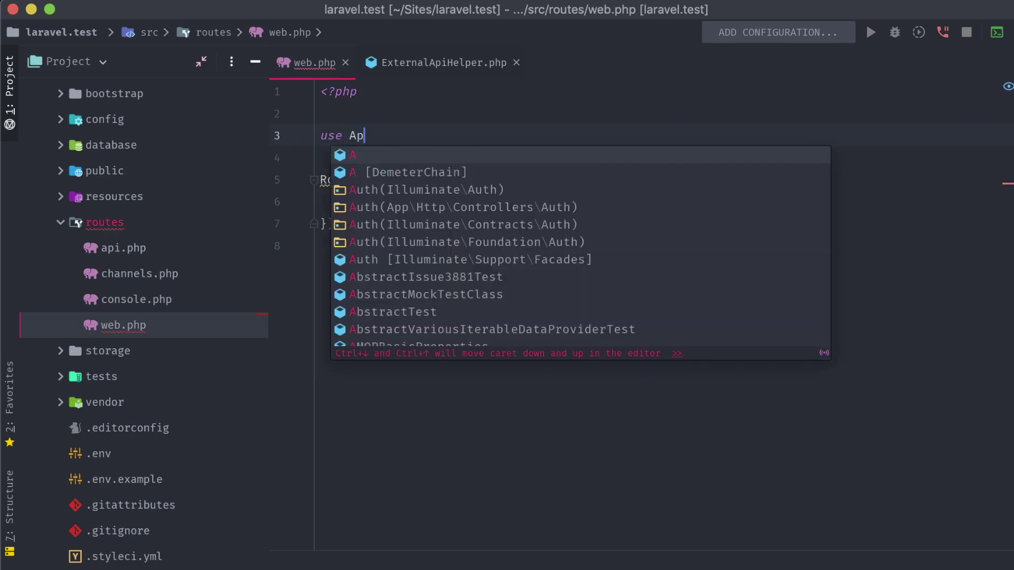
text(p\Helpers\)
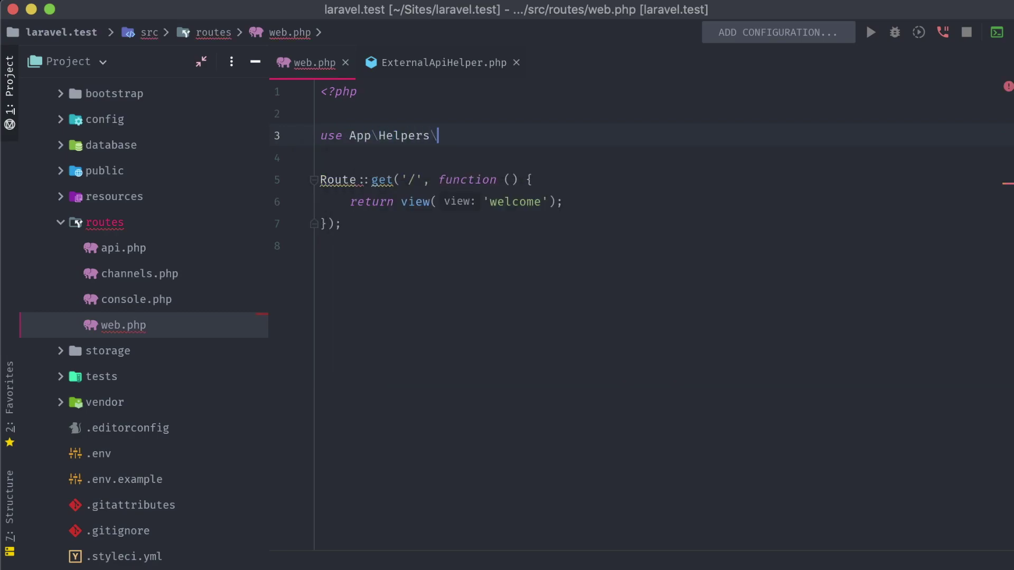
text(External)
key(Return)
Step: Replace return view('welcome') with $apiHelper = new ExternalApiHelper() and return $apiHelper->foo()
key(Down)
key(Down)
key(Down)
key(End)
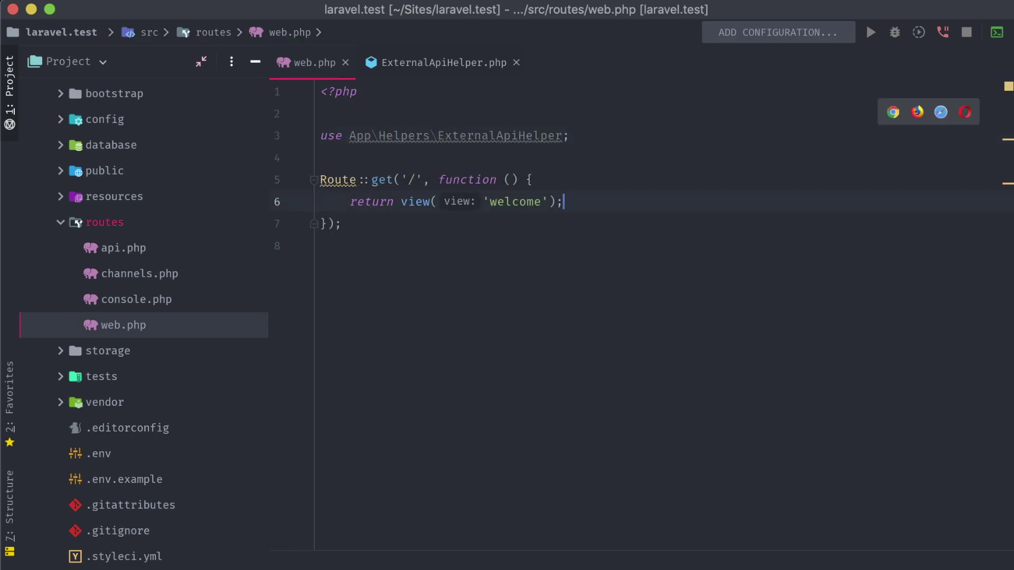
key(alt+shift+Left)
key(alt+shift+Left)
key(alt+shift+Left)
key(alt+shift+Left)
key(BackSpace)
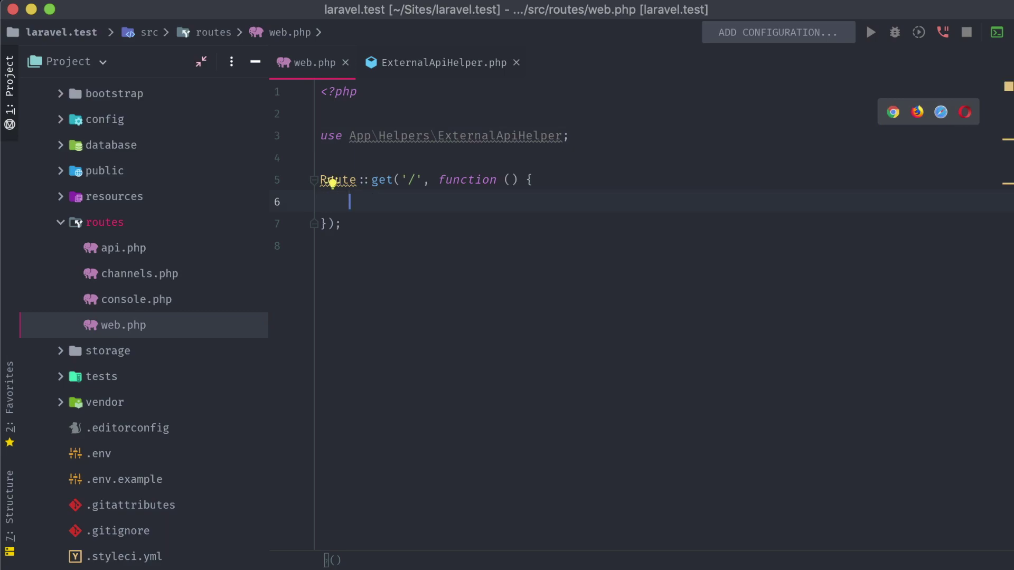
text($apiHel)
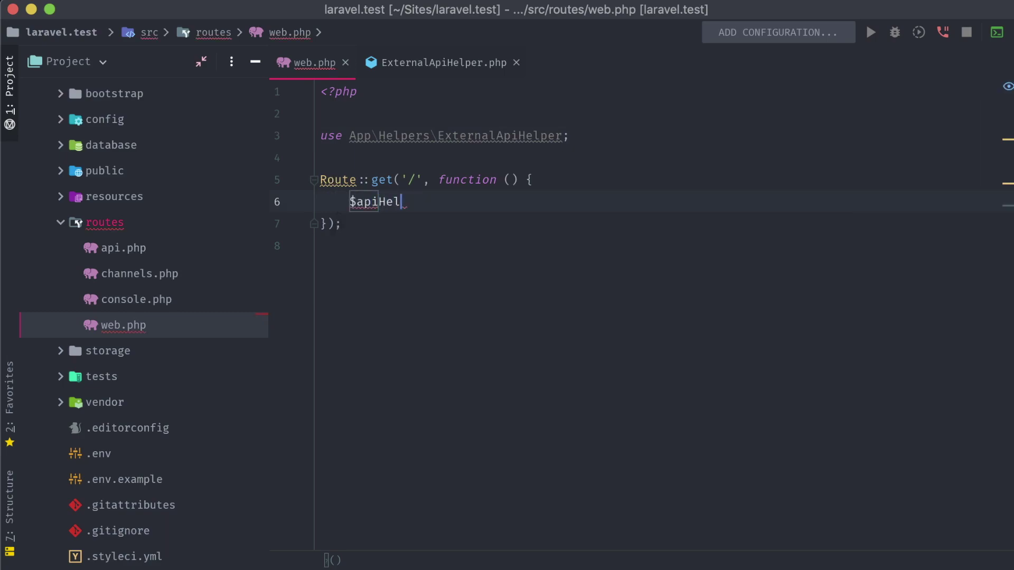
text(per = new)
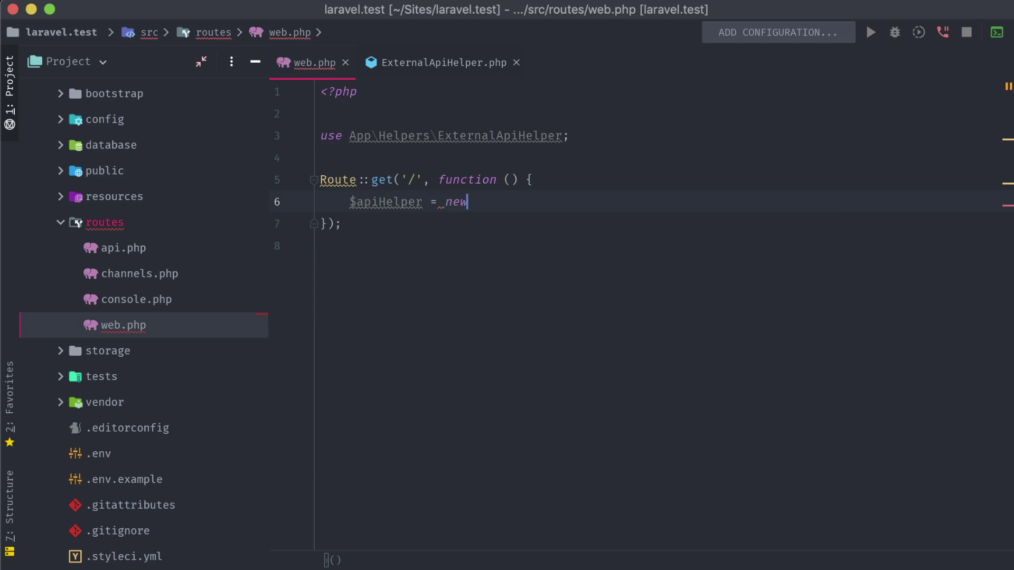
text( ExternalA)
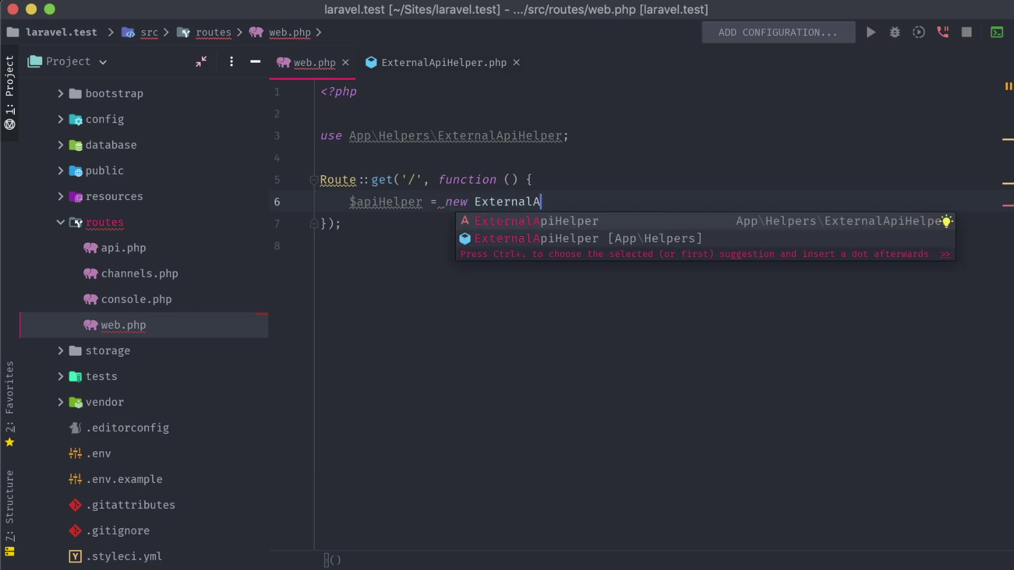
key(Return)
text(;)
key(Return)
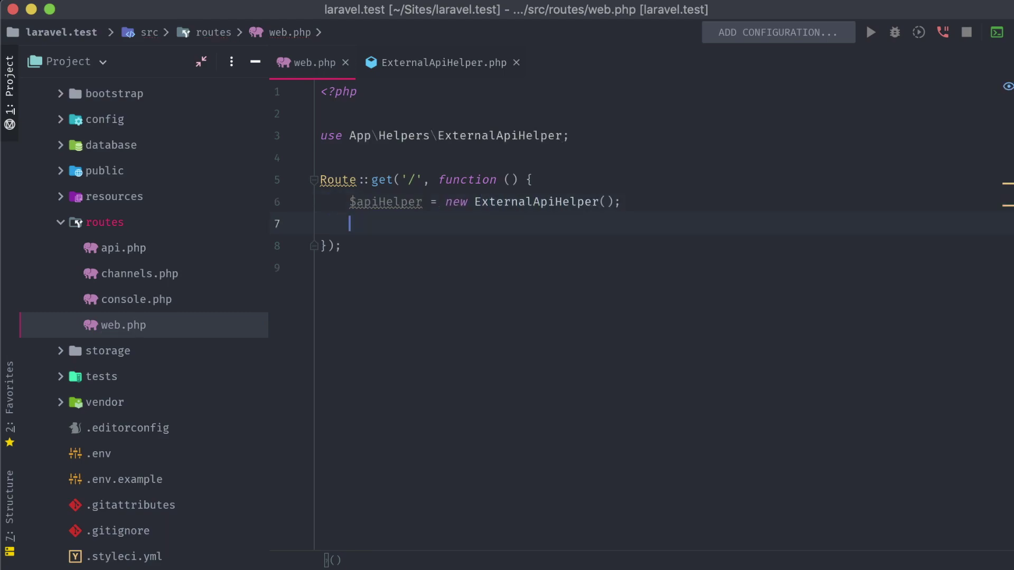
text(return $)
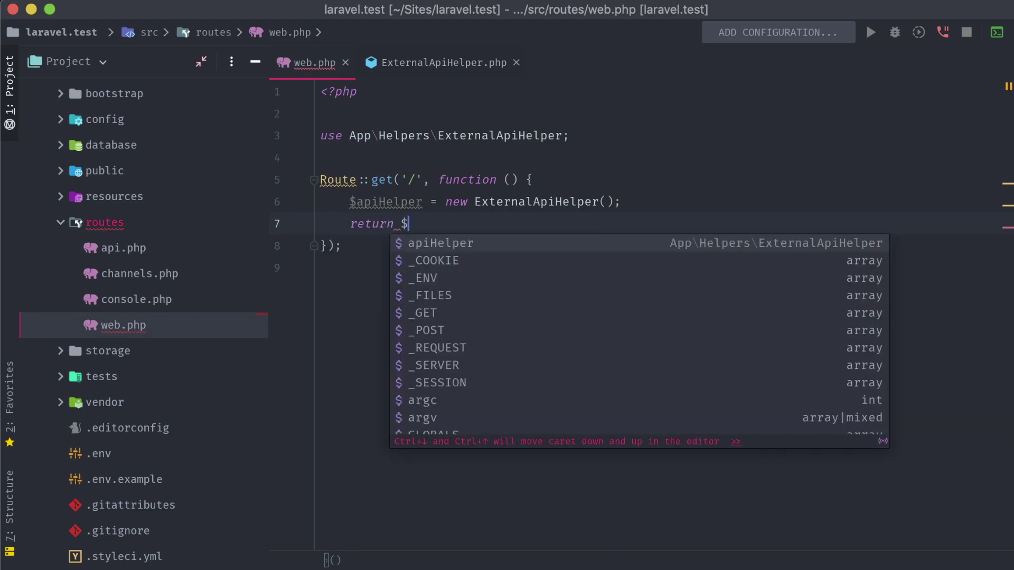
text(apiHelper->)
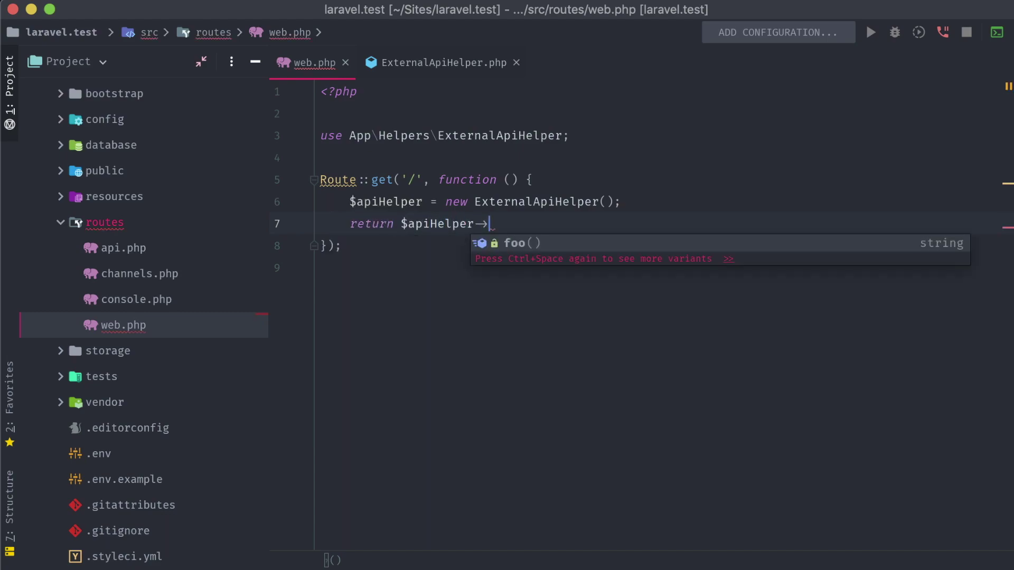
text(foo)
key(Return)
text(;)
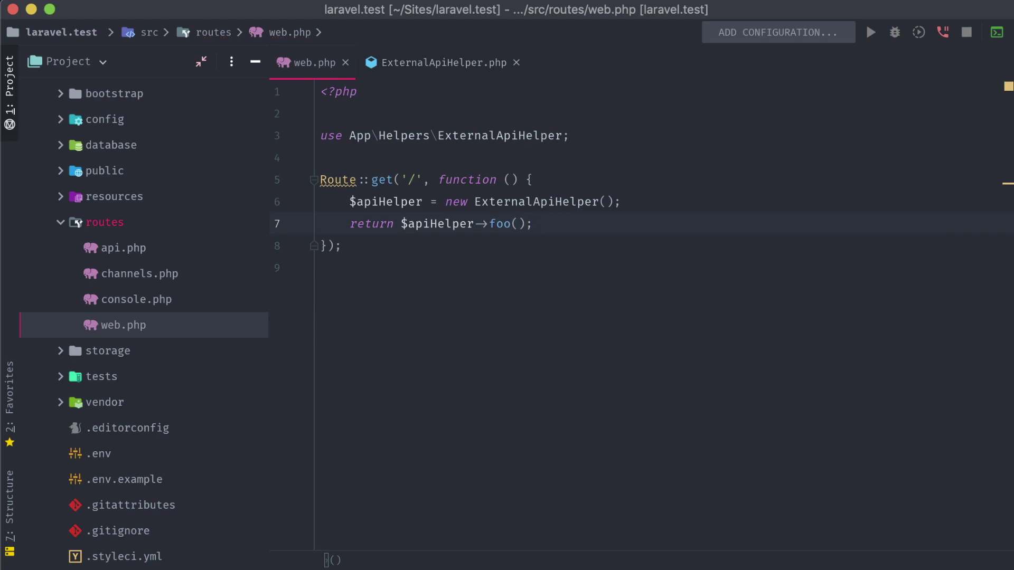
key(super+Tab)
Step: Reload localhost:8088 in Chrome to see 'bar', then return to PhpStorm
key(super+1)
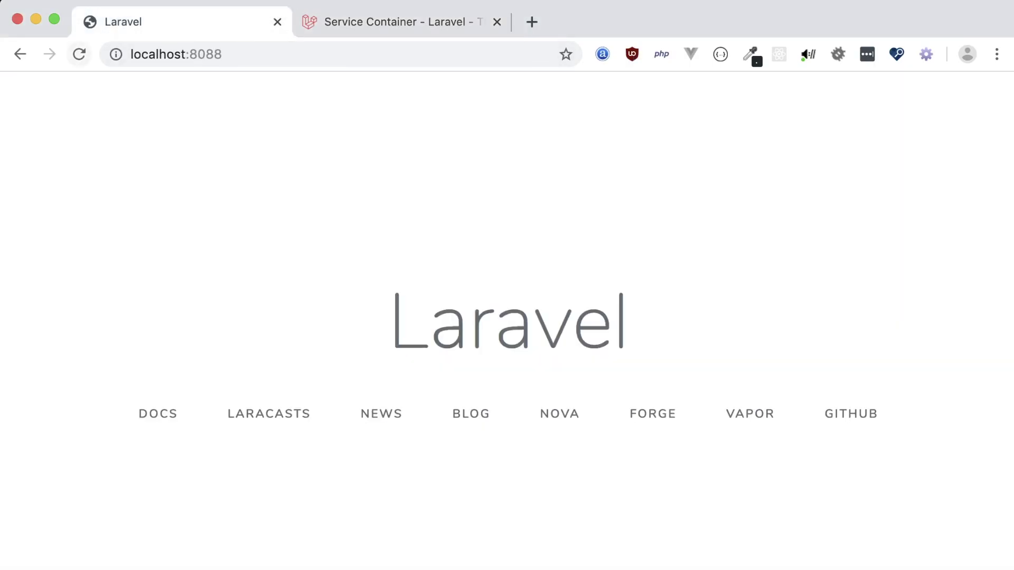
key(super+r)
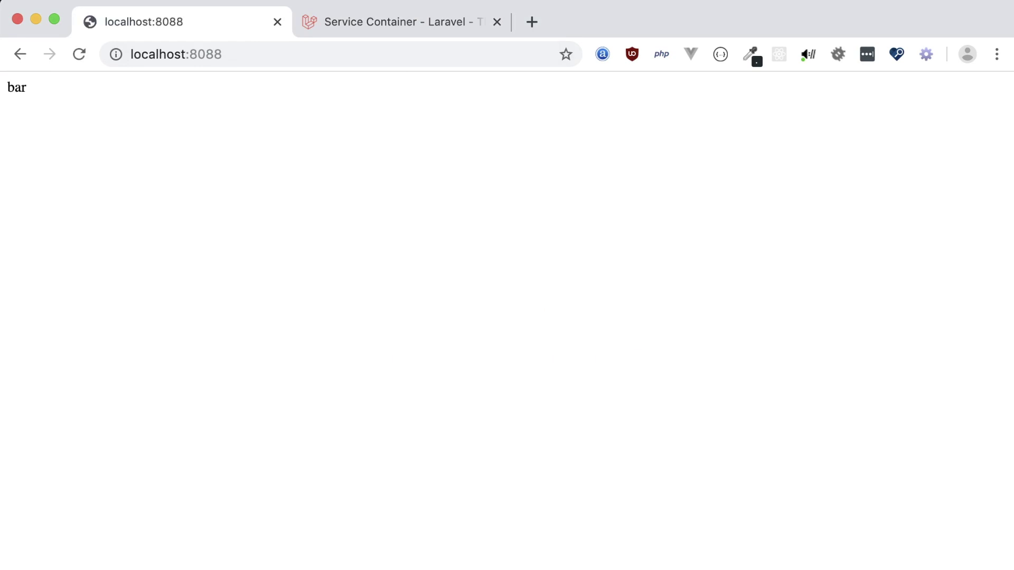
key(super+Tab)
scroll(143, 317, down, 1)
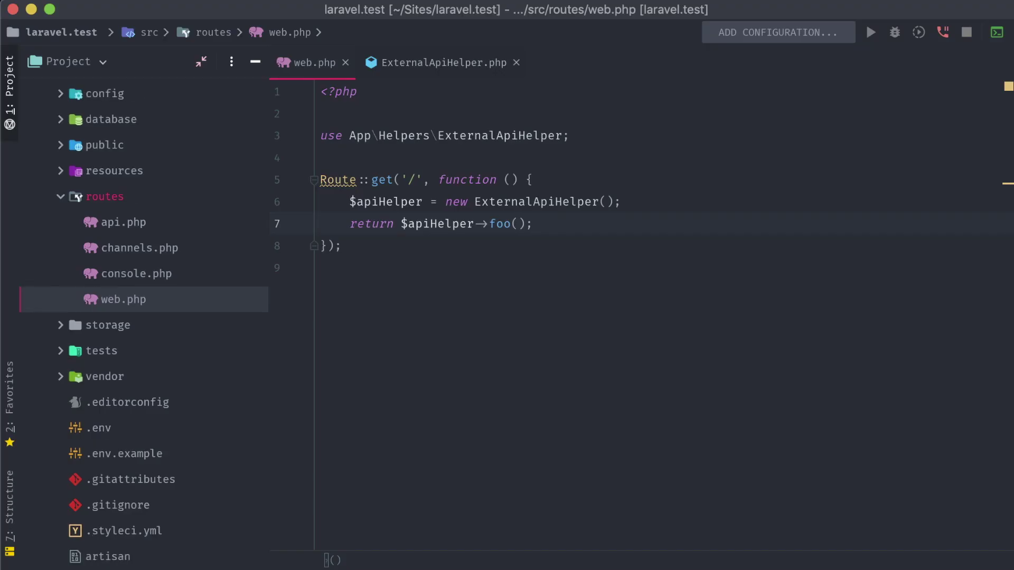
key(Down)
key(Down)
Step: Add a private $foo property and a constructor assigning $this->foo = $foo
key(ctrl+Tab)
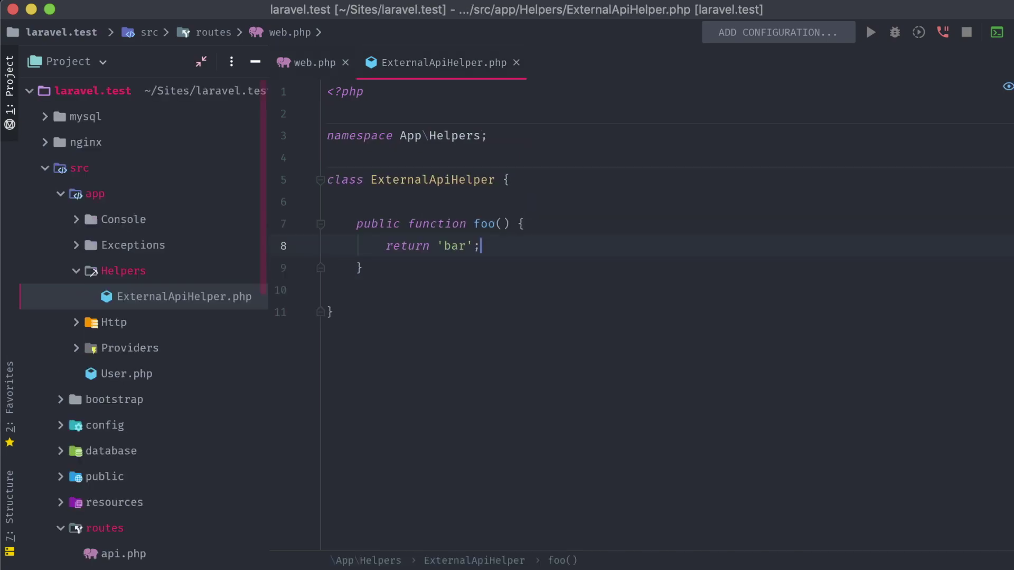
key(Return)
key(Return)
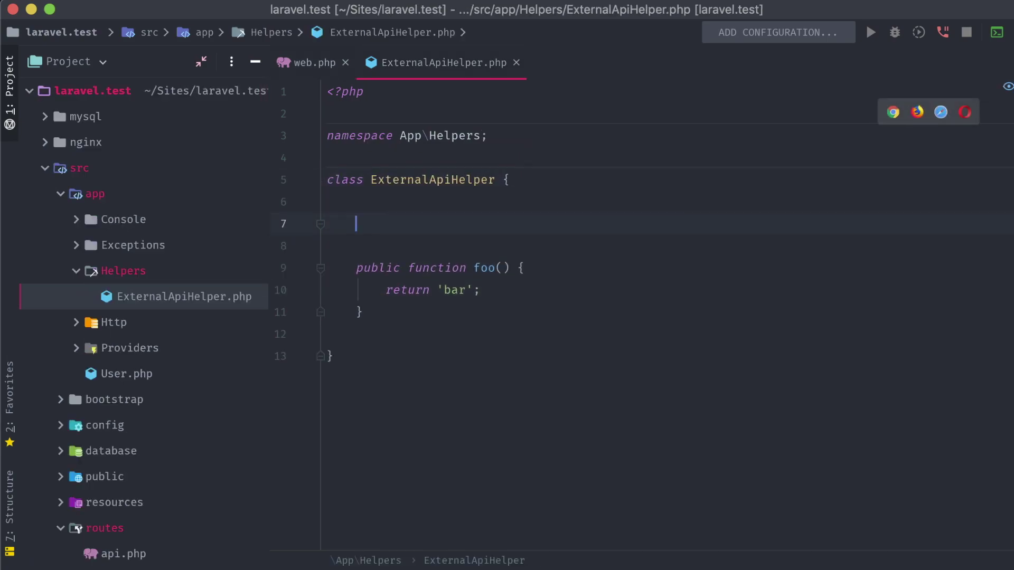
text(private $)
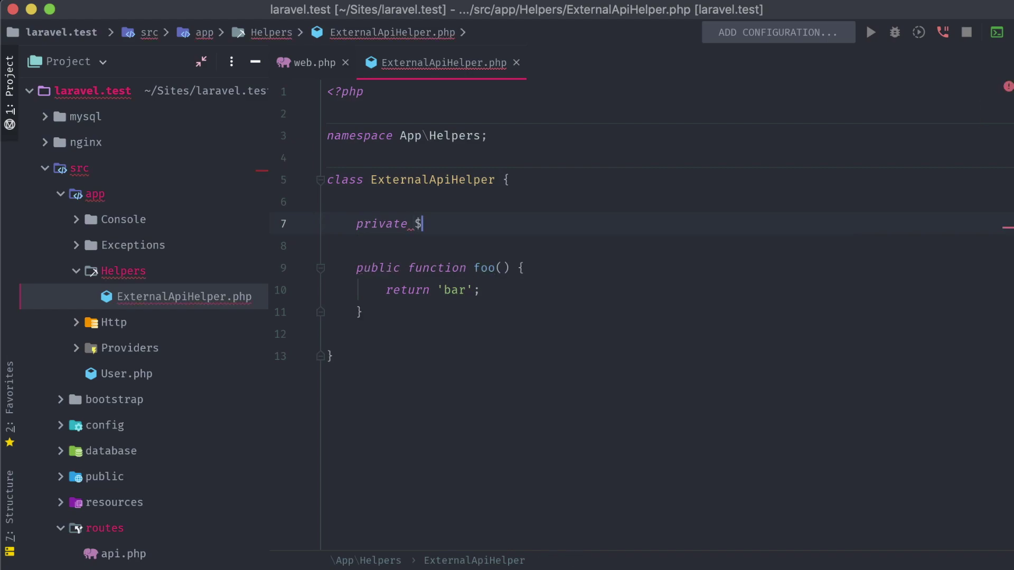
text(foo;)
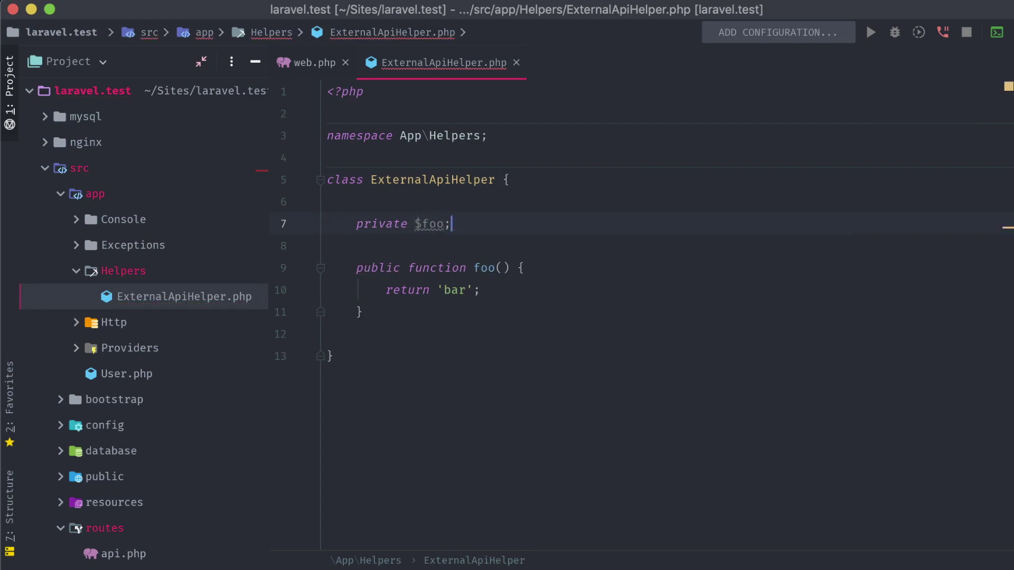
key(Return)
key(Return)
text(public function )
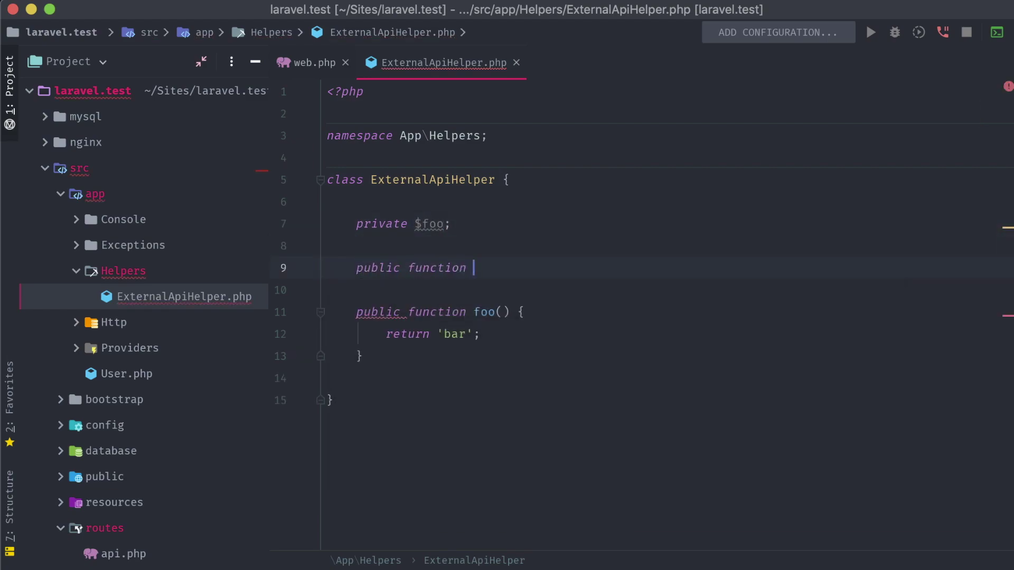
text(__construct($fo)
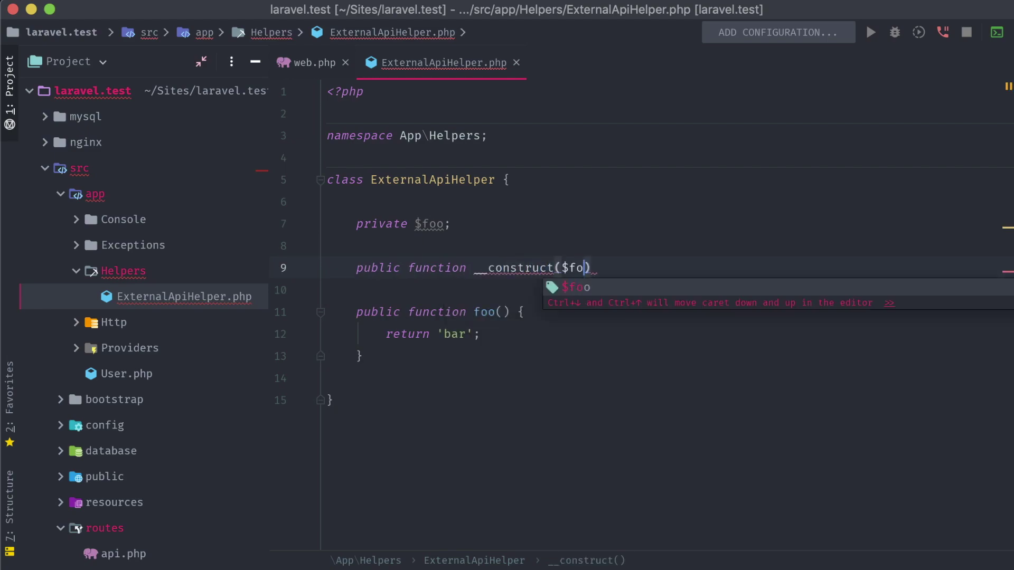
text(o)
text(){)
key(Return)
text($t)
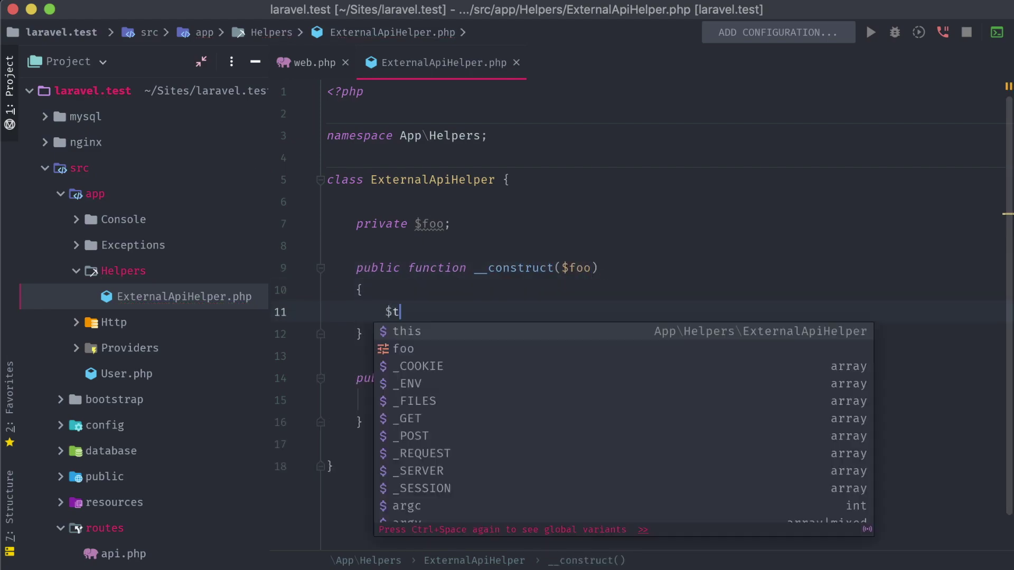
text(his->foo = )
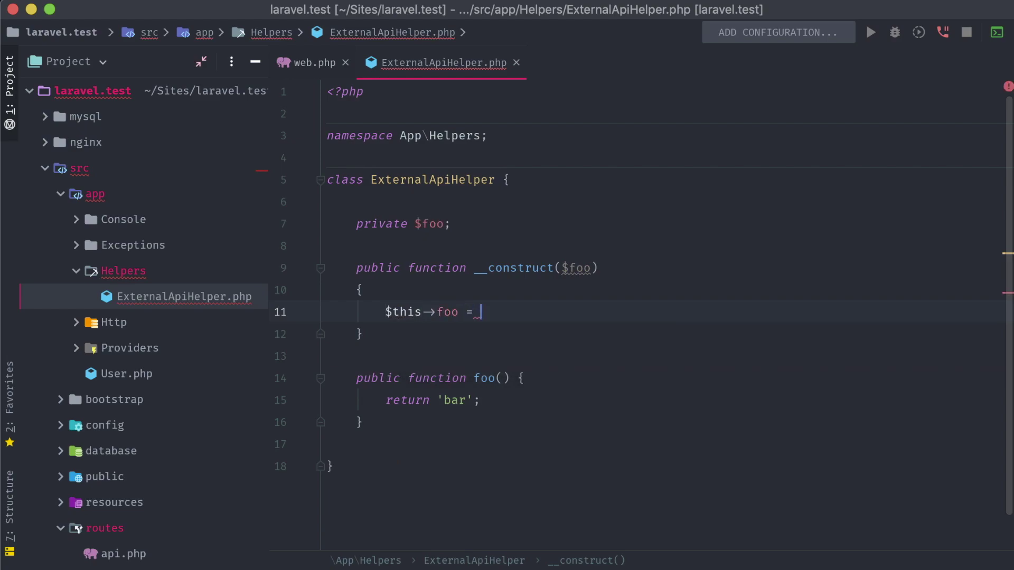
text($foo;)
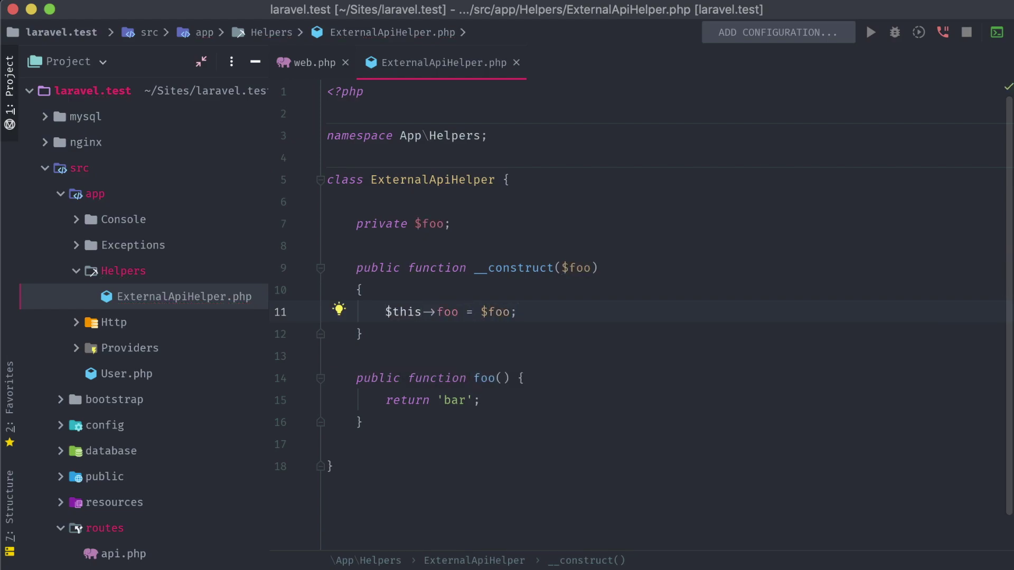
Step: Change foo() to return $this->foo instead of 'bar'
key(Down)
key(Down)
key(Down)
key(Down)
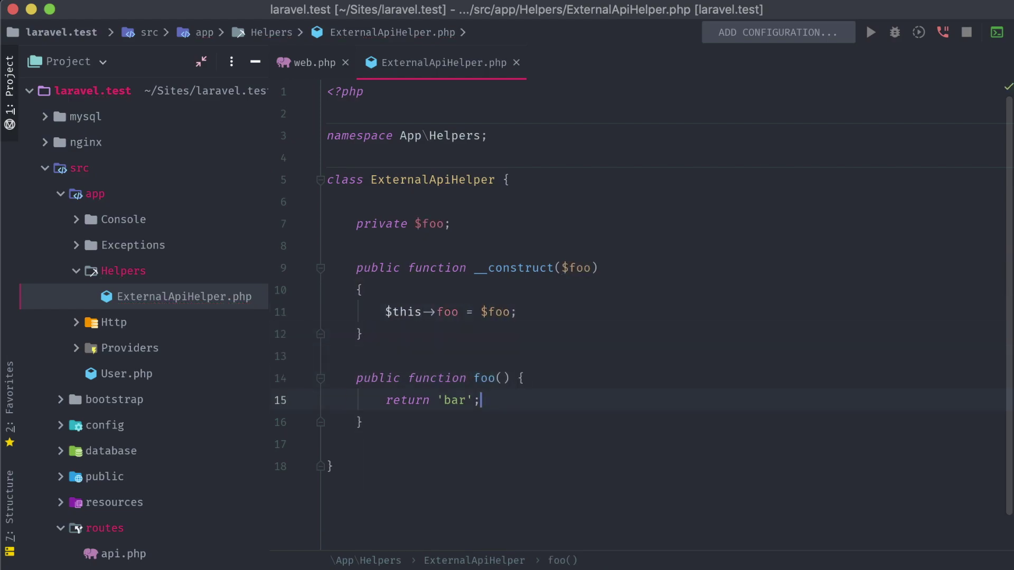
key(BackSpace)
key(BackSpace)
key(BackSpace)
key(BackSpace)
key(BackSpace)
key(BackSpace)
text($)
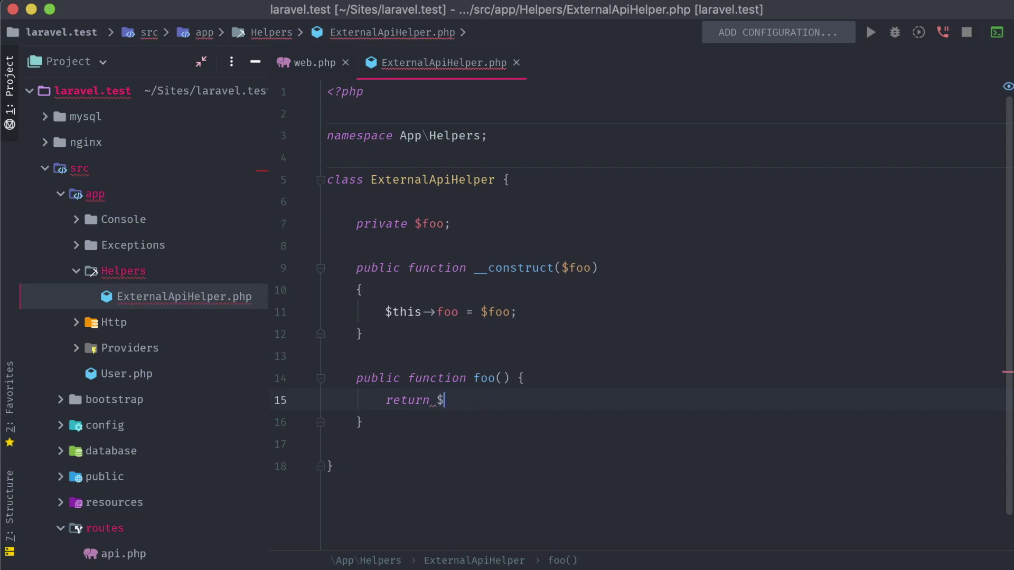
text(this->foo;)
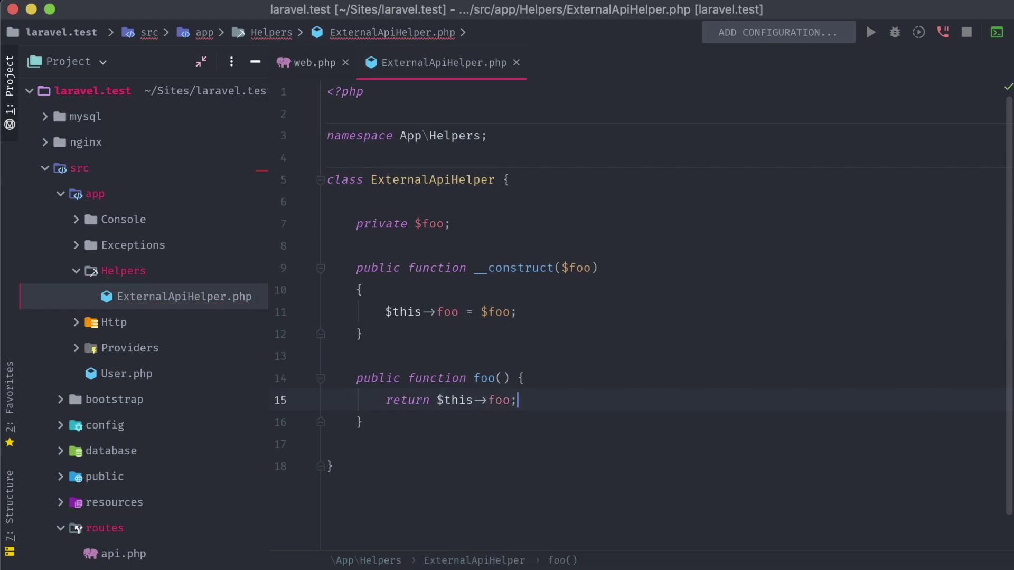
key(super+Tab)
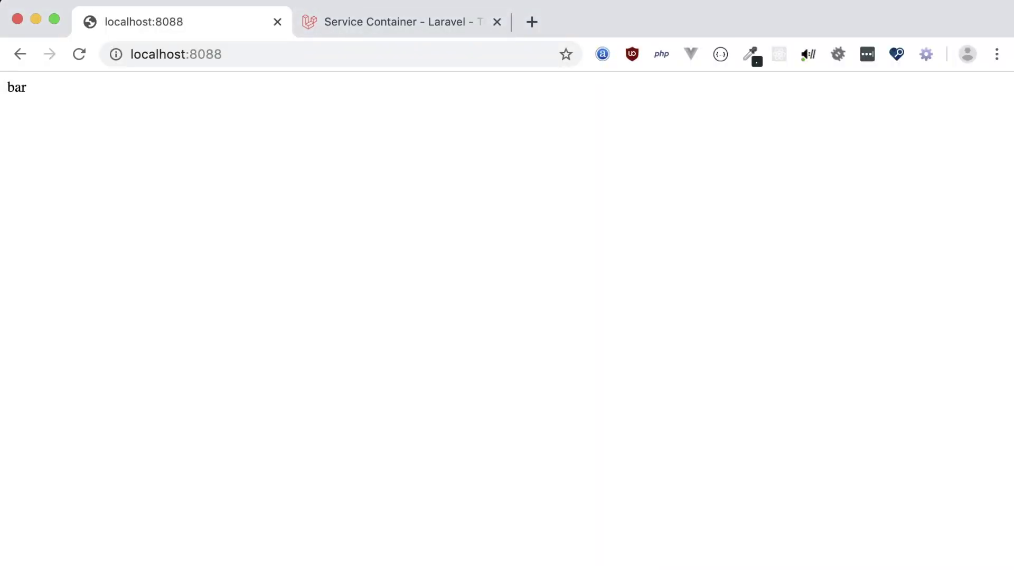
Step: Reload localhost:8088 to reveal the 'Too few arguments' error, then return to PhpStorm
key(super+r)
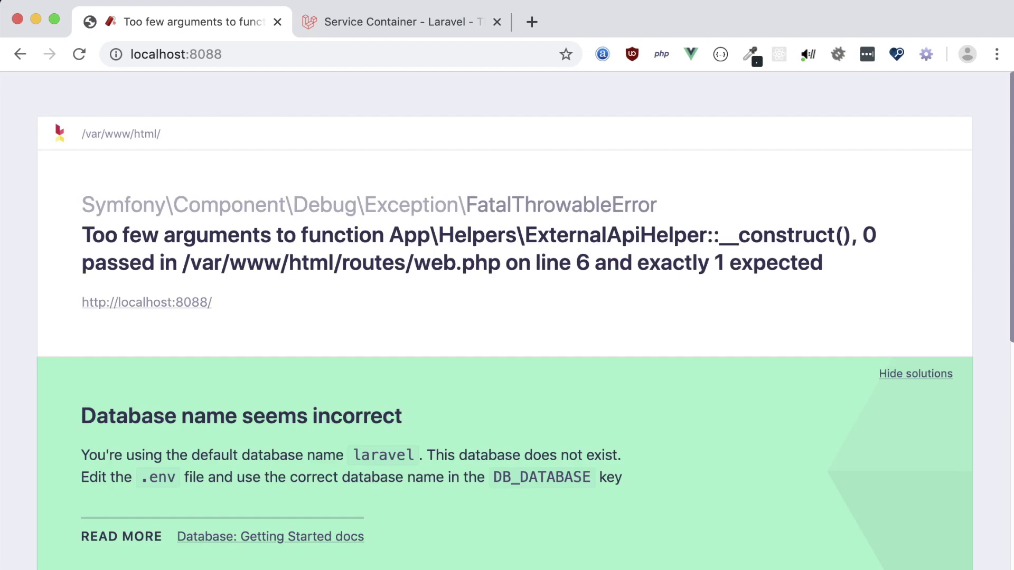
key(super+Tab)
Step: Pass 'Hello, world!' to new ExternalApiHelper() in web.php and reload the page
key(ctrl+Tab)
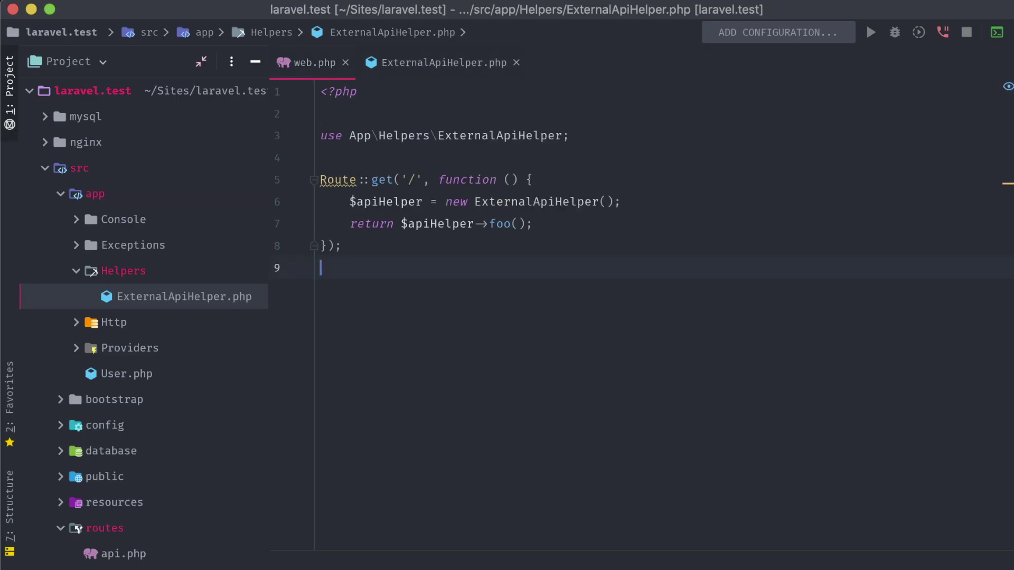
click(607, 202)
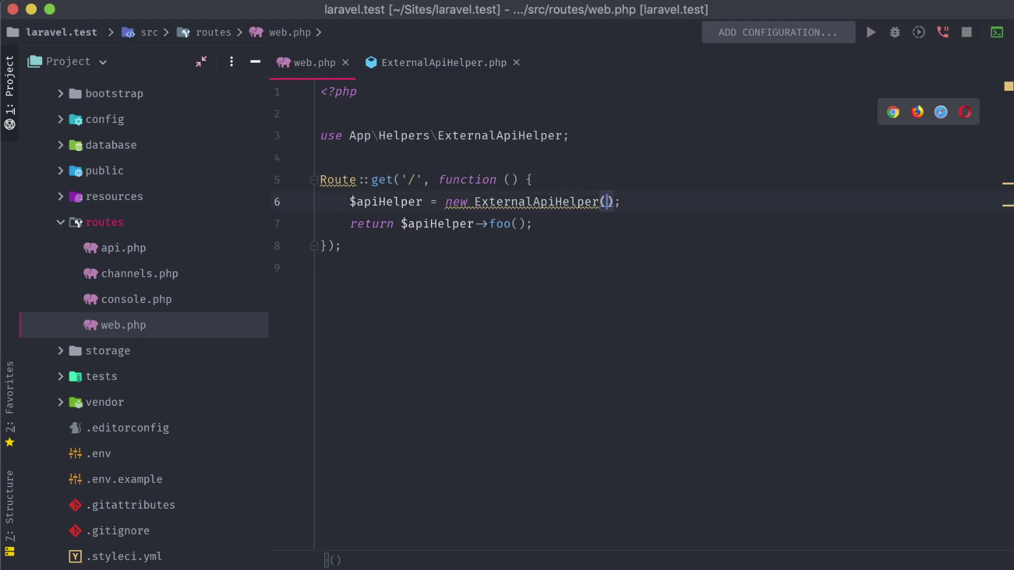
text(''Hell)
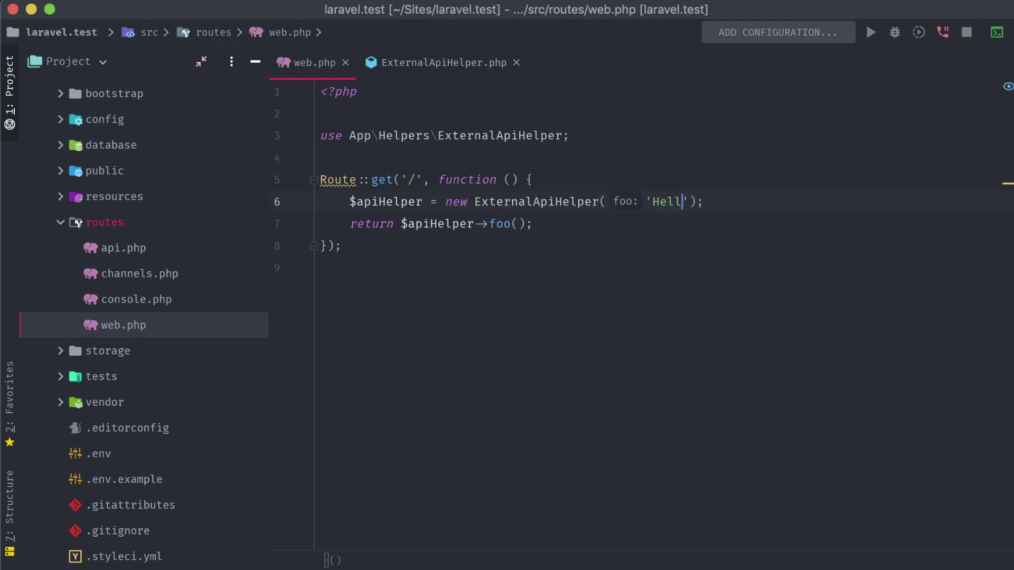
text(o, world!)
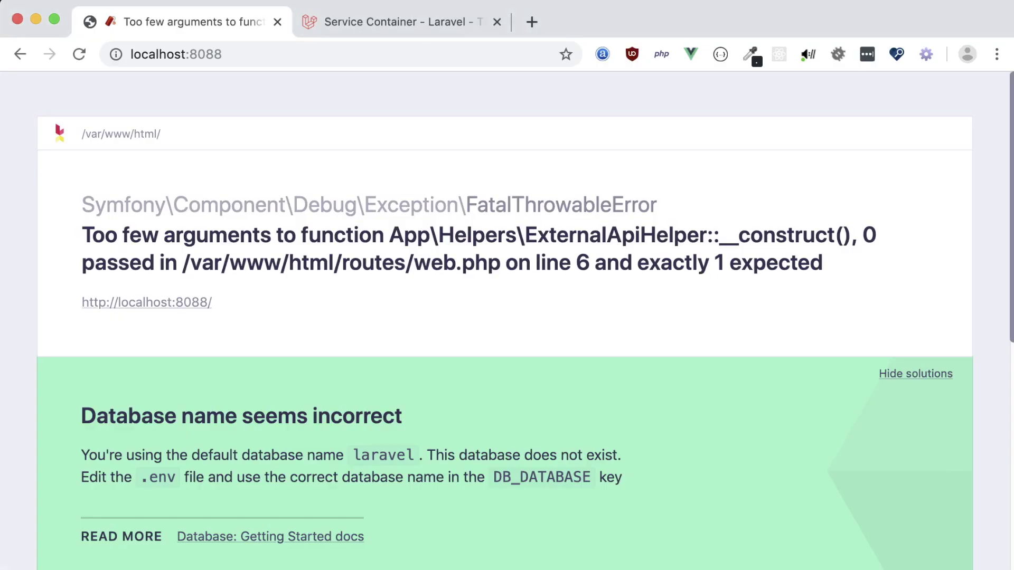
key(super+r)
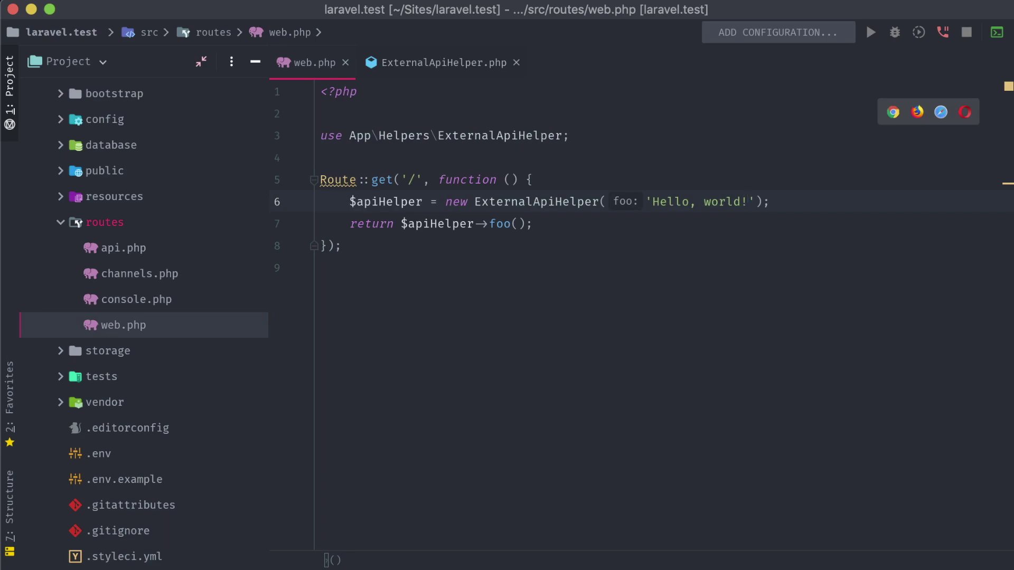
Step: Draft a // return ExternalApiHelper::foo() comment, delete it, and open the file search
key(Down)
key(shift+Up)
key(shift+Home)
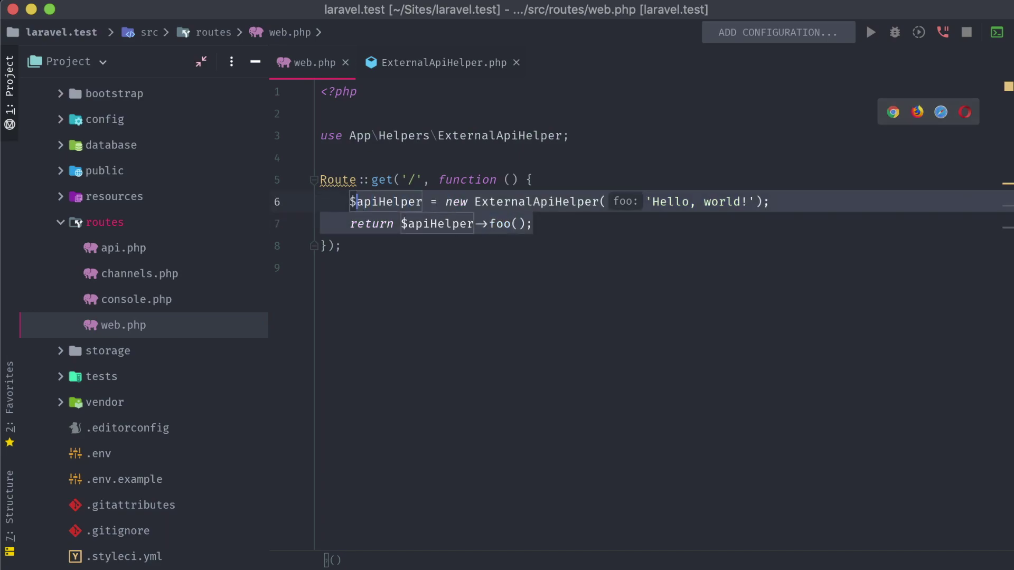
key(Right)
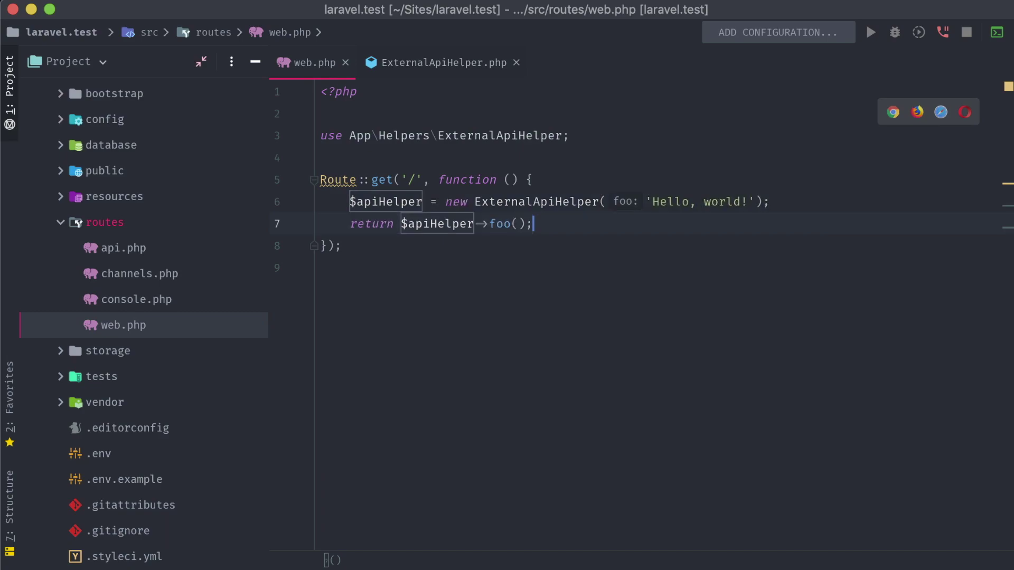
key(Return)
key(Return)
text(//)
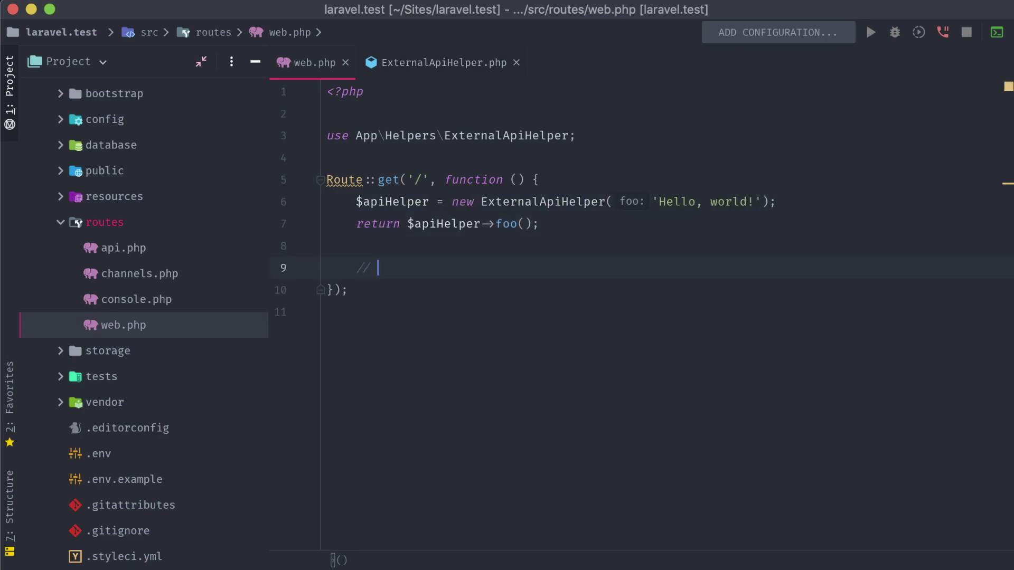
text(return External)
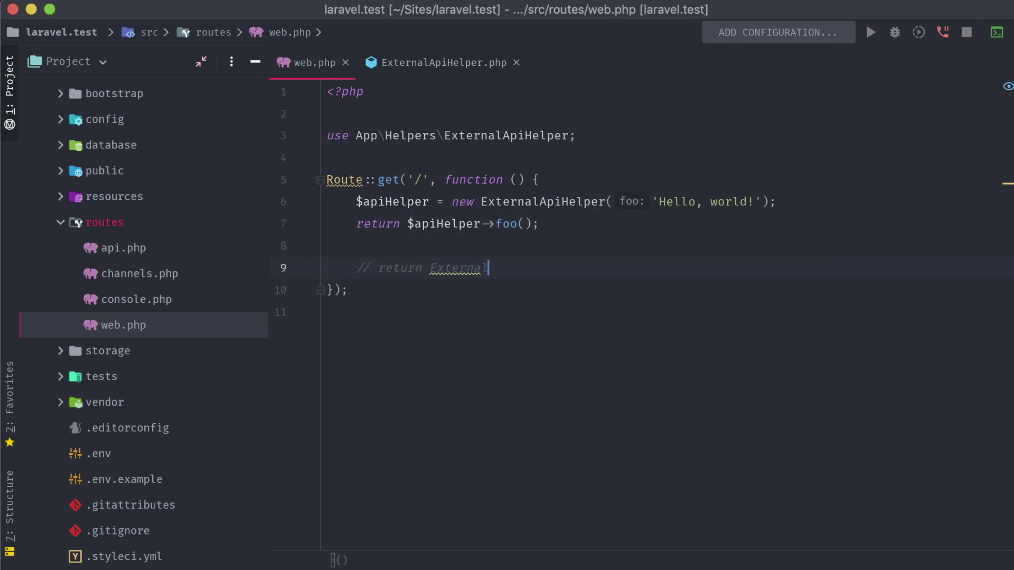
text(ApiHelper)
text(::foo()
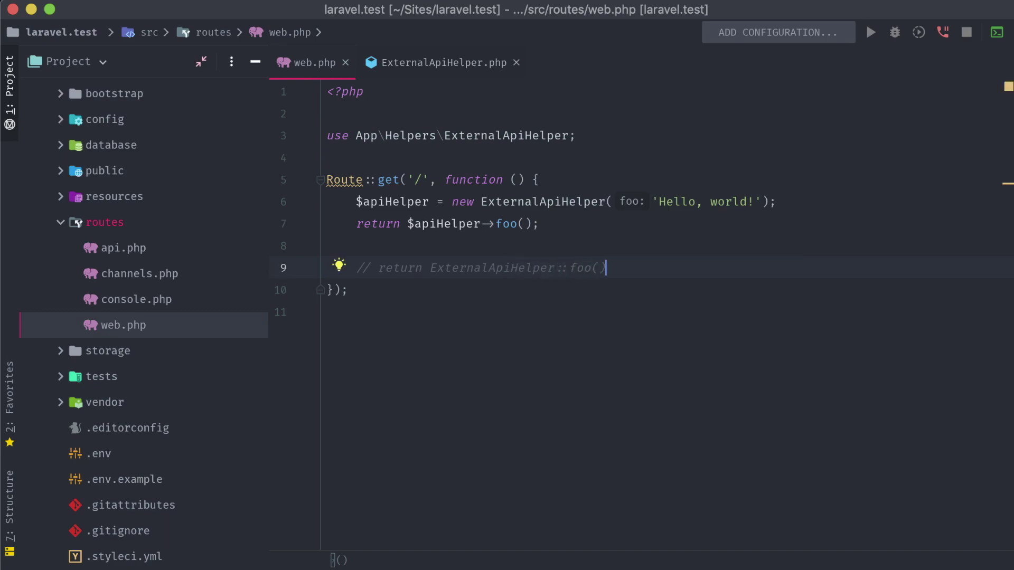
key(super+BackSpace)
key(super+BackSpace)
key(super+shift+o)
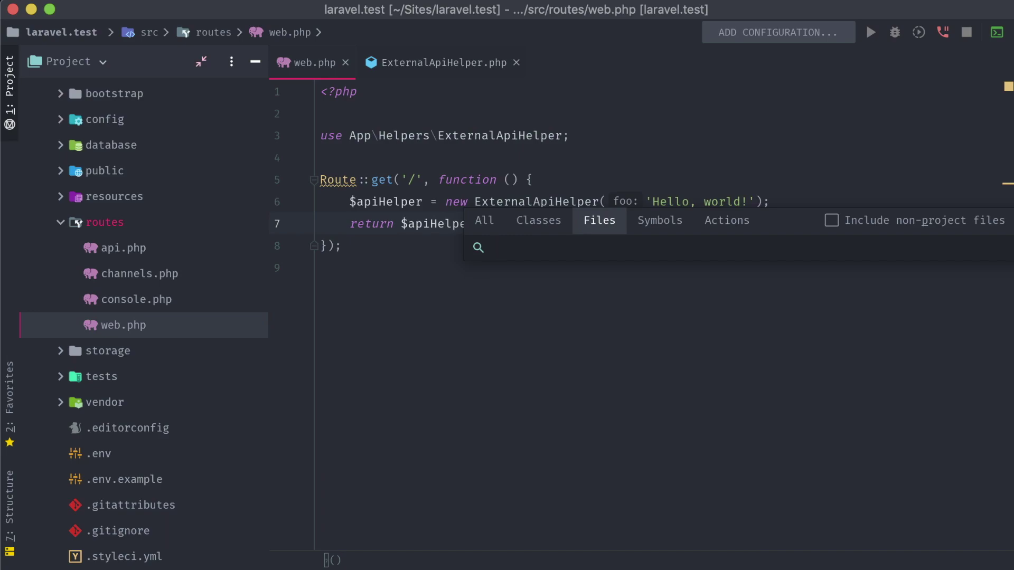
text(serviceprovid)
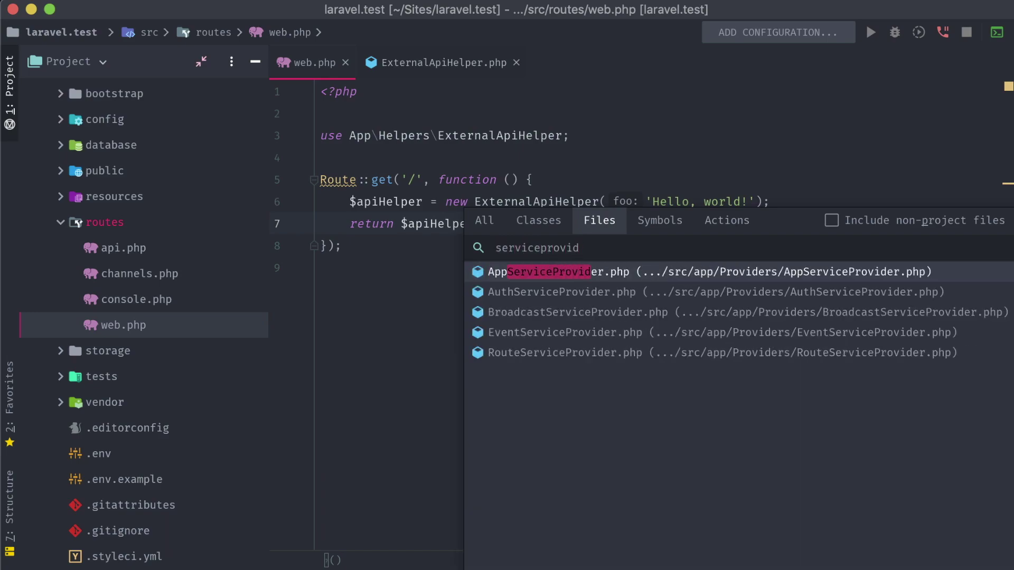
Step: Open AppServiceProvider.php, clear register()'s placeholder comment, and import ExternalApiHelper
key(Return)
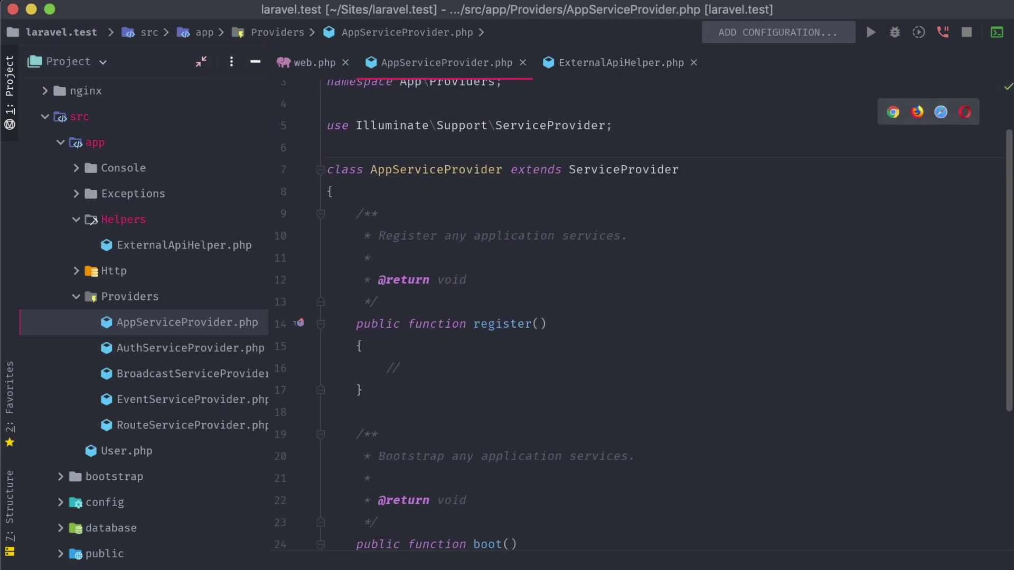
scroll(643, 315, down, 1)
click(400, 336)
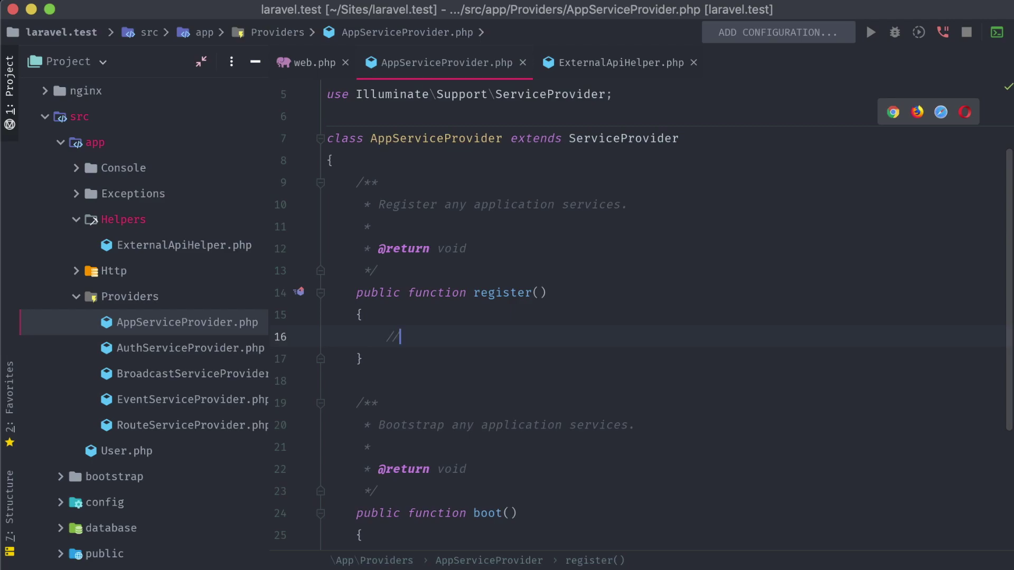
key(BackSpace)
key(BackSpace)
text($this->ap)
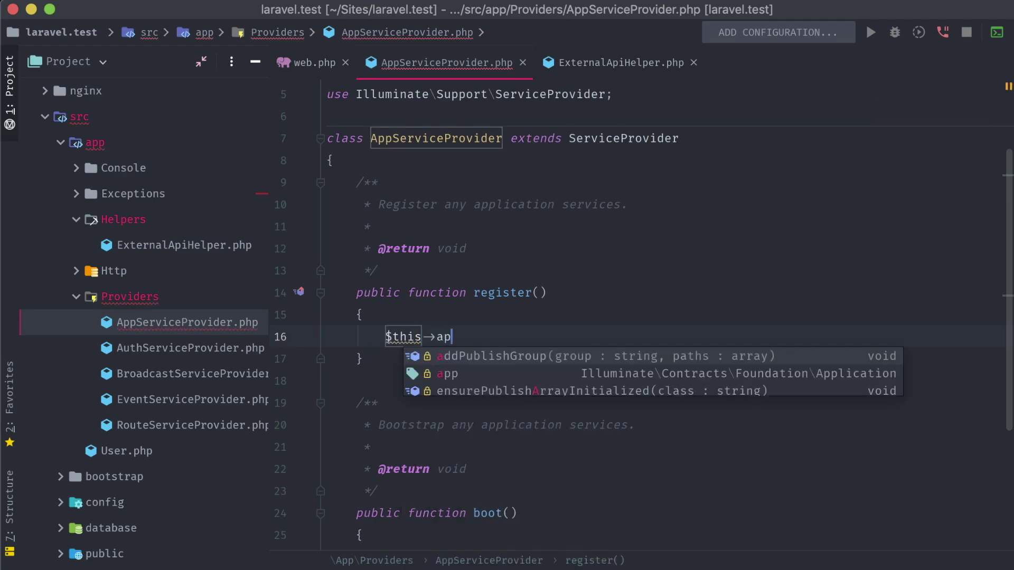
text(p->bind()
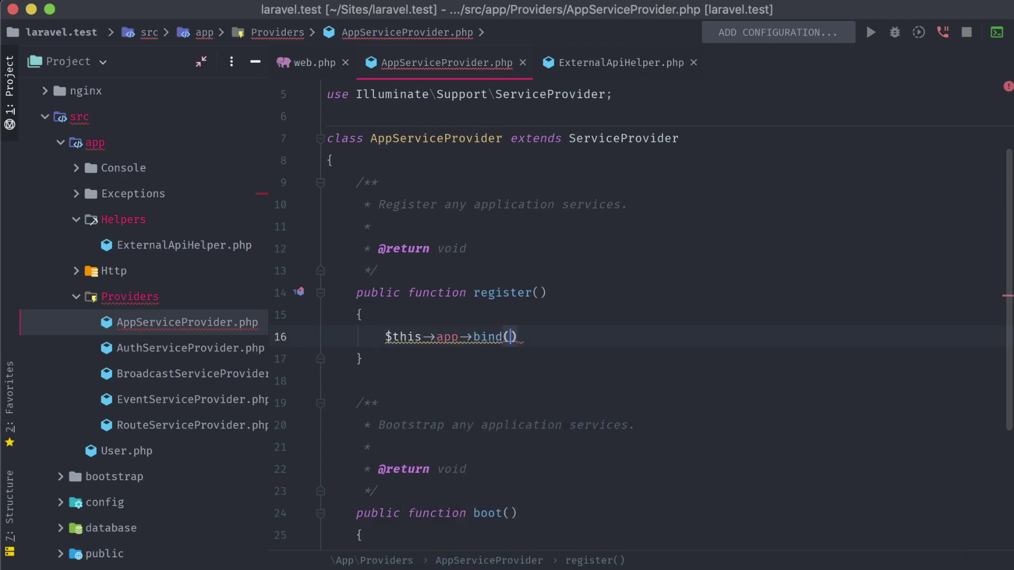
key(Up)
key(Up)
key(Up)
key(End)
key(Return)
text(use )
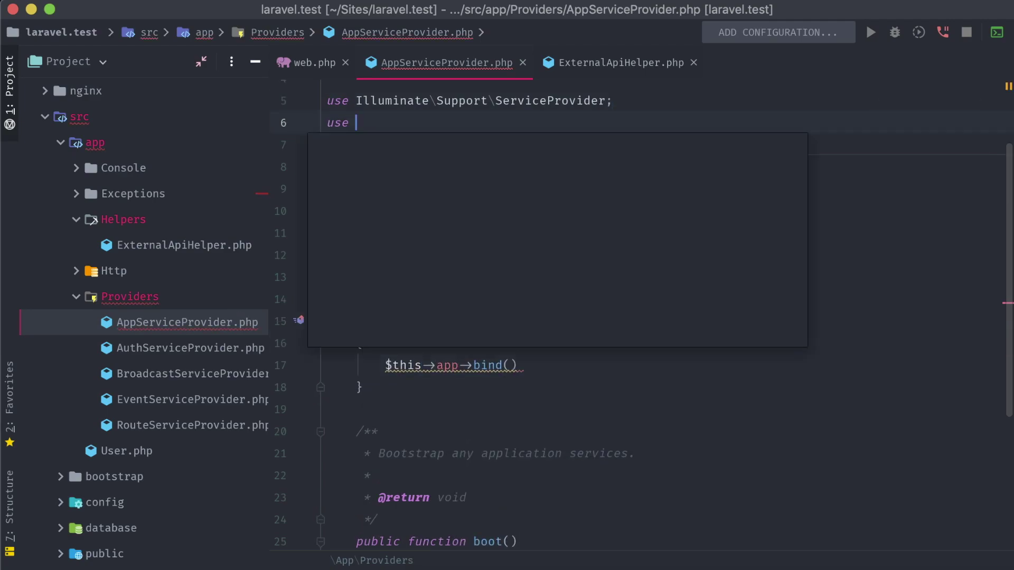
text(App\Helpers)
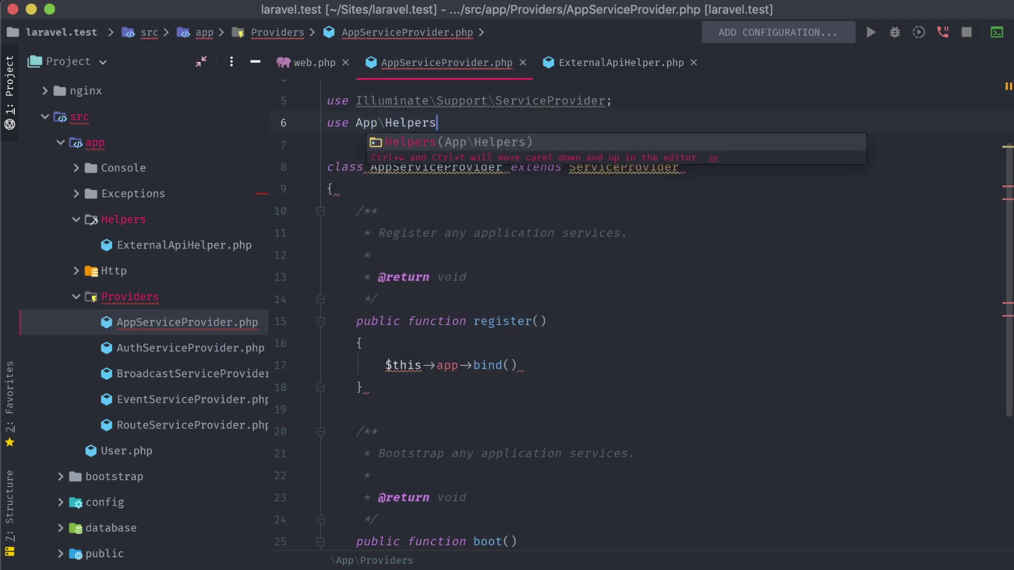
text(\External)
key(Return)
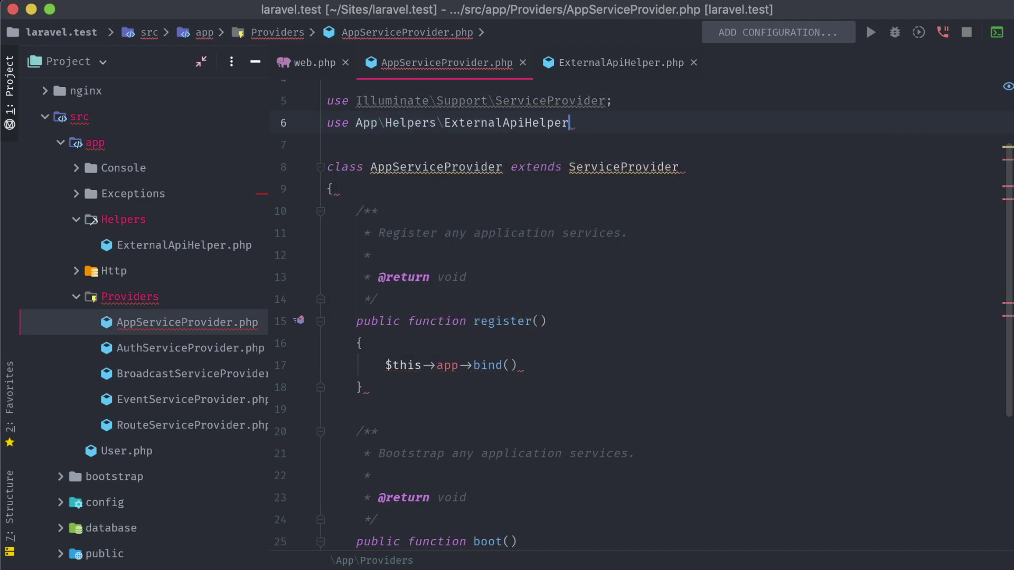
text(;)
Step: Bind ExternalApiHelper::class to a closure returning new ExternalApiHelper('Hello, world!')
key(Down)
key(Down)
key(Down)
key(End)
key(Left)
text(ExternalA)
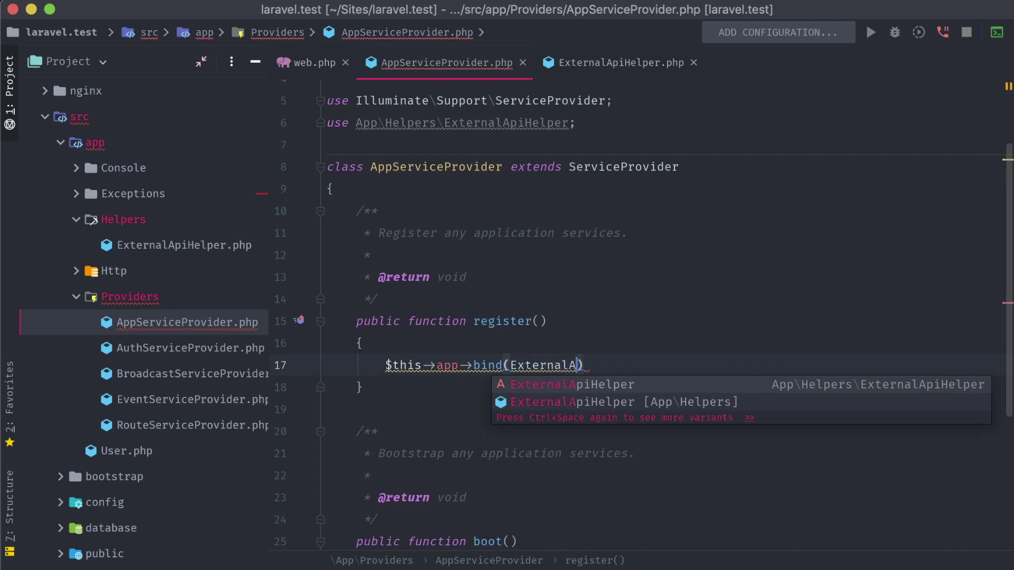
text(piHelper::class)
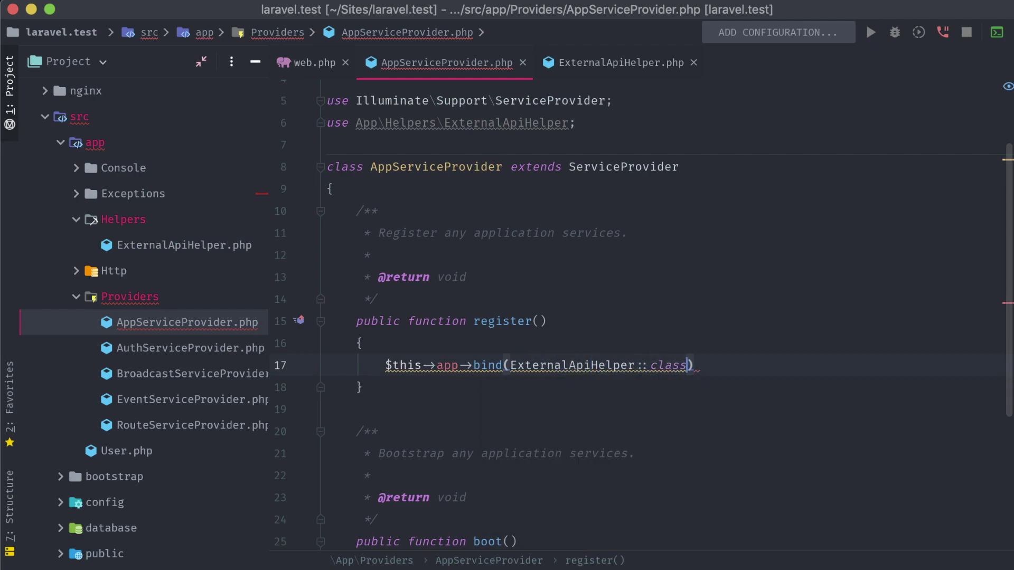
text(, fun)
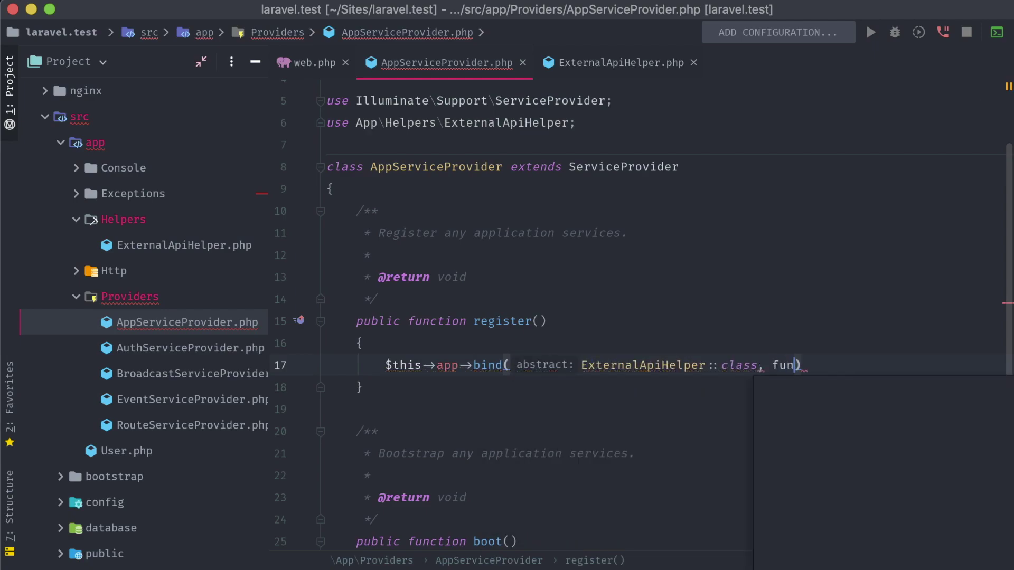
text(ction() {)
key(Return)
text(r)
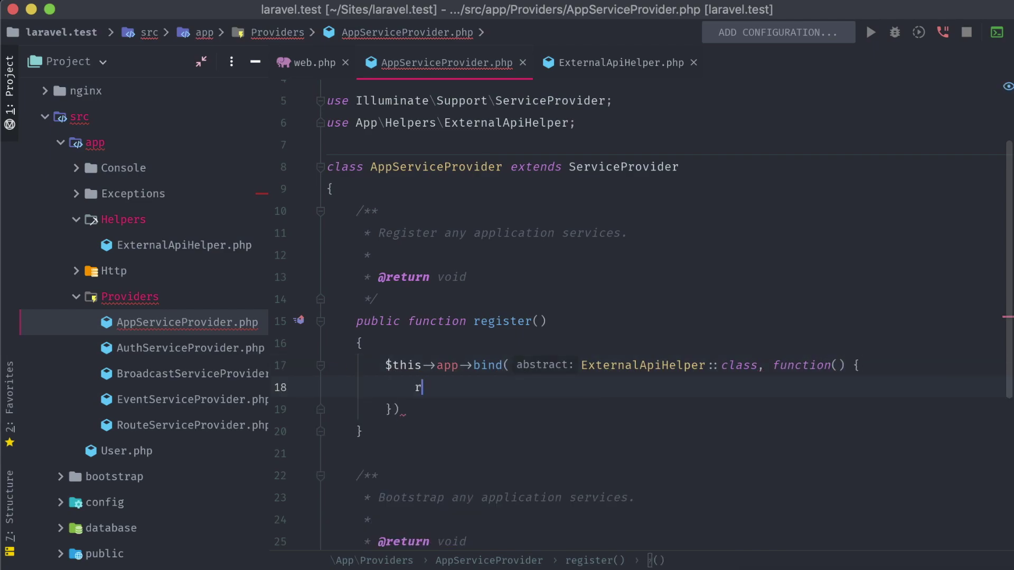
text(eturn )
text(new )
text(External)
key(Return)
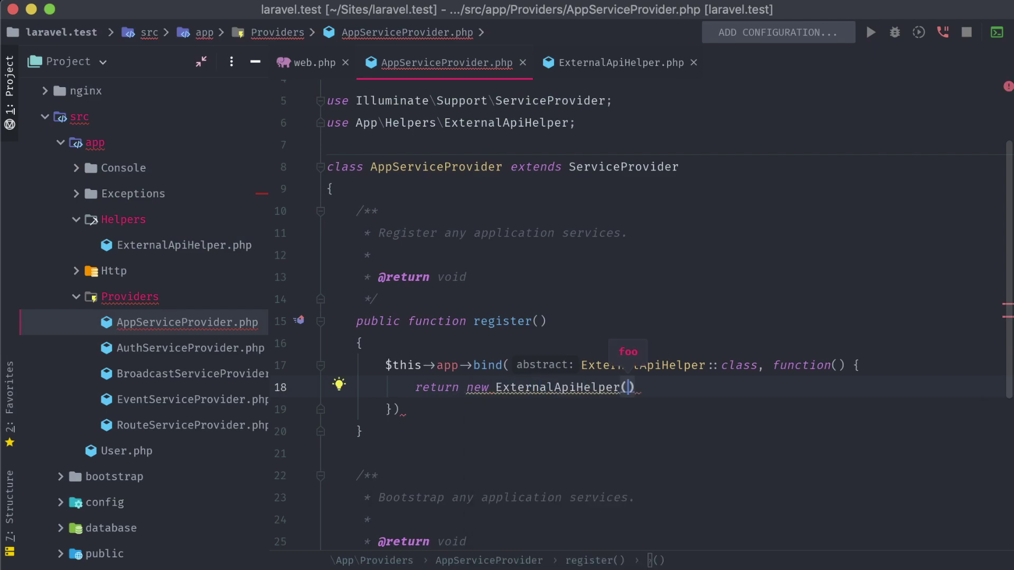
text('Hello, )
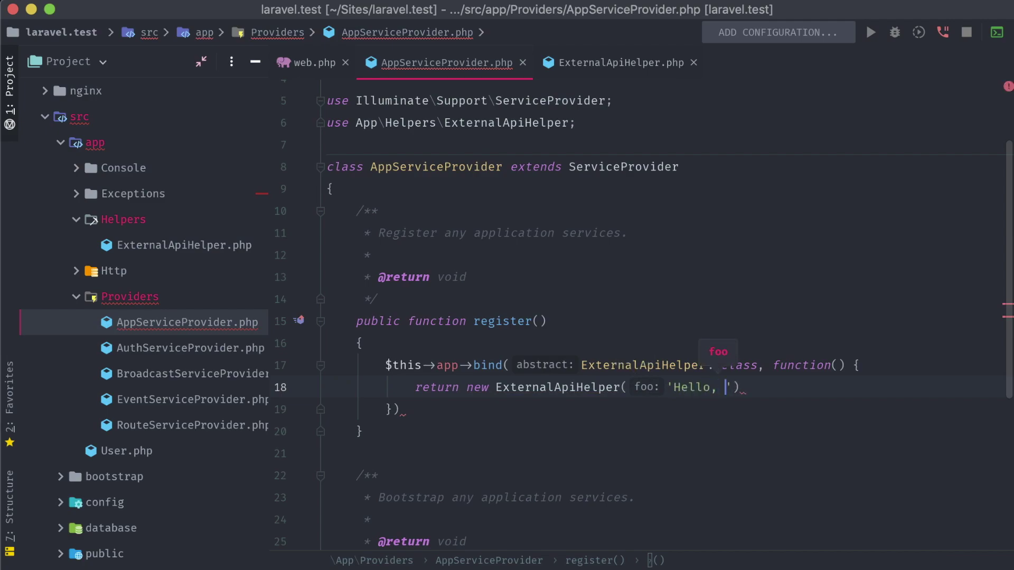
text(world!');)
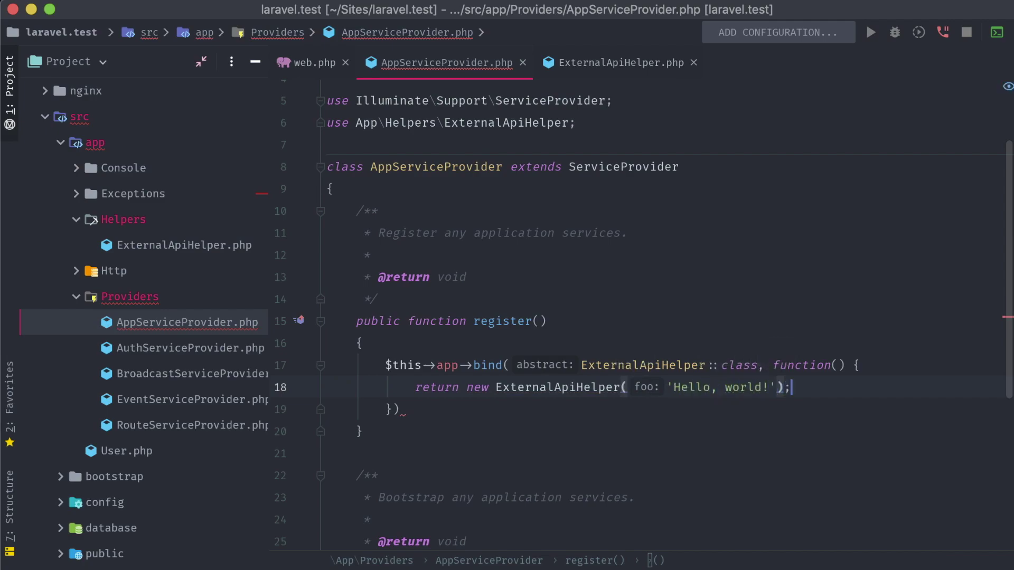
key(Down)
text(;)
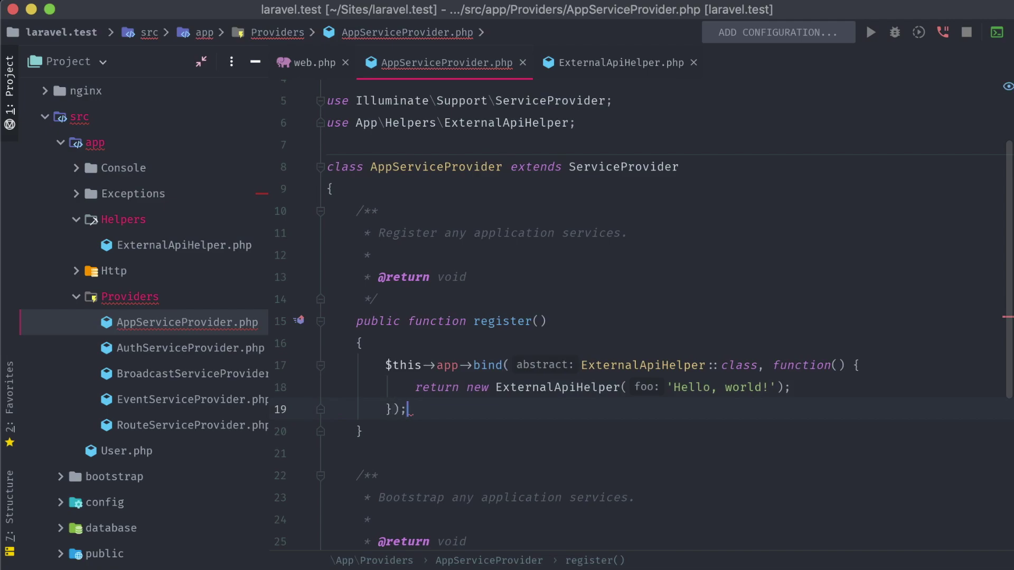
key(super+shift+bracketleft)
Step: Replace the home route body with return app(ExternalApiHelper::class)->foo();
key(shift+Home)
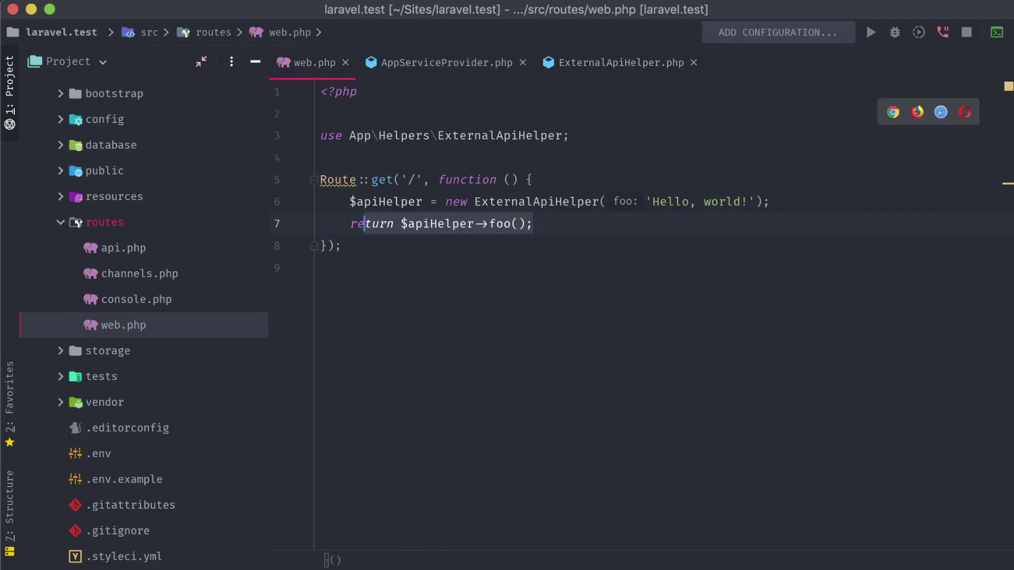
key(shift+Up)
key(Down)
key(Up)
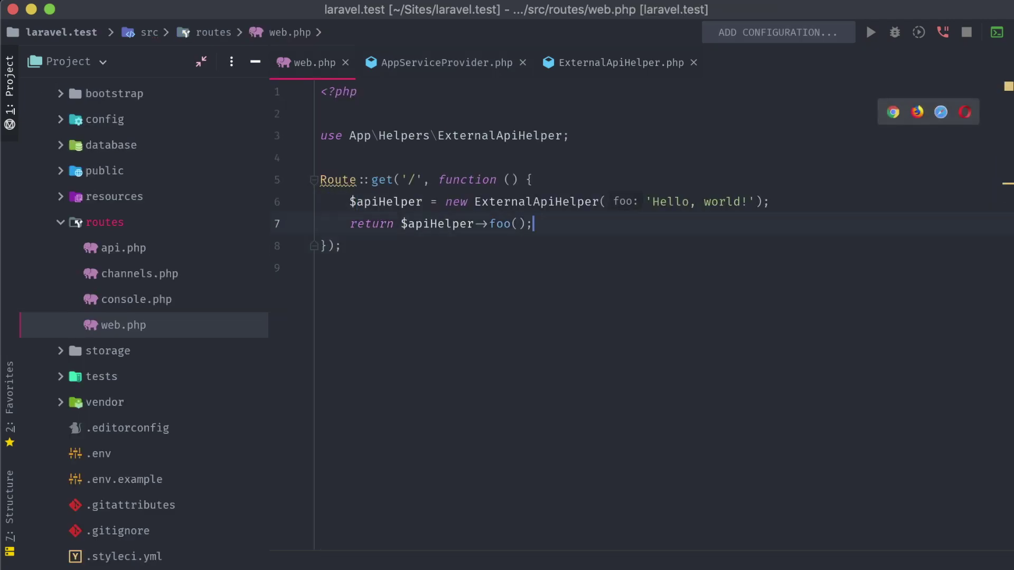
key(Up)
key(Home)
text(r)
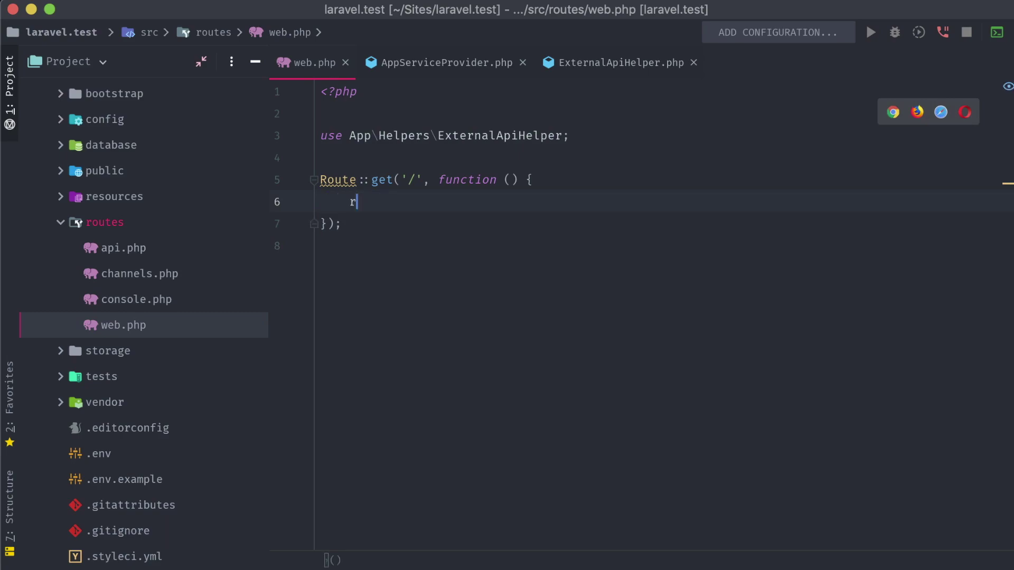
text(eturn app()
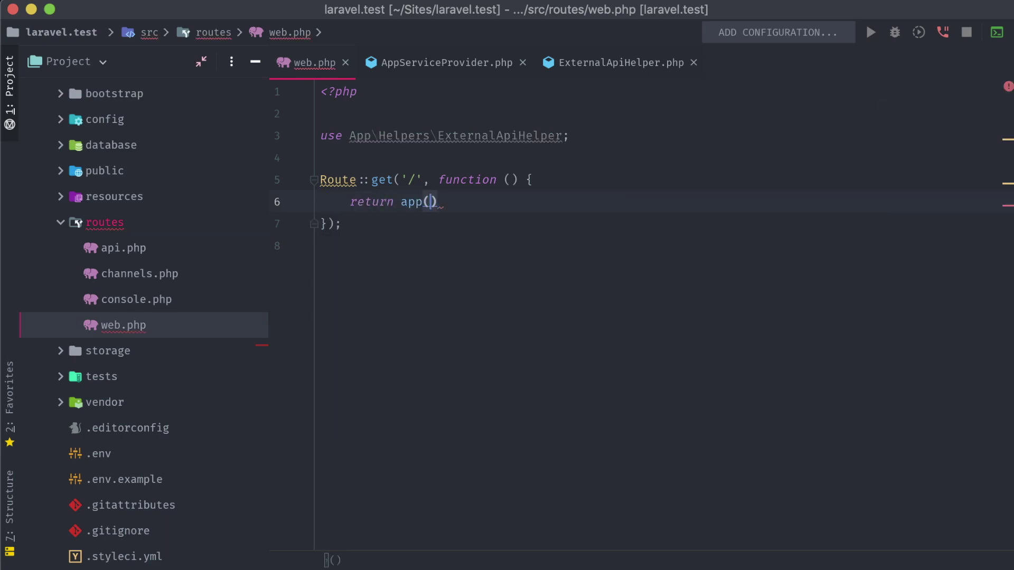
text(Externa)
key(Return)
text(::cla)
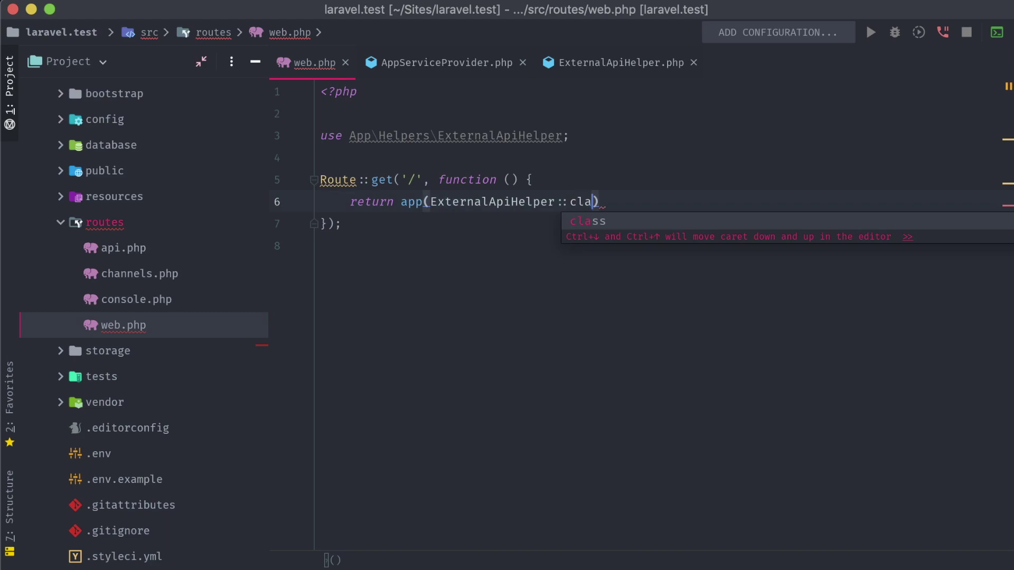
key(Return)
key(Right)
text(->foo()
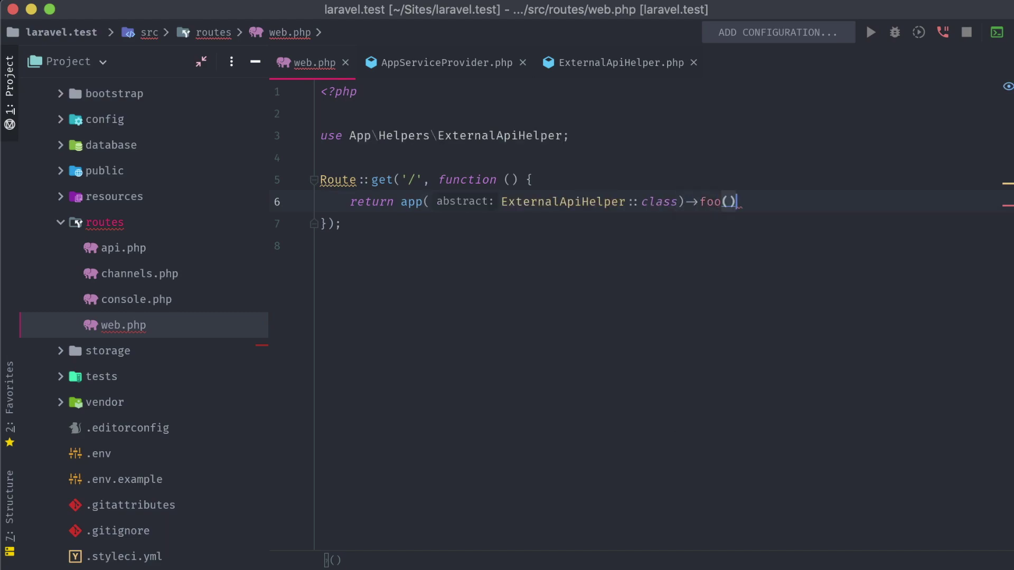
text();)
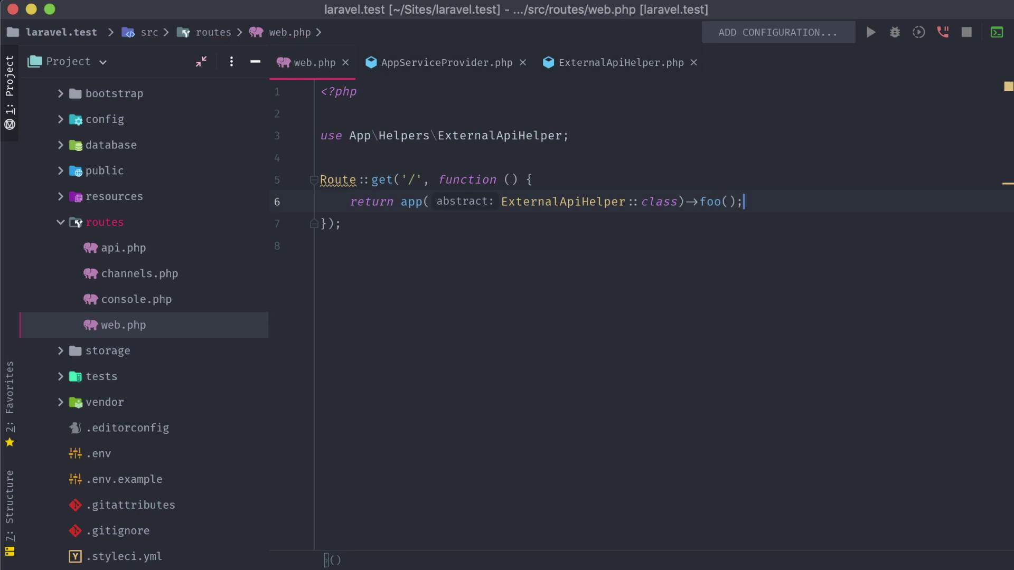
Step: Reload localhost:8088 in Chrome to confirm the page shows 'Hello, app!'
key(super+Tab)
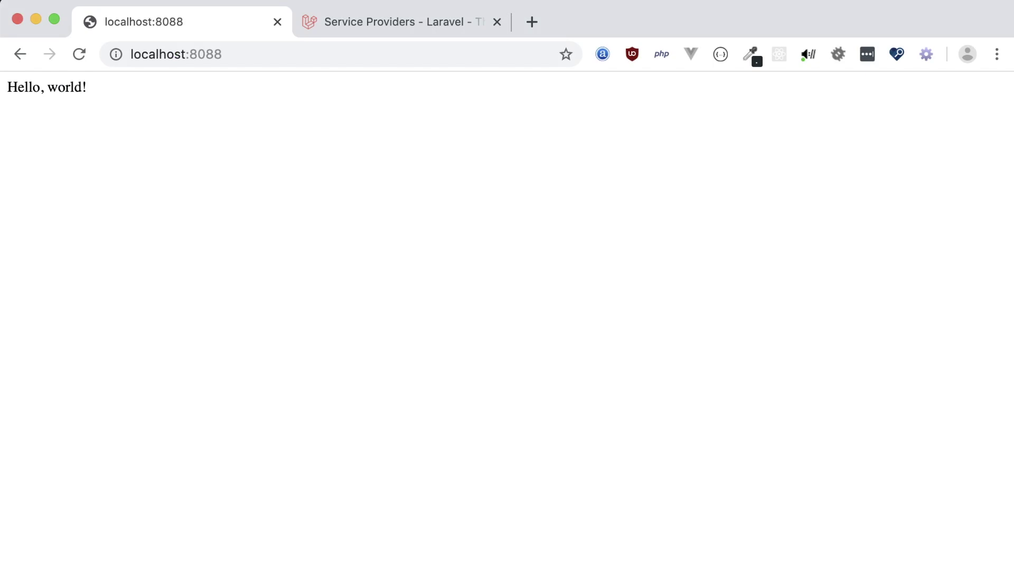
key(super+r)
double_click(59, 88)
key(super+Tab)
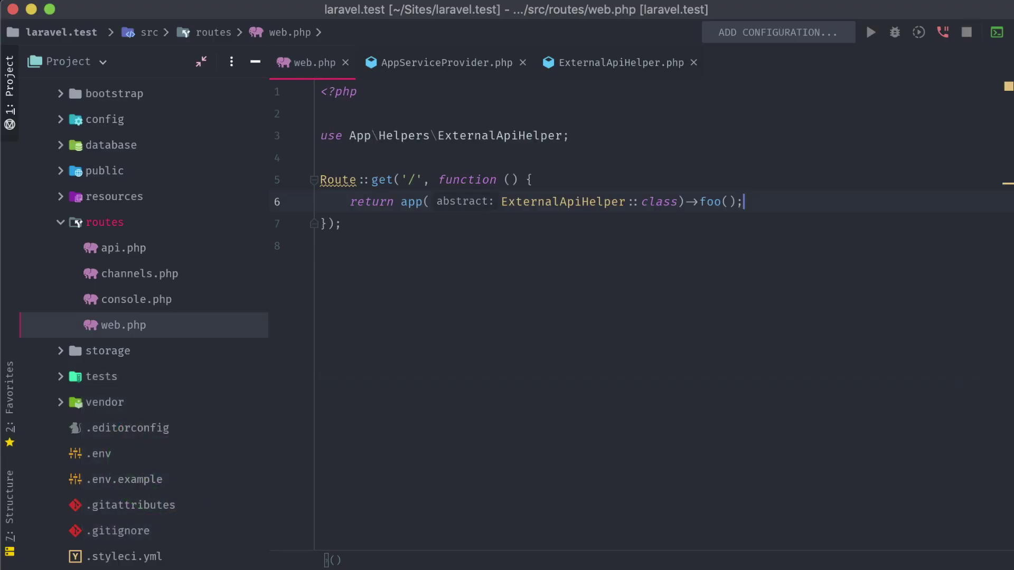
Step: In ExternalApiHelper.php, put braces on their own lines and add blank lines below foo()
key(super+shift+bracketright)
double_click(738, 238)
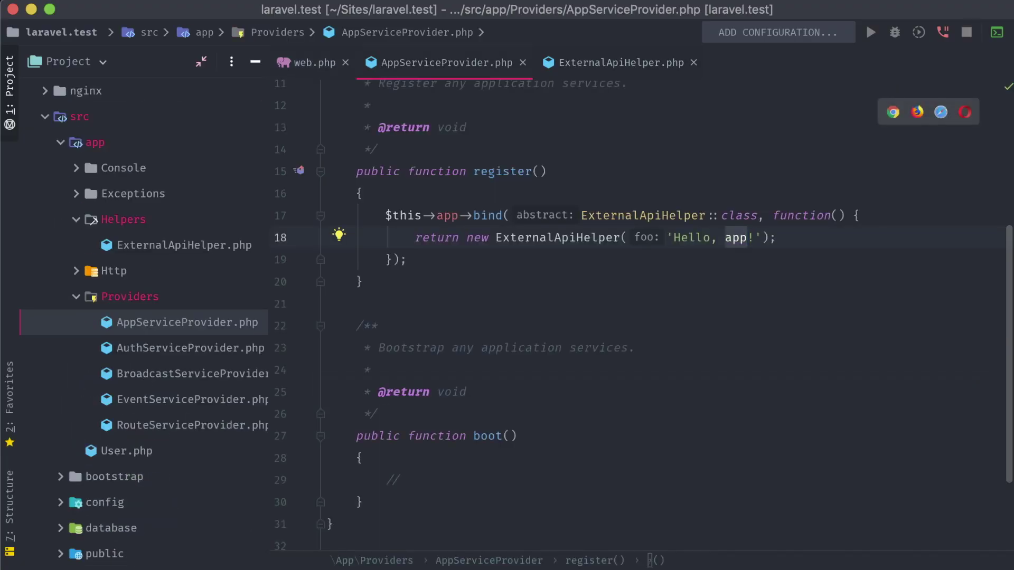
key(Down)
key(Down)
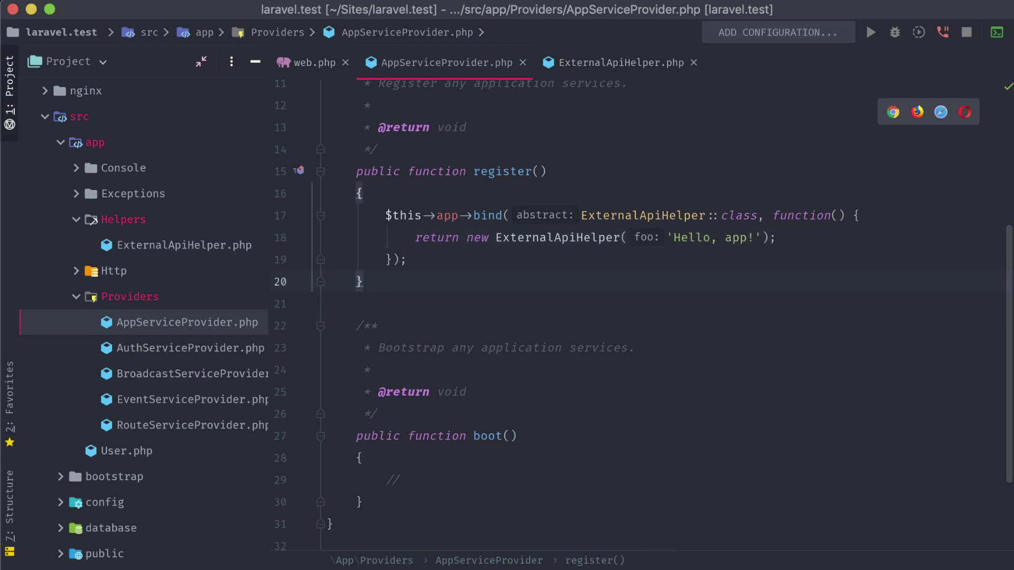
key(super+shift+bracketright)
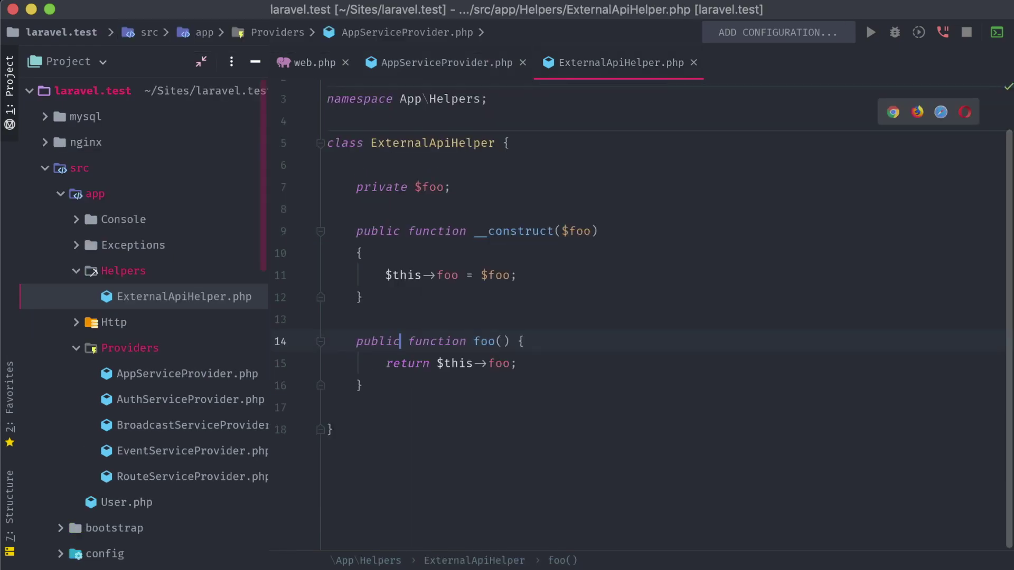
key(Down)
key(Down)
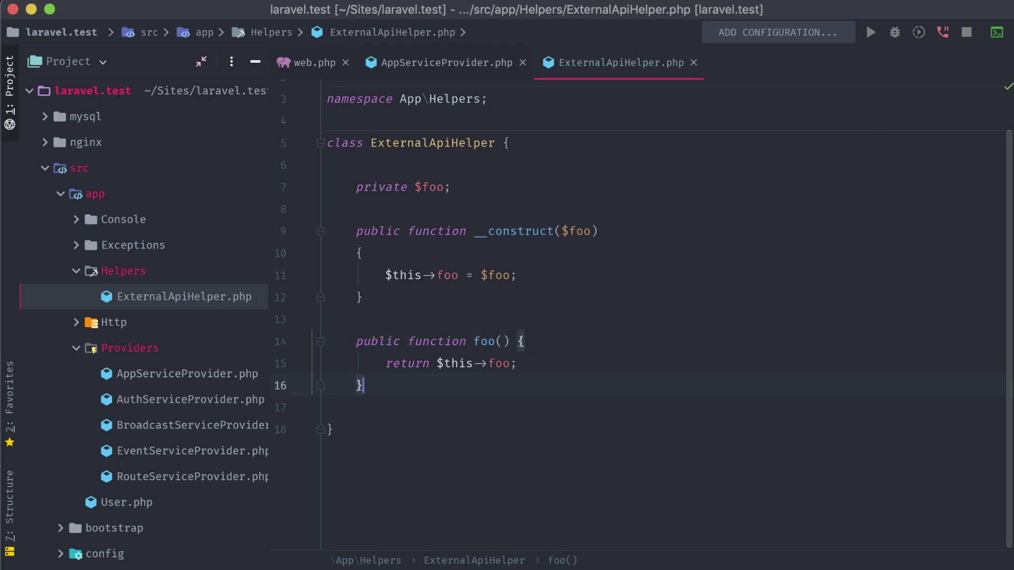
key(Up)
key(Up)
key(Return)
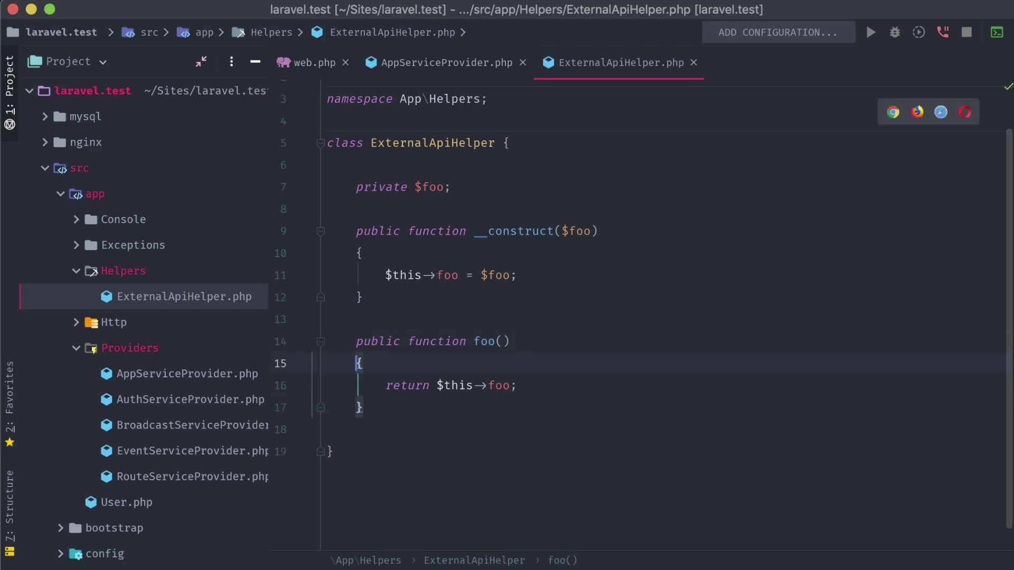
key(Down)
key(Down)
key(Down)
key(Up)
key(Return)
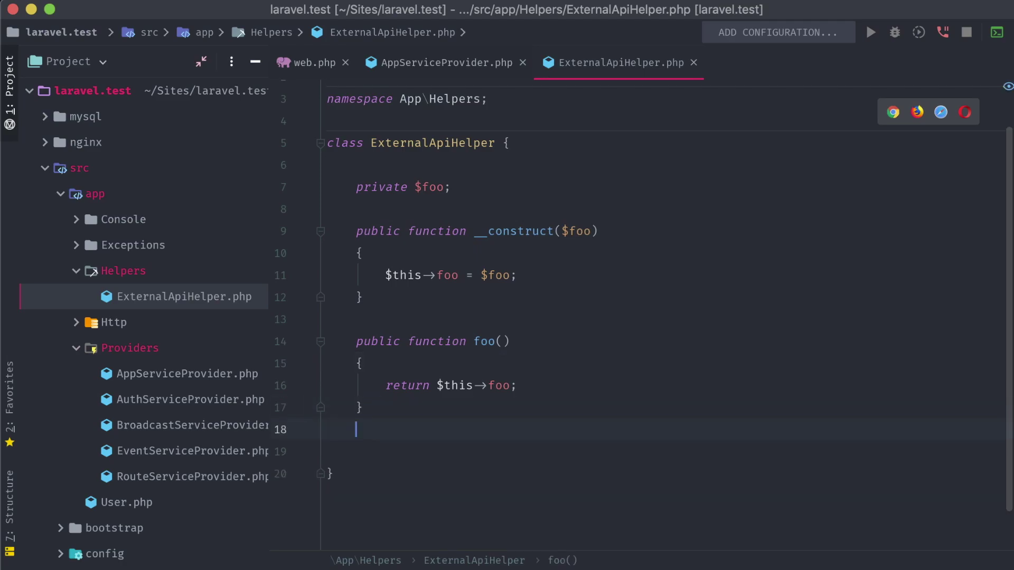
key(Return)
text(public s)
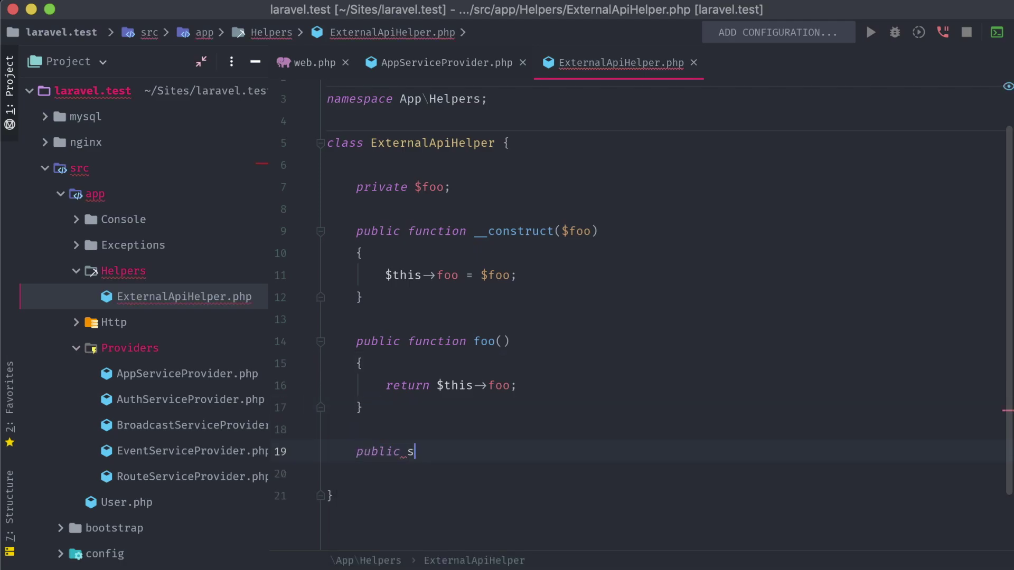
text(tatic function bar)
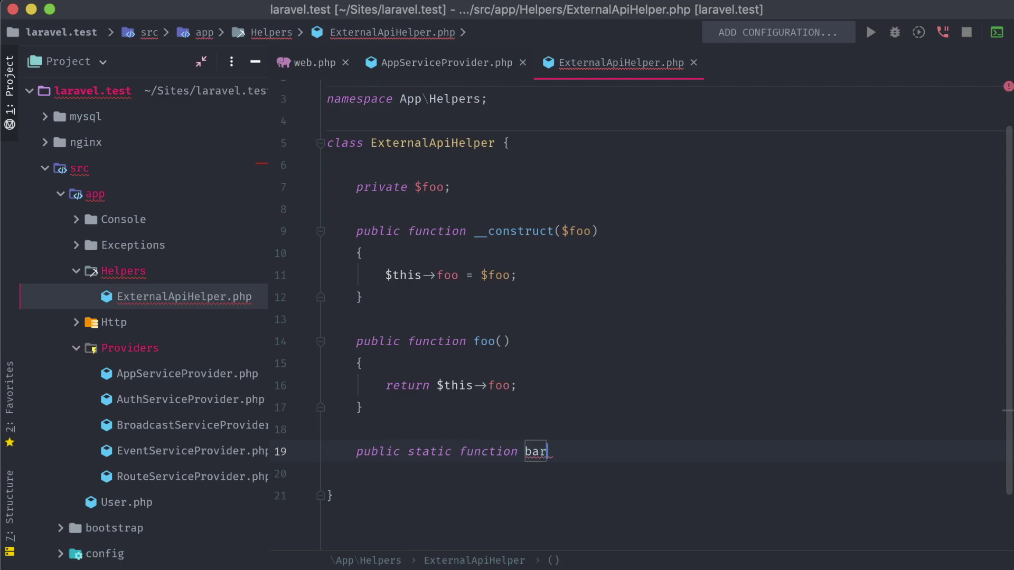
text(()
Step: Write a static bar() method returning app(ExternalApiHelper::class)->foo();
key(Return)
text({)
key(Return)
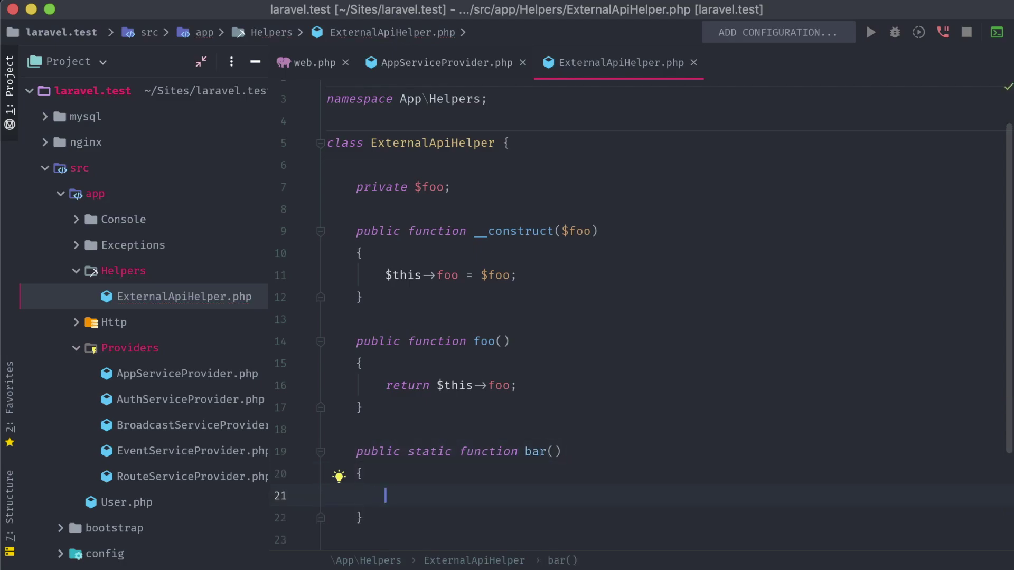
text(return app)
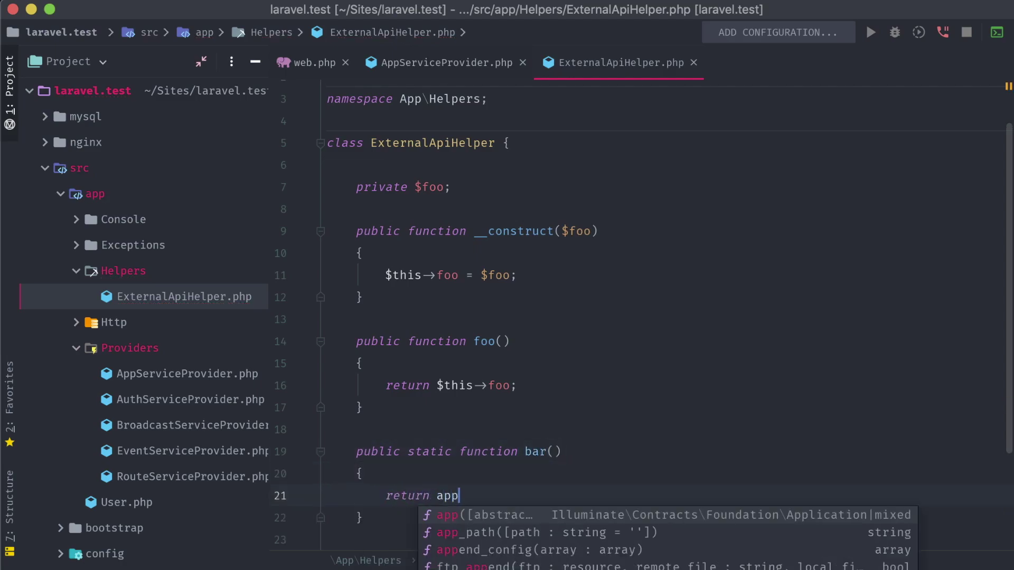
text((Exter)
key(Return)
text(::)
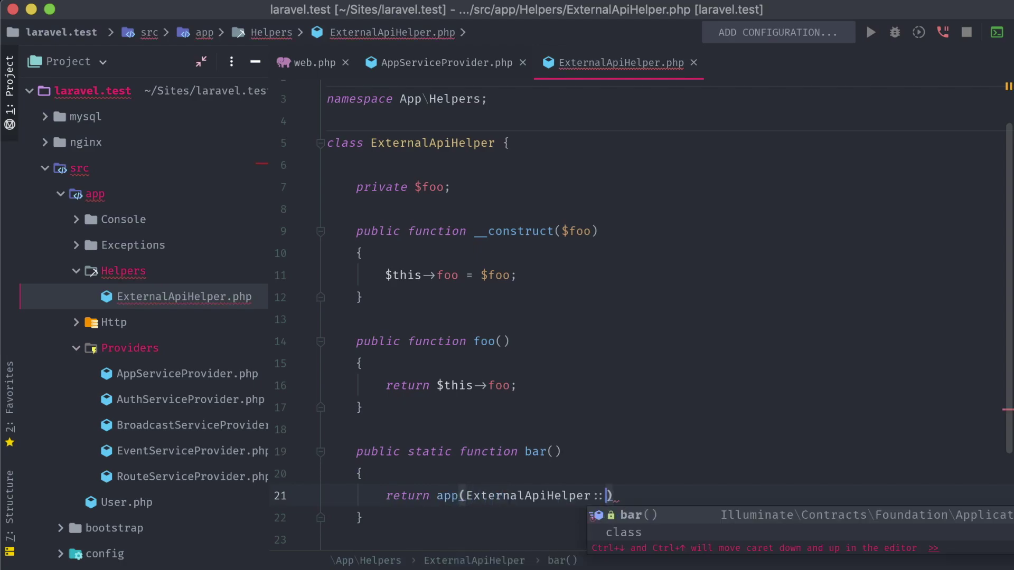
text(clas)
key(Return)
text()->)
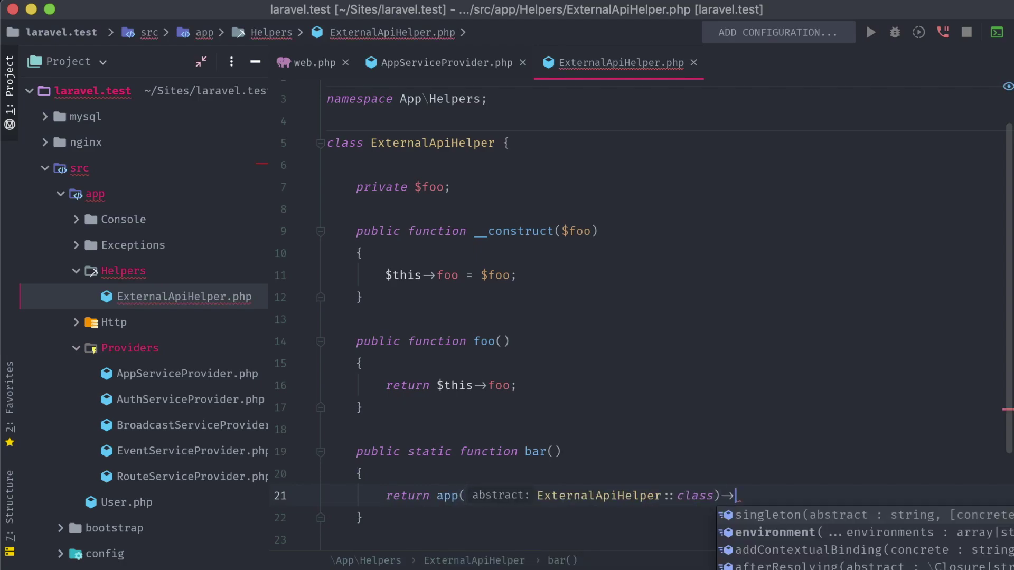
text(fo)
key(Return)
text(;)
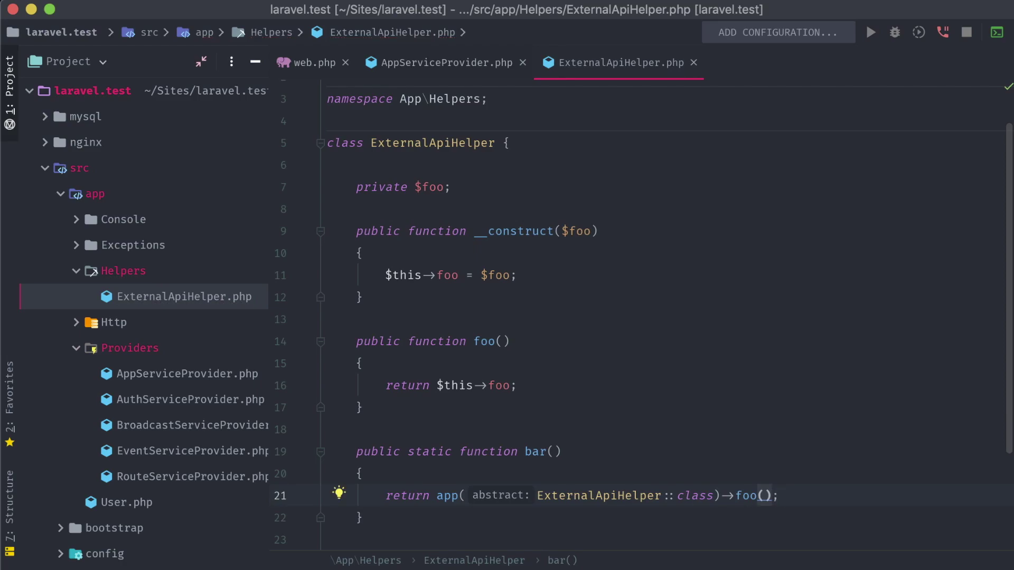
Step: Make the web.php route return ExternalApiHelper::bar();
key(ctrl+Tab)
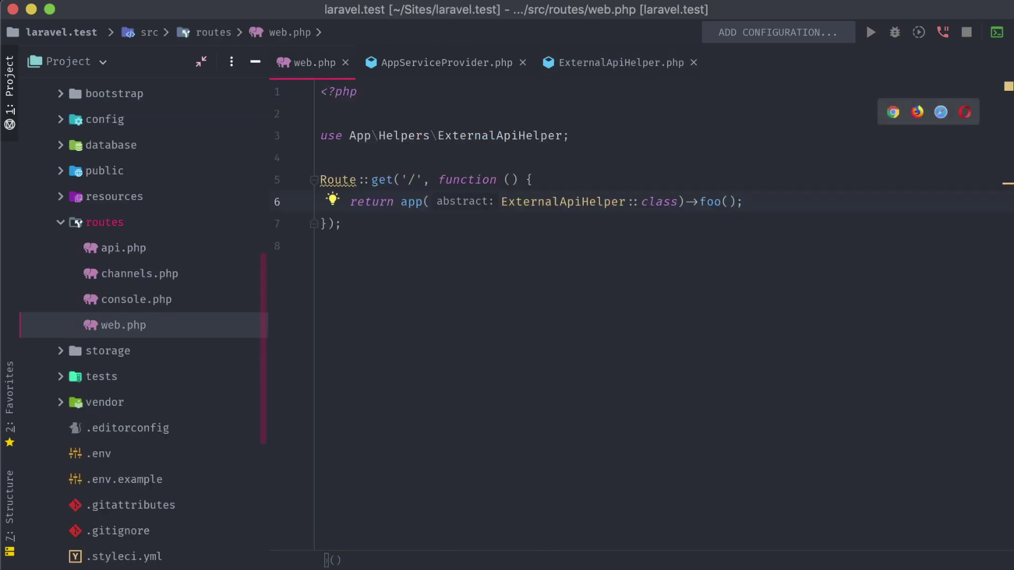
text(Ex)
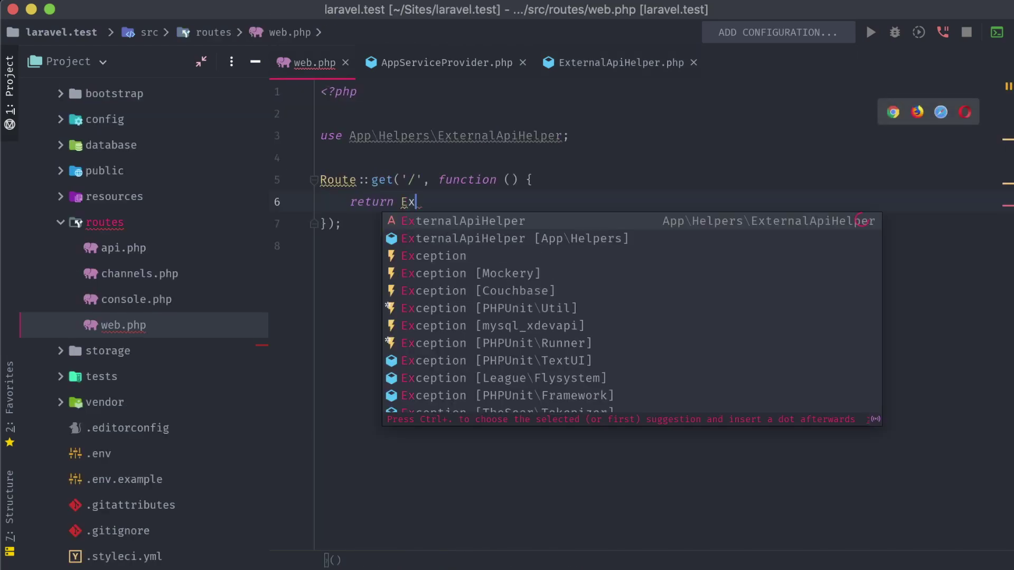
text(ter)
key(Return)
text(::bar)
key(Return)
text(;)
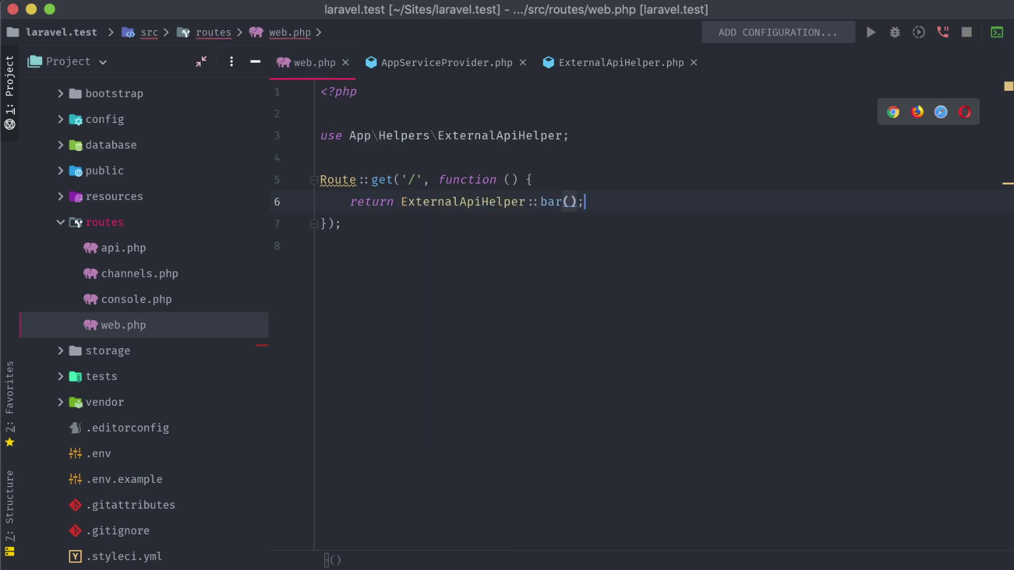
key(super+Tab)
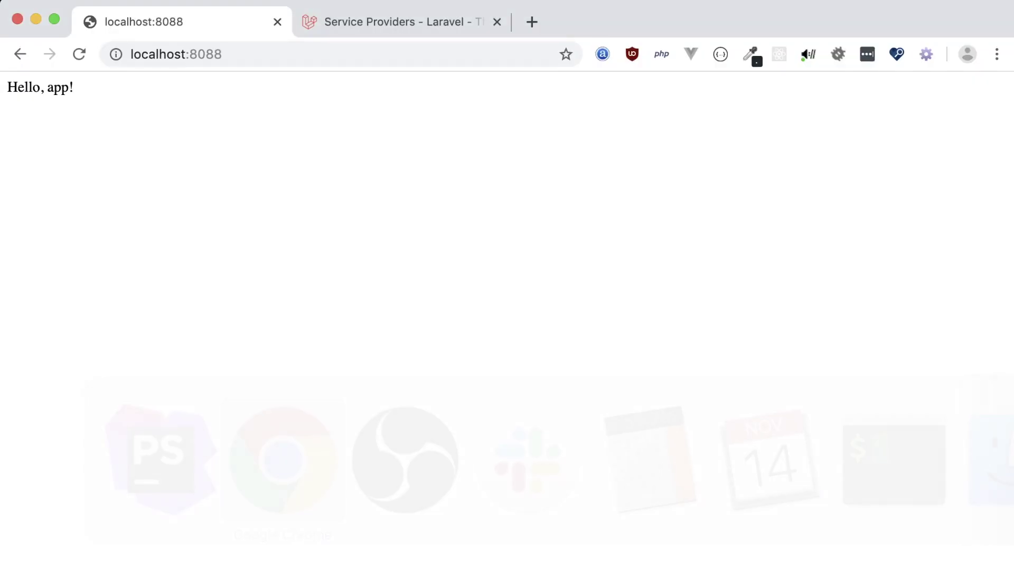
Step: Reload localhost:8088 to confirm ExternalApiHelper::bar() still outputs 'Hello, app!'
key(super+r)
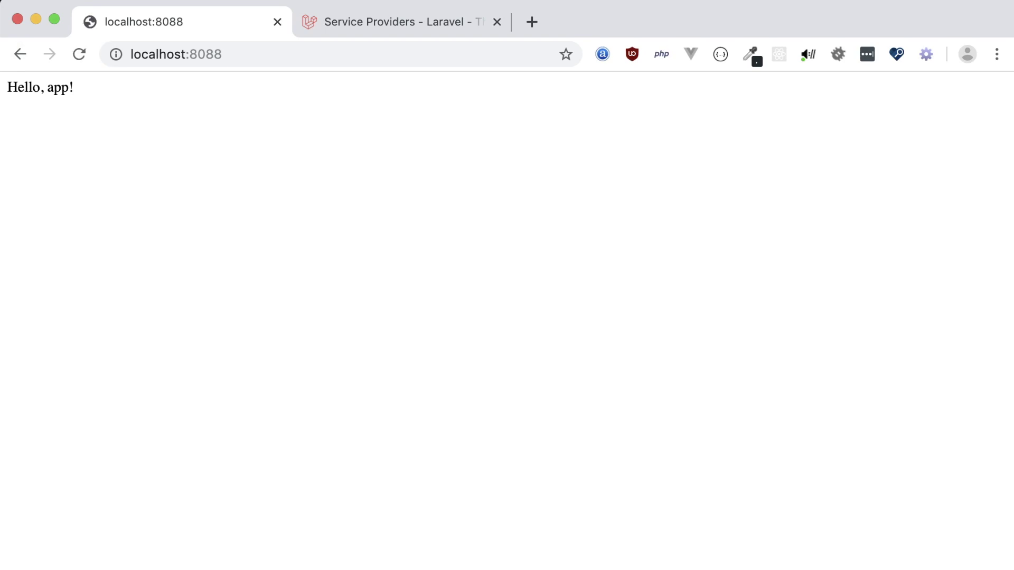
key(super+Tab)
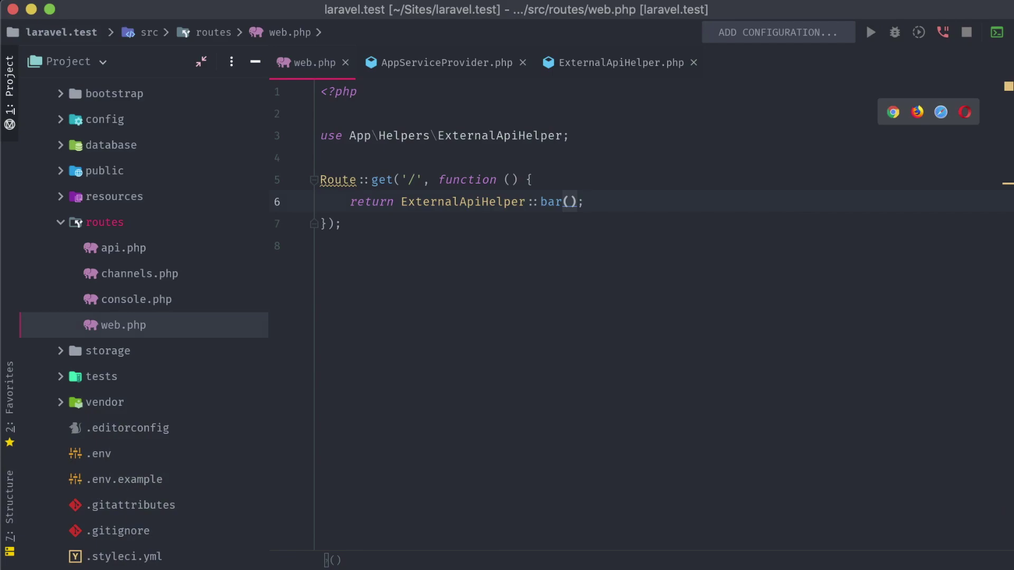
Step: Add static setFoo($foo) that resolves $externalApi from the container, sets its foo, and returns it
key(ctrl+Tab)
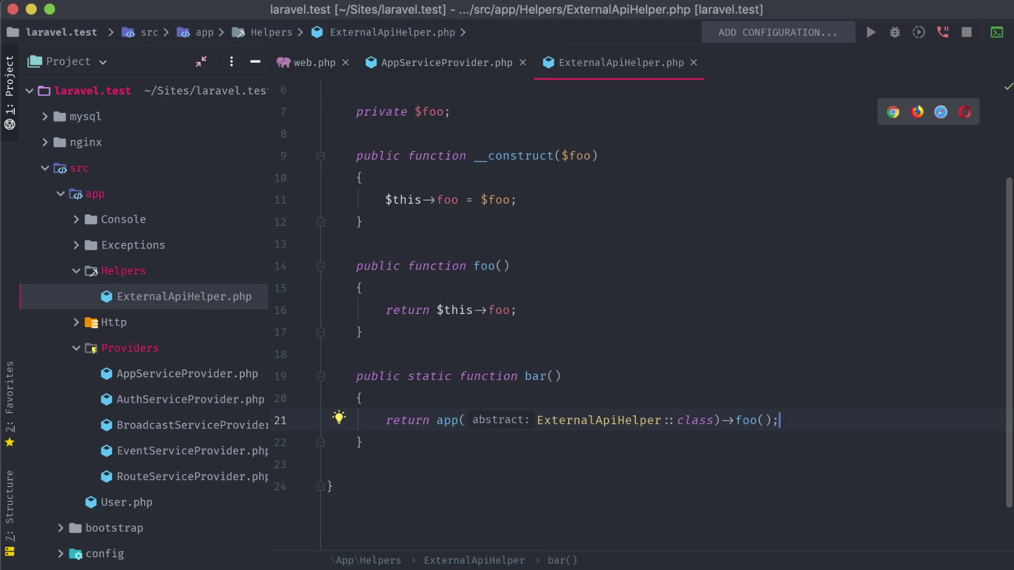
key(Down)
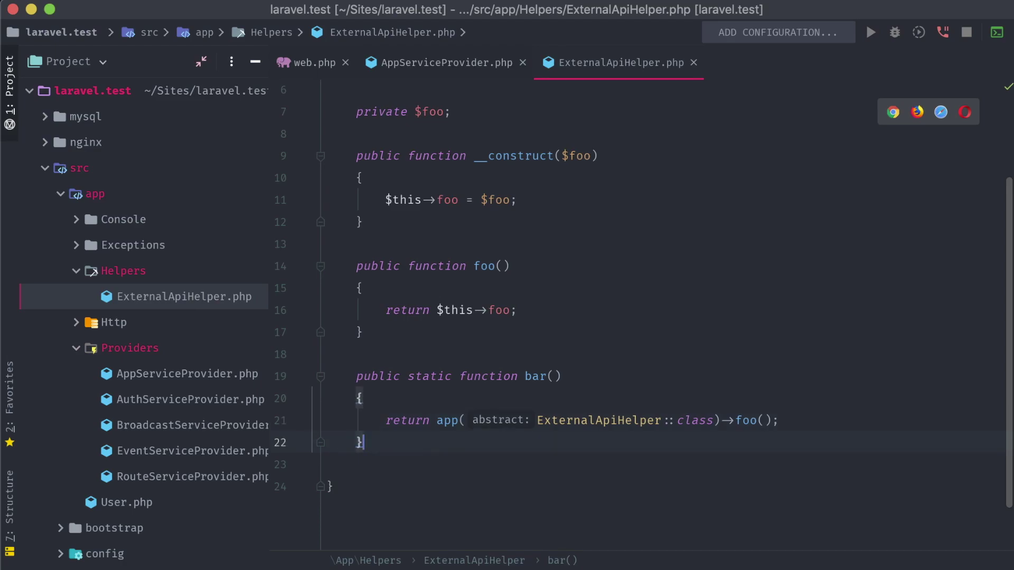
key(Return)
key(Return)
text(public )
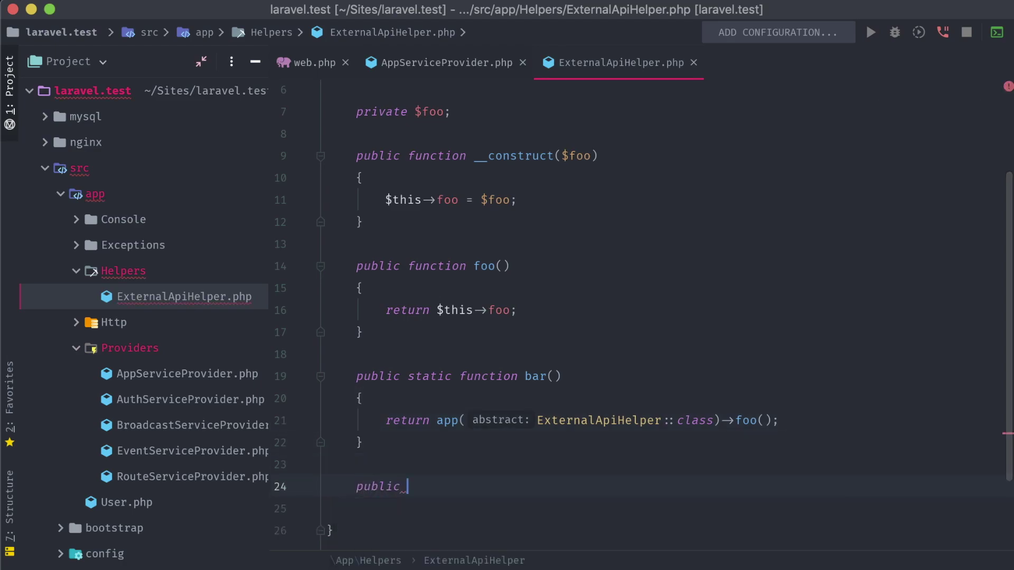
text(static function set)
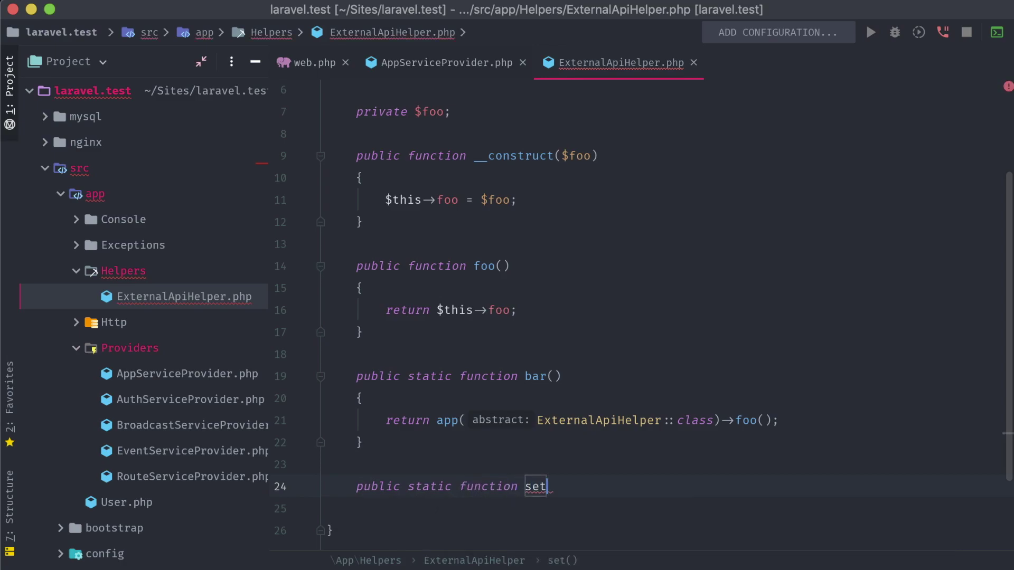
text(Foo($foo))
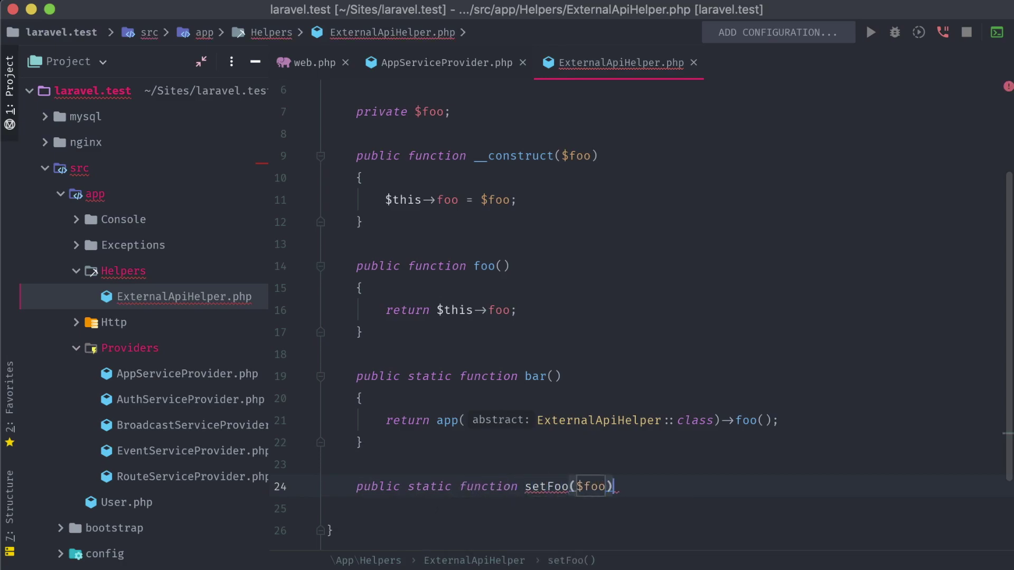
key(Return)
text({)
key(Return)
text($)
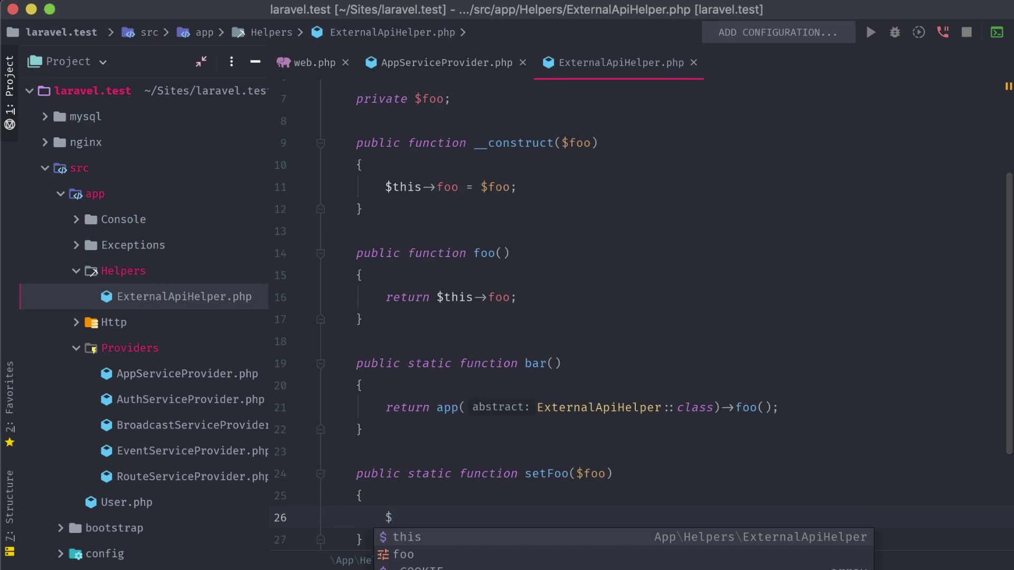
text(externalApi )
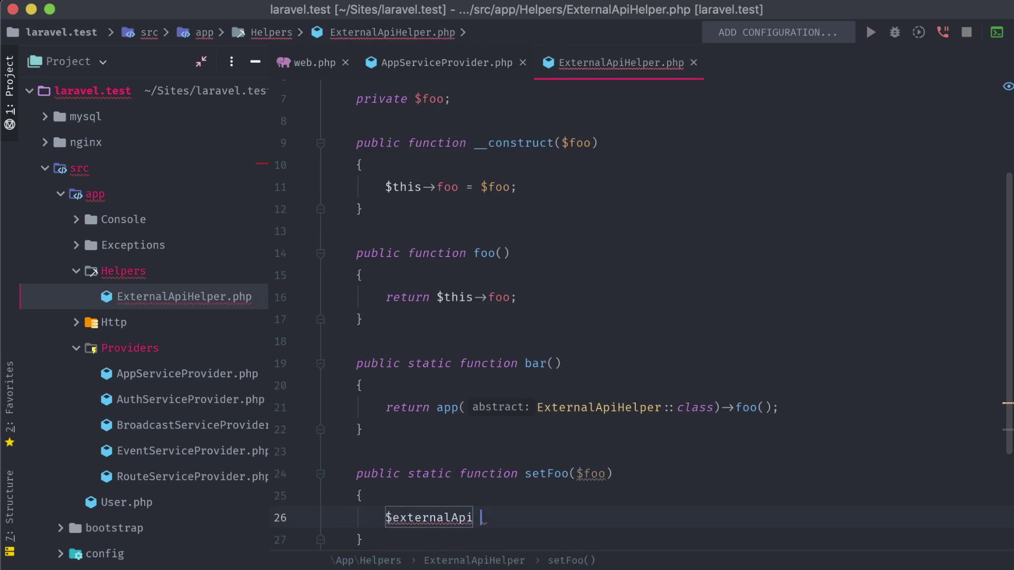
text(= app(Externa)
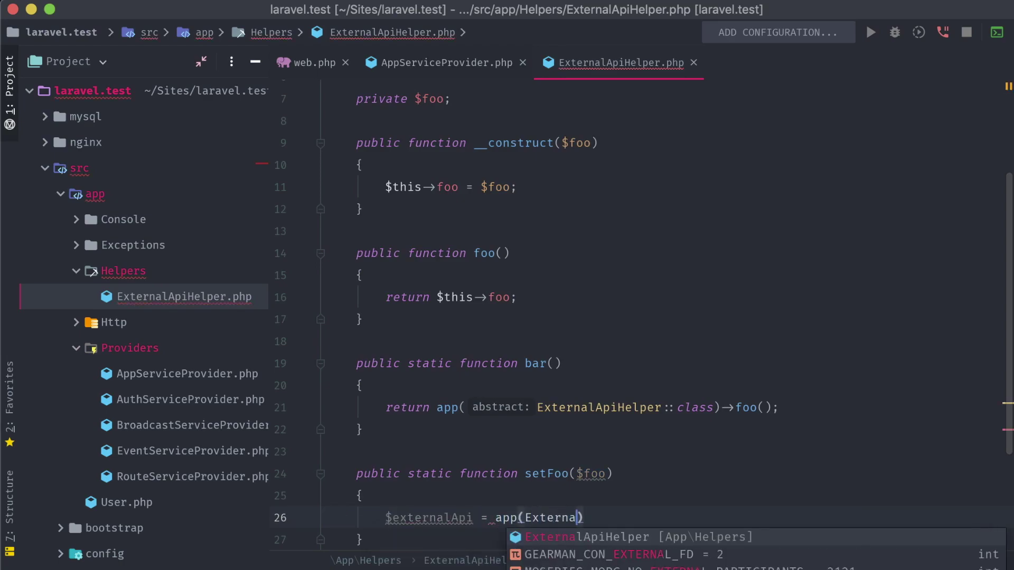
key(Return)
text(::c)
key(Return)
text(;)
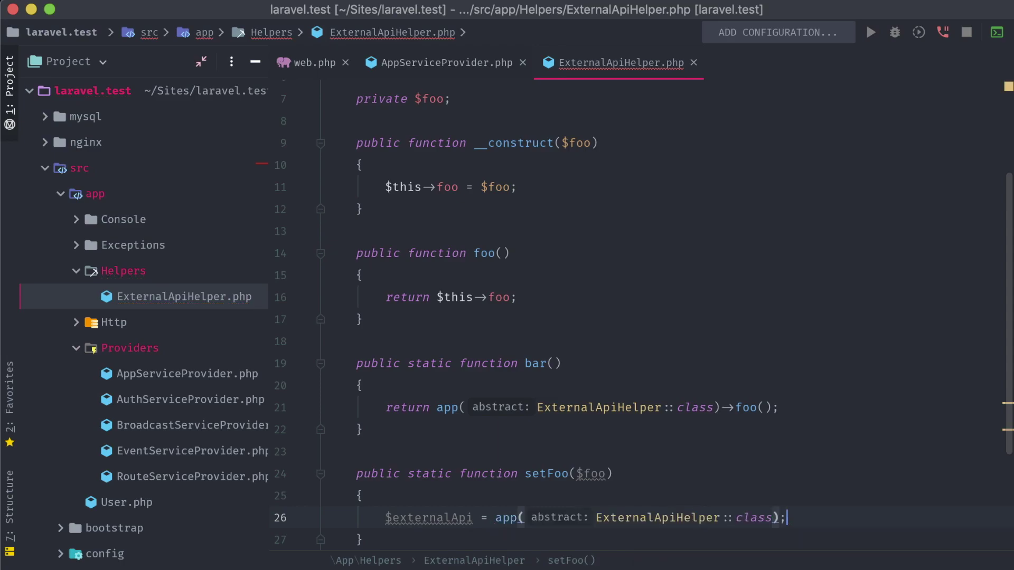
key(Return)
text($e)
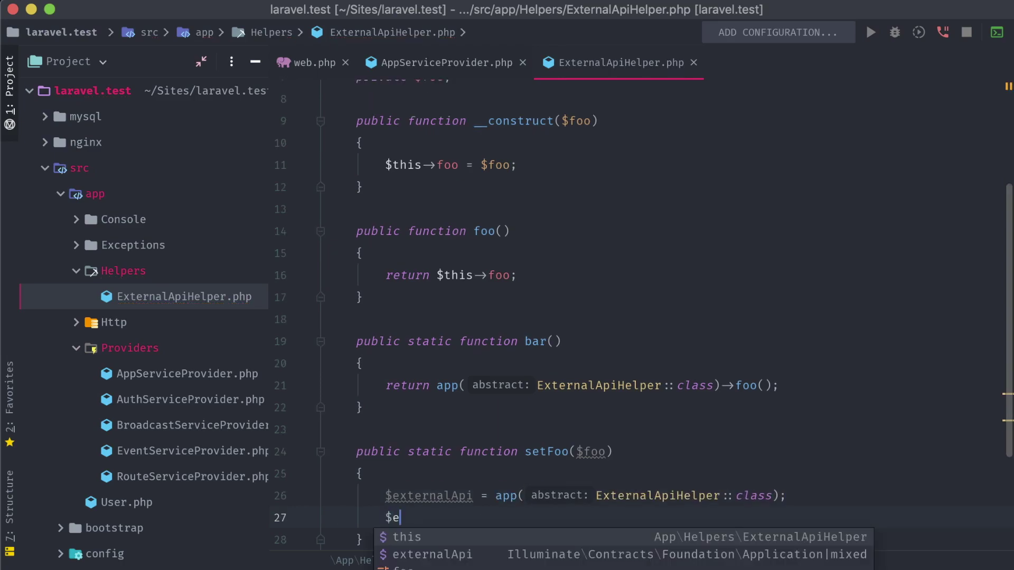
text(xternal)
key(Return)
text(->)
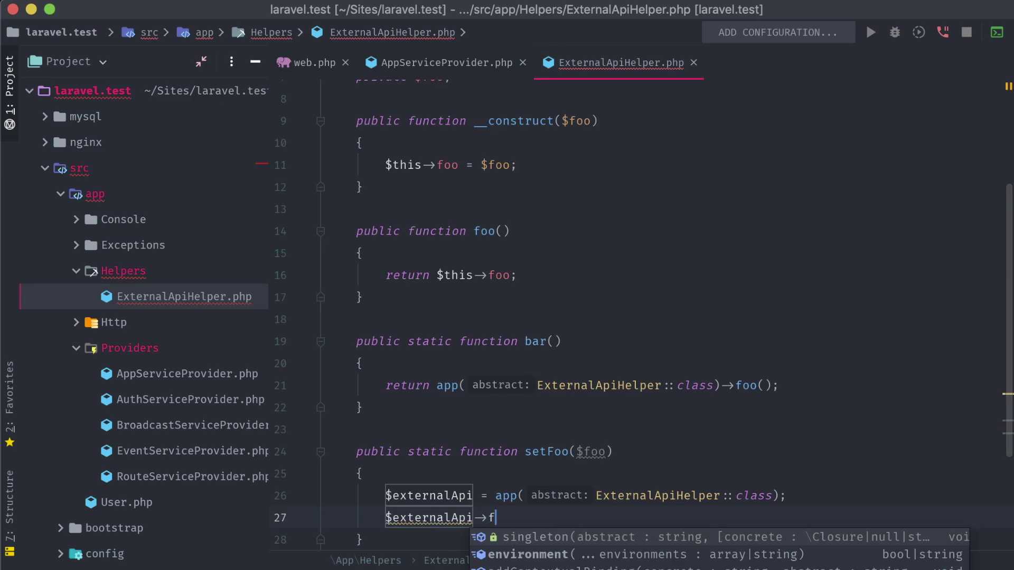
text(foo =)
scroll(642, 314, down, 1)
text( $foo;)
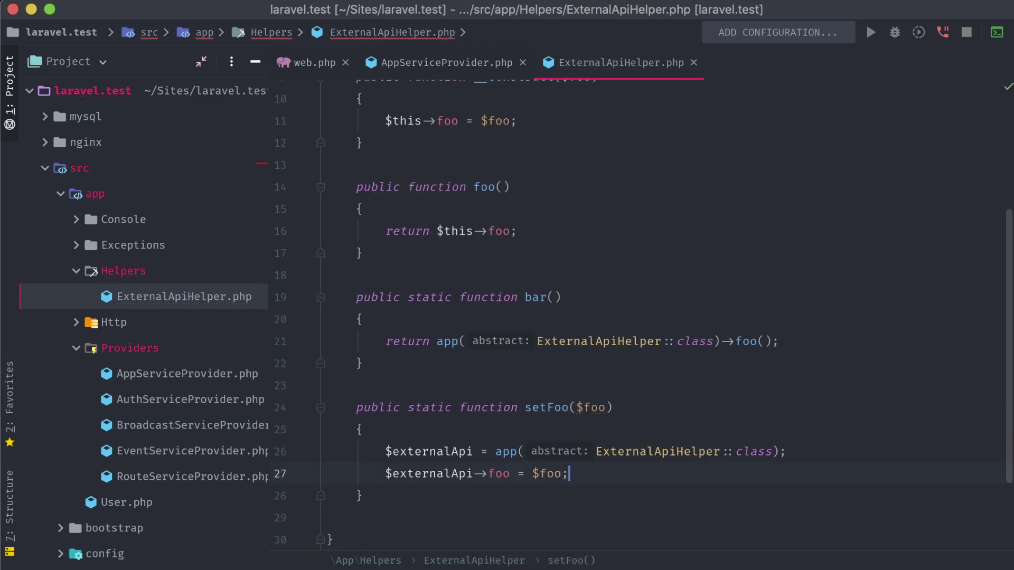
key(Return)
key(Return)
text(return $e)
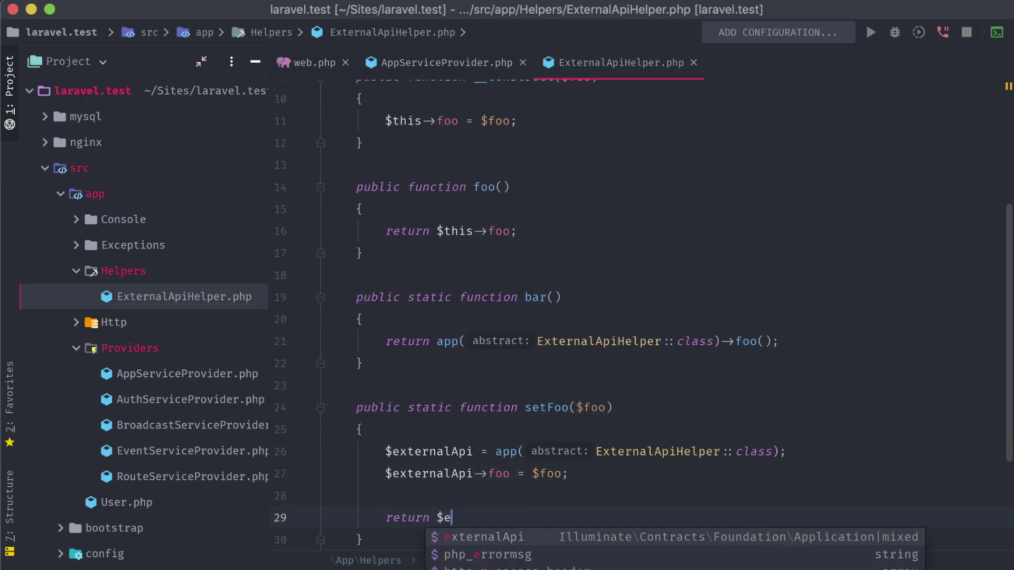
text(xternalApi;)
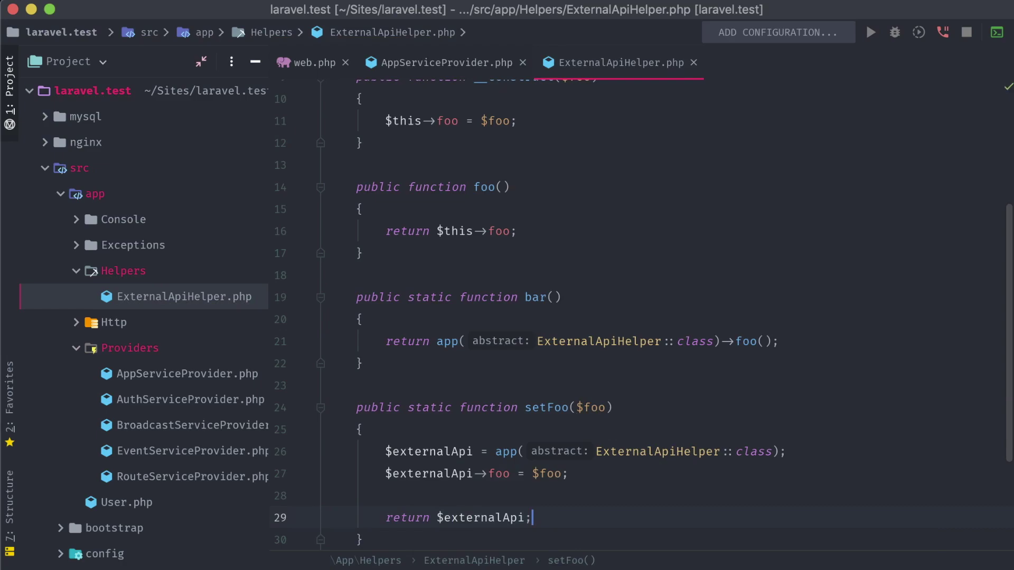
key(ctrl+Tab)
Step: Replace the route's return with setFoo('Hello, foo!') and return $externalApi->foo();
key(alt+Up)
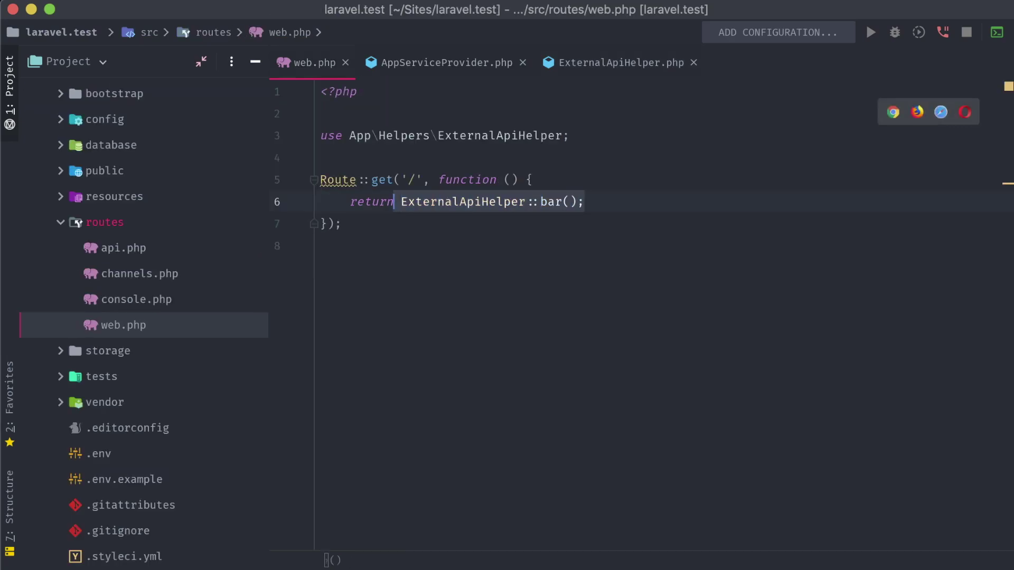
key(alt+Up)
key(BackSpace)
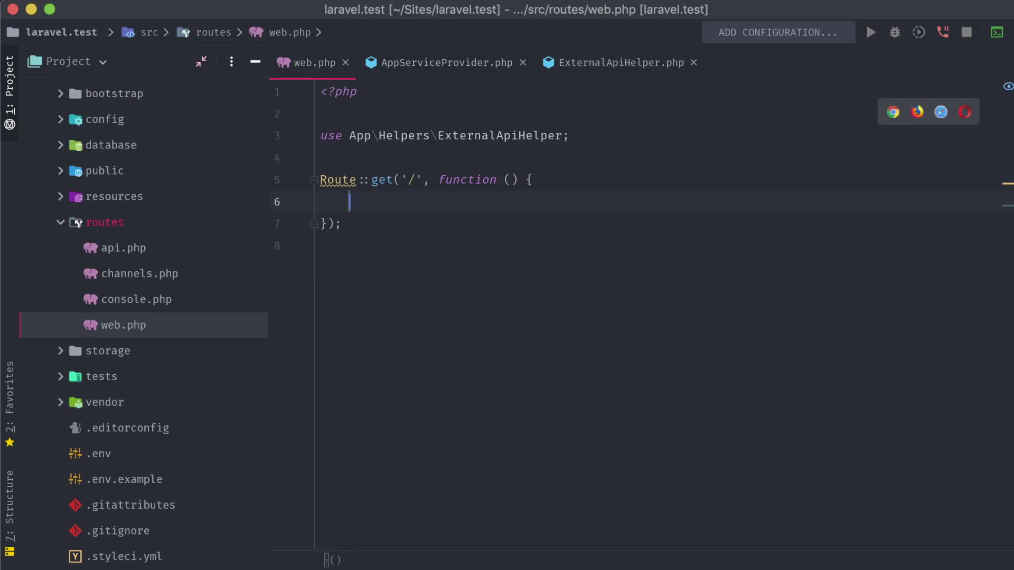
text($e)
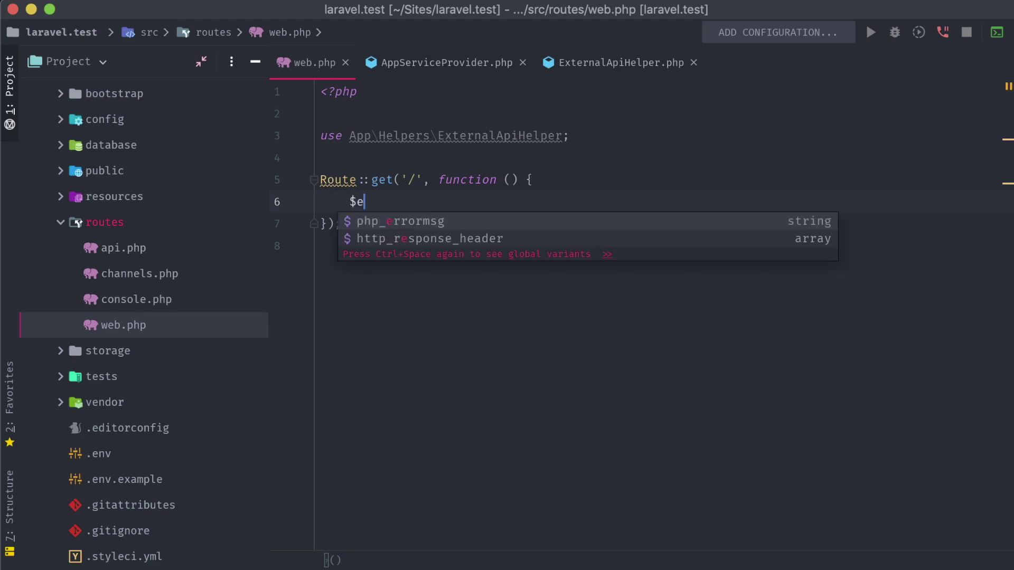
text(xternalApi = Ex)
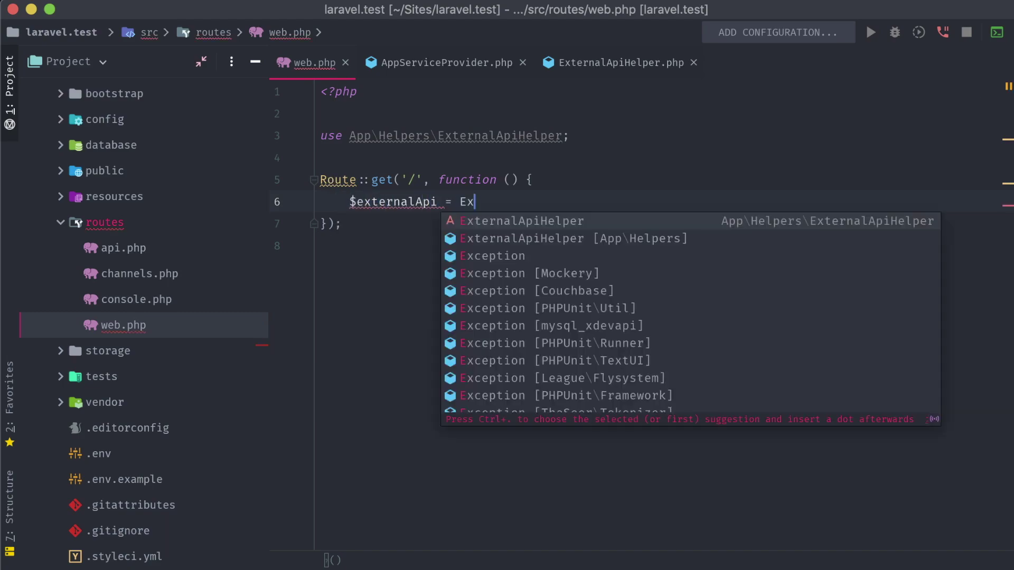
text(ternalApiHelper::set)
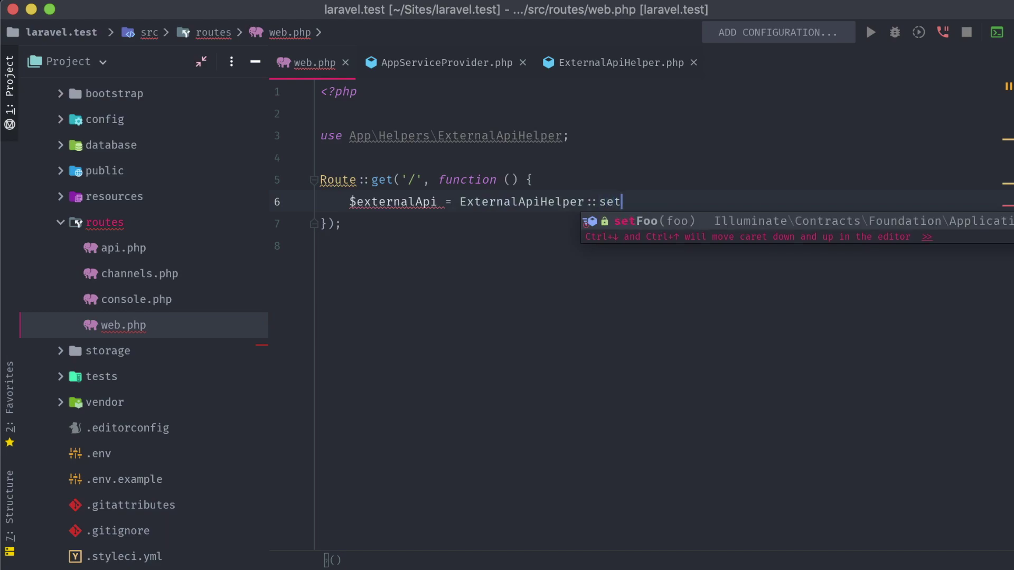
text(Foo)
key(Return)
text('He)
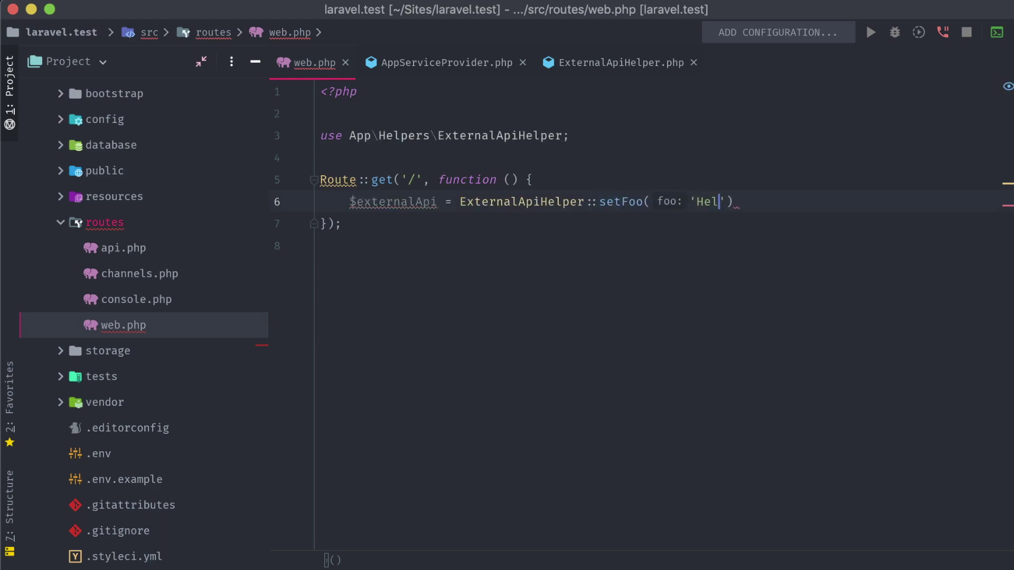
text(llo, foo)
text(!');)
key(Return)
key(Return)
text(return )
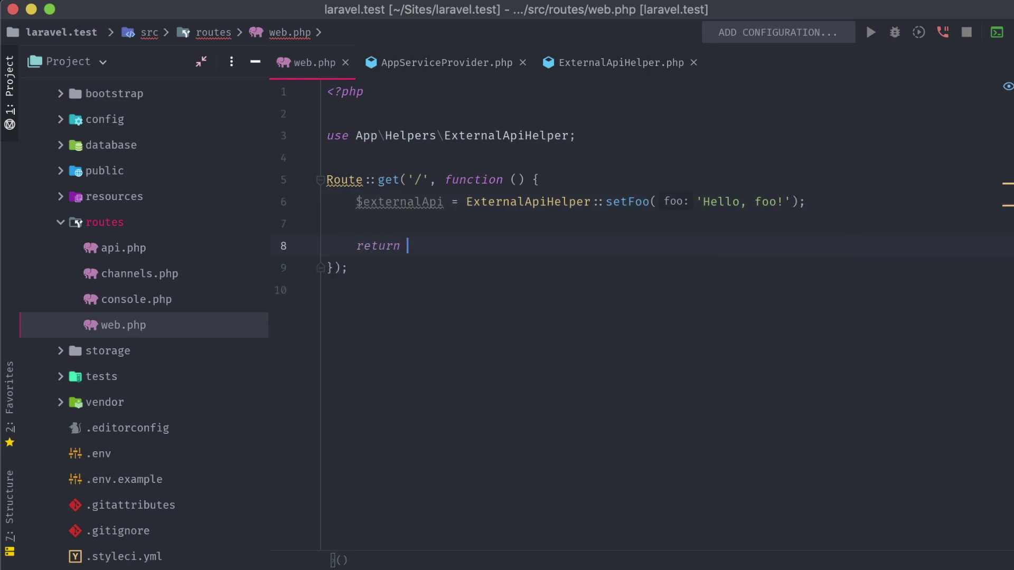
text($ext)
key(Return)
text(->foo)
key(Return)
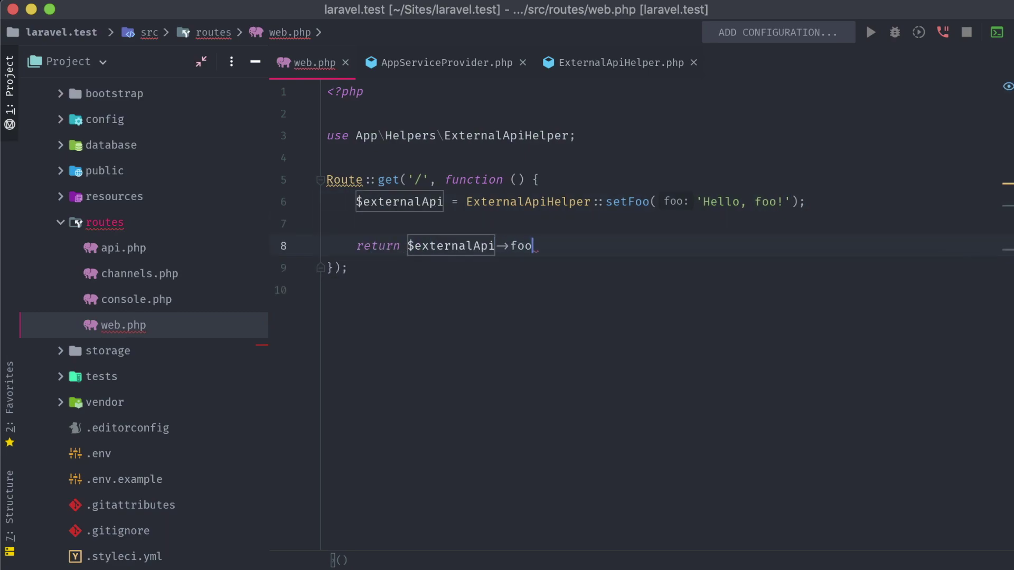
text(;)
Step: Reload localhost:8088 in Chrome to confirm it shows 'Hello, foo!'
key(super+Tab)
key(super+Tab)
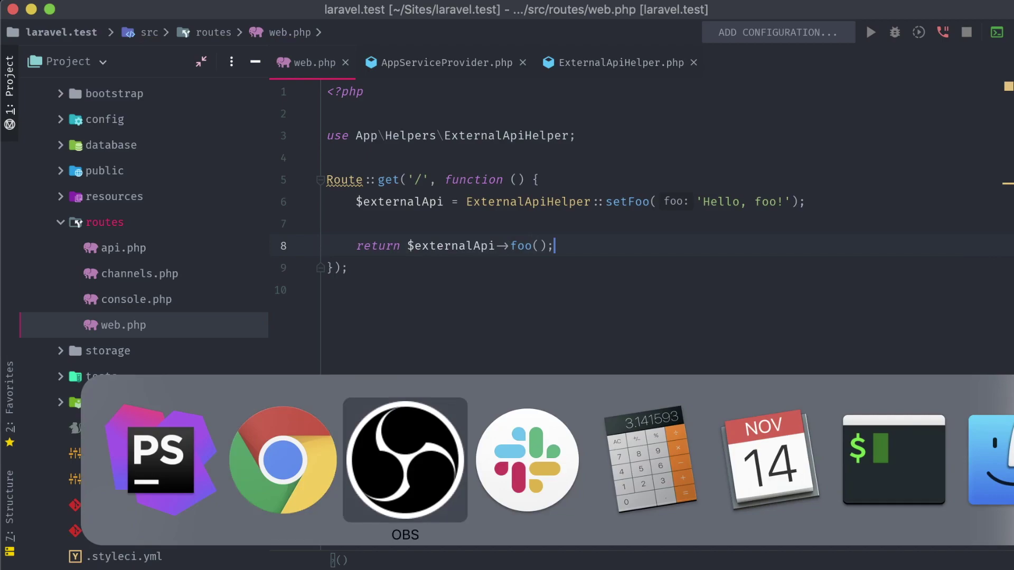
key(super+shift+Tab)
key(super+r)
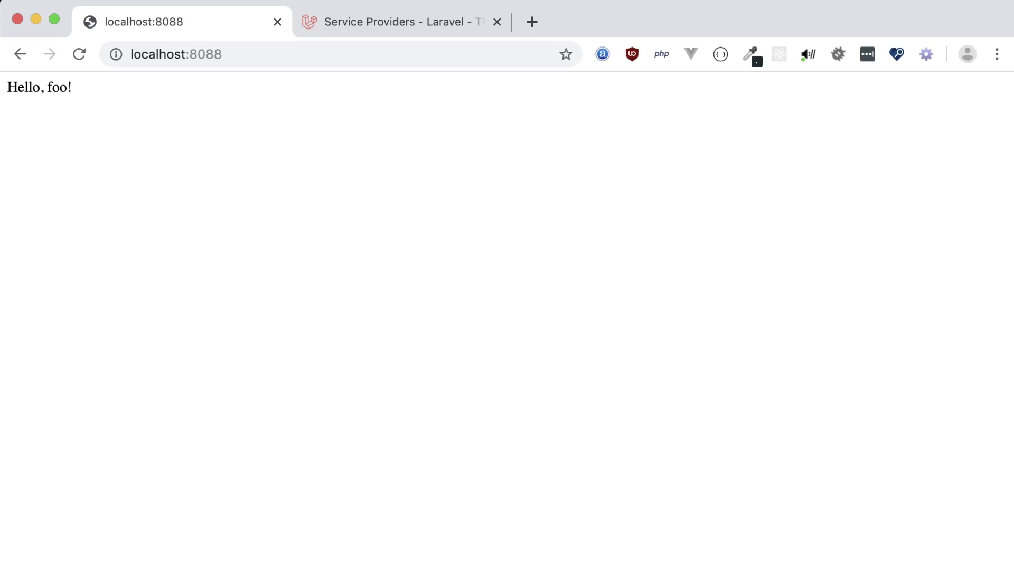
key(super+Tab)
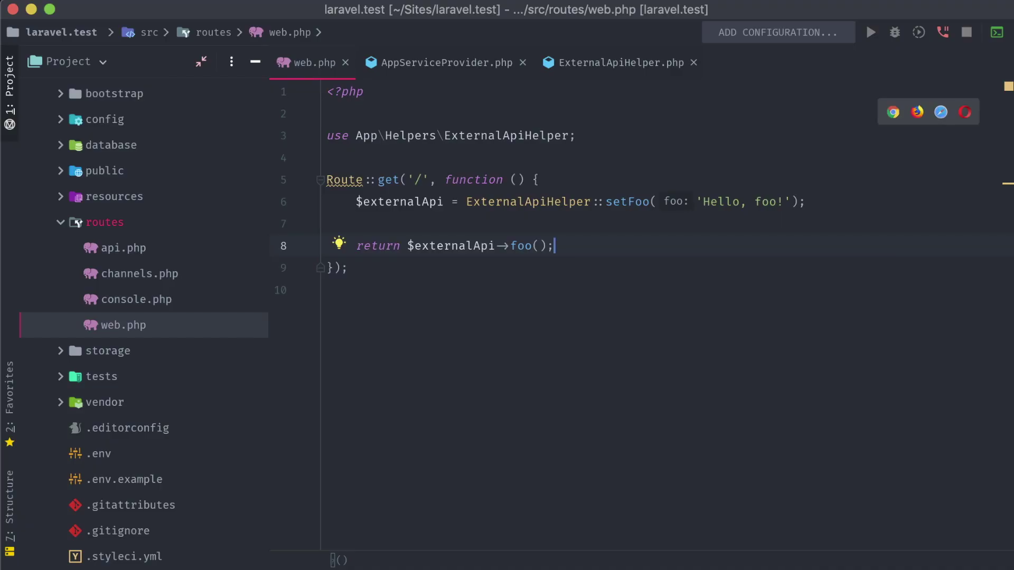
Step: Replace the return line with $externalApiAgain = ExternalApiHelper::setFoo('Hello, foo again!');
key(shift+Home)
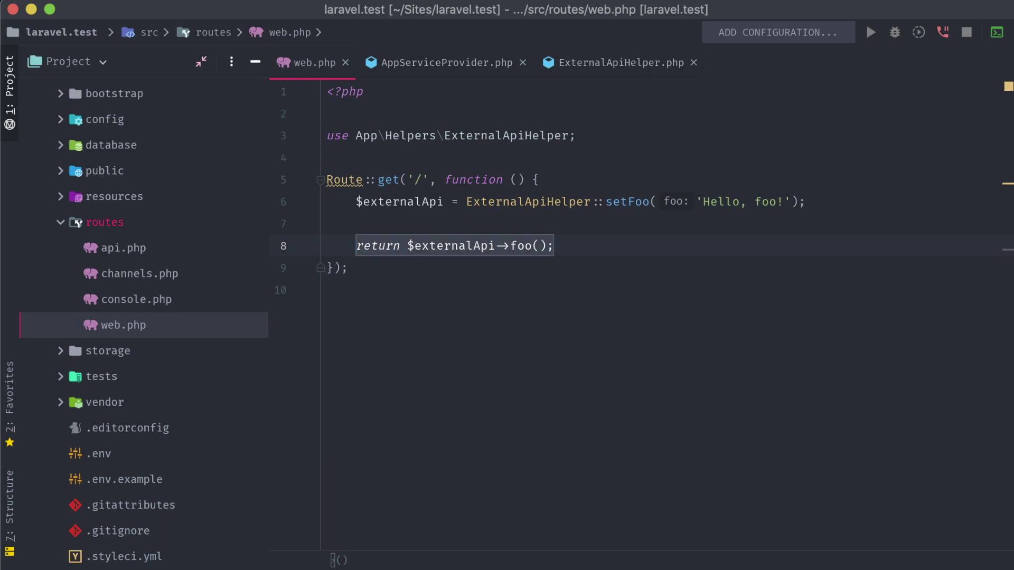
key(BackSpace)
key(BackSpace)
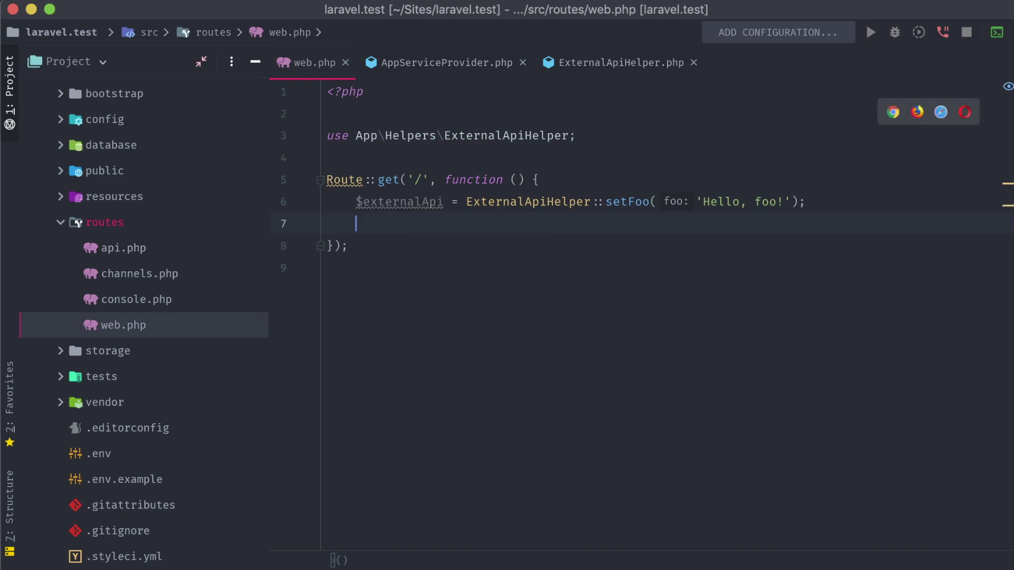
text($)
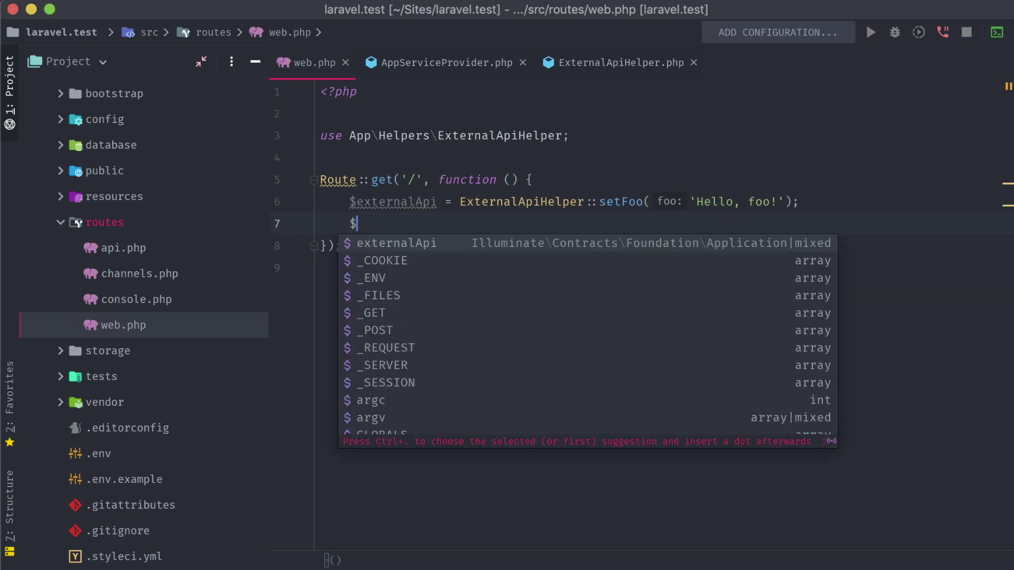
text(externalA)
key(Return)
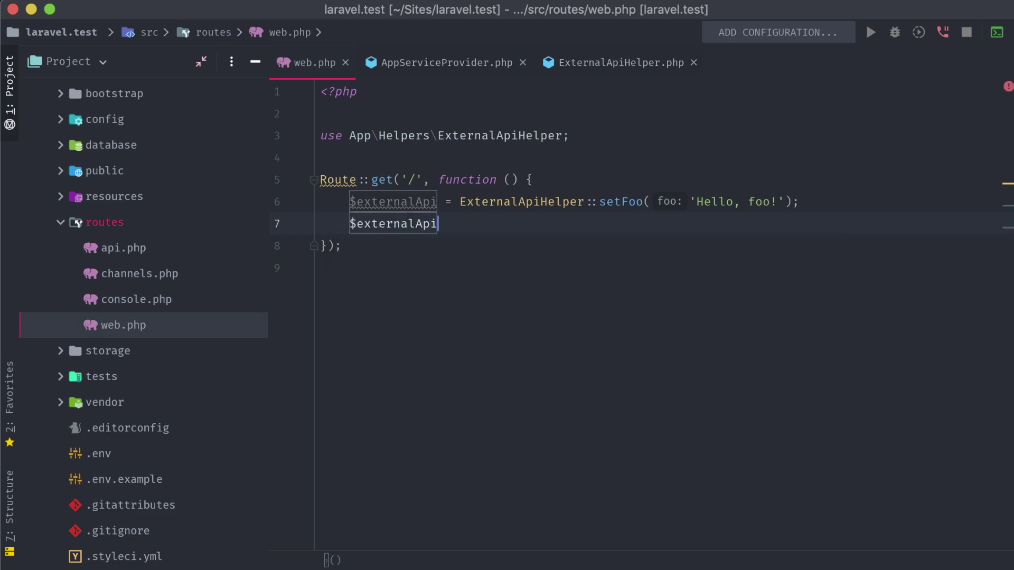
text(Again = )
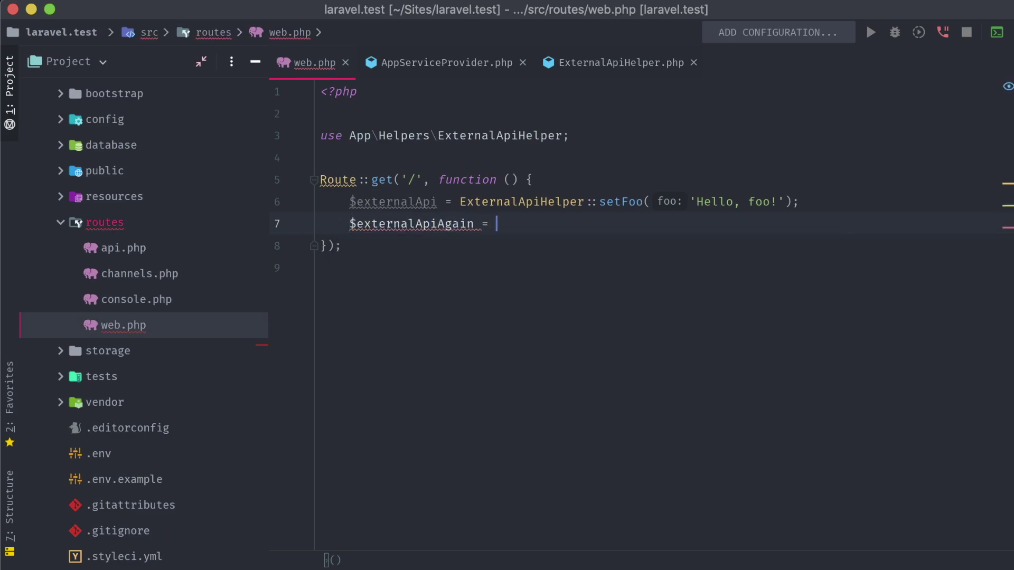
text(Exte)
key(Return)
text(::set)
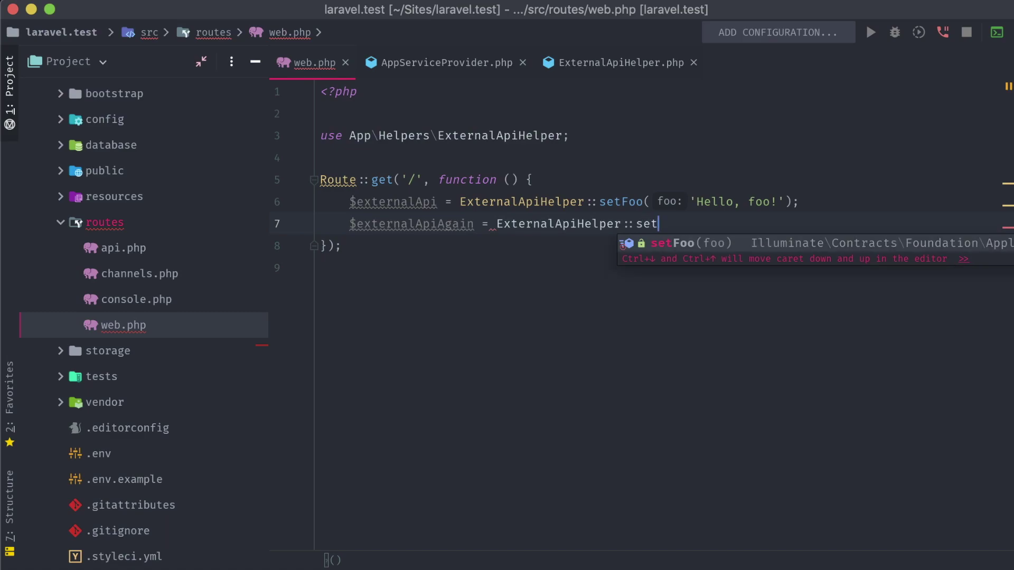
key(Return)
text('H)
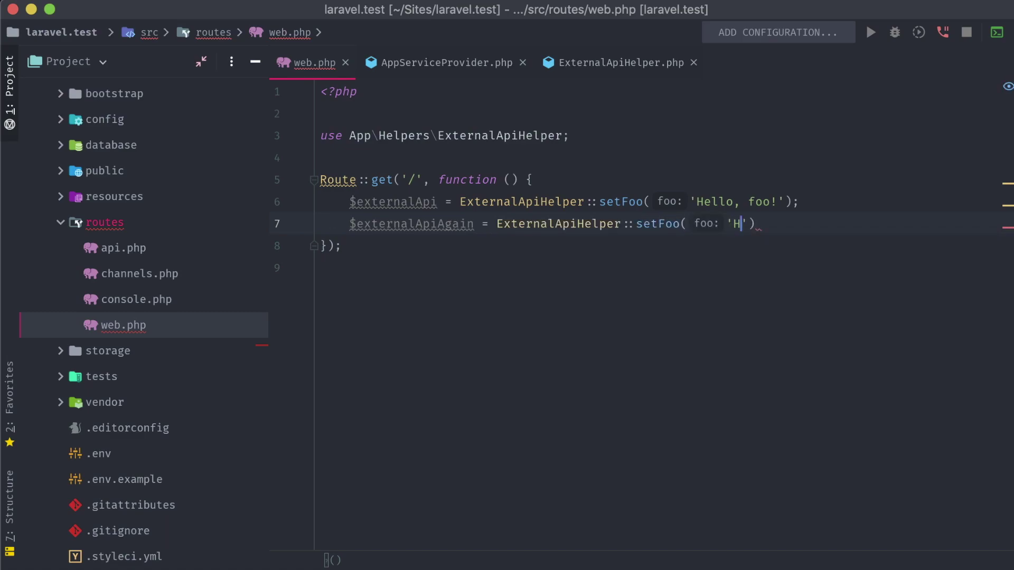
text(ello, foo again!)
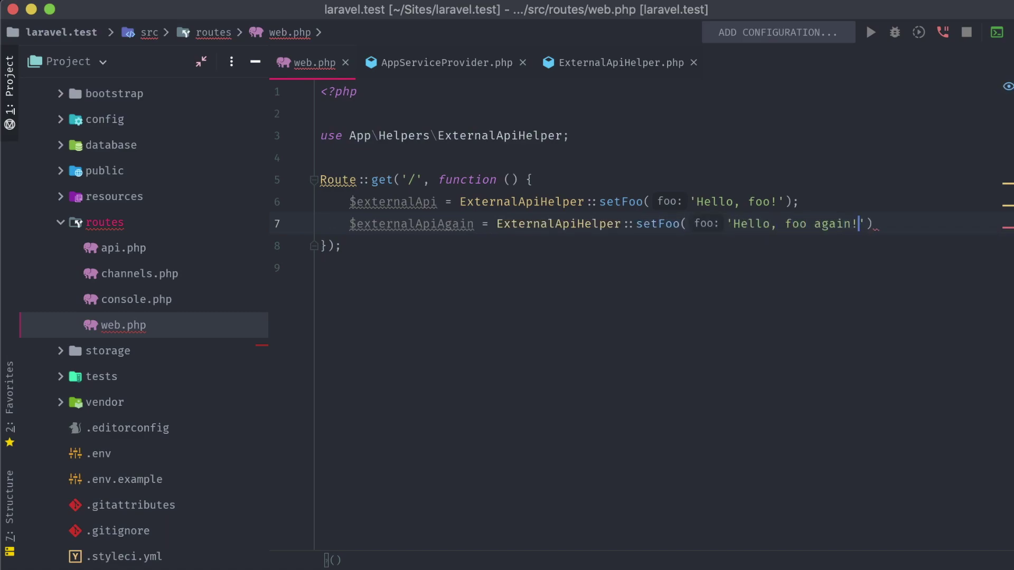
key(End)
text(;)
Step: Return $externalApi->foo() . ' - ' . $externalApiAgain->foo() from the route
key(Return)
key(Return)
text(ret)
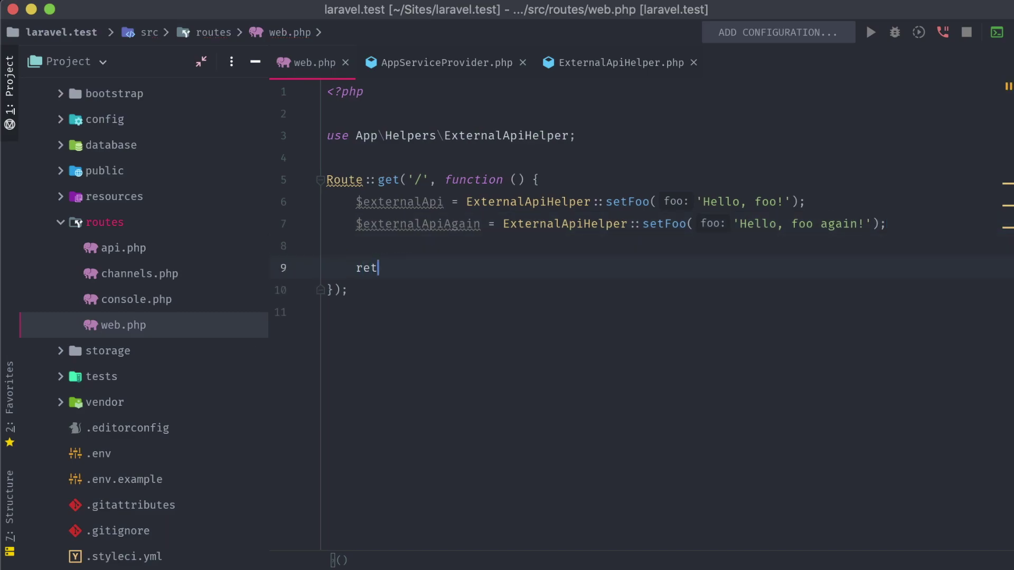
text(urn $e)
key(Return)
text(-)
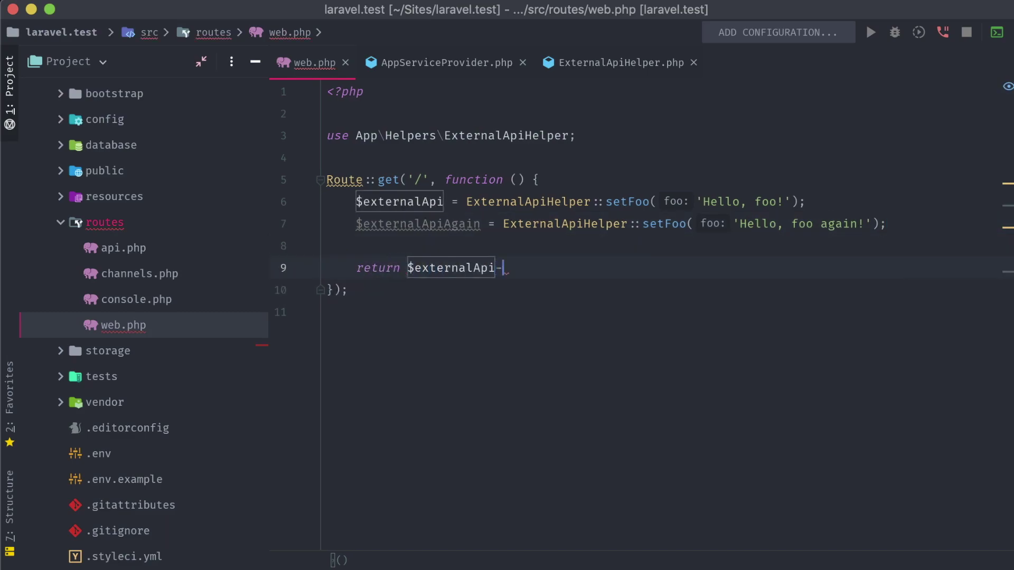
text(>foo(). )
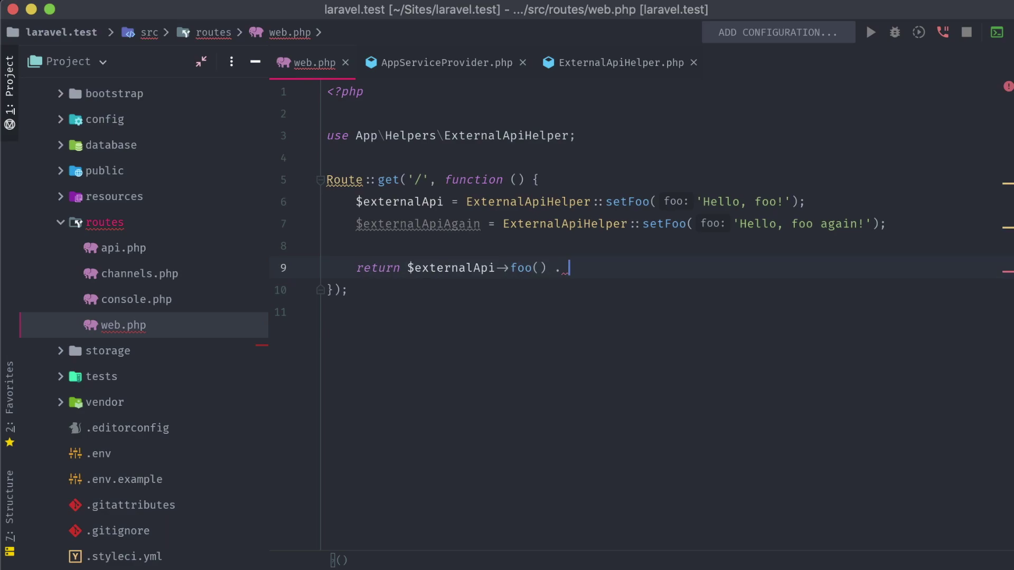
text(' =)
text( ' - ' .)
text( $externalApiA)
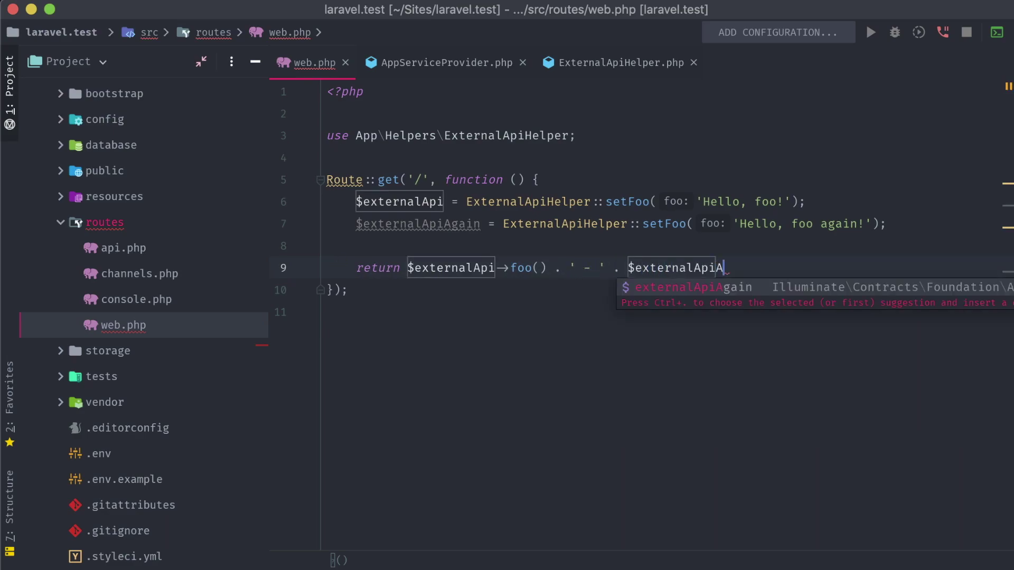
key(Return)
text(->)
key(Return)
text(;)
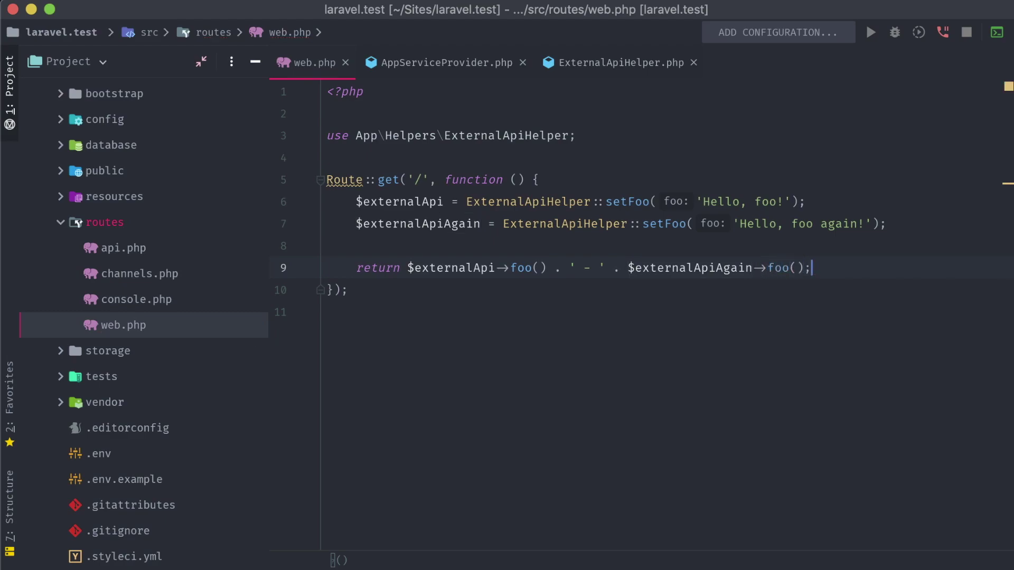
Step: Reload Chrome and highlight both greetings, 'Hello, foo!' and 'Hello, foo again!'
key(super+Tab)
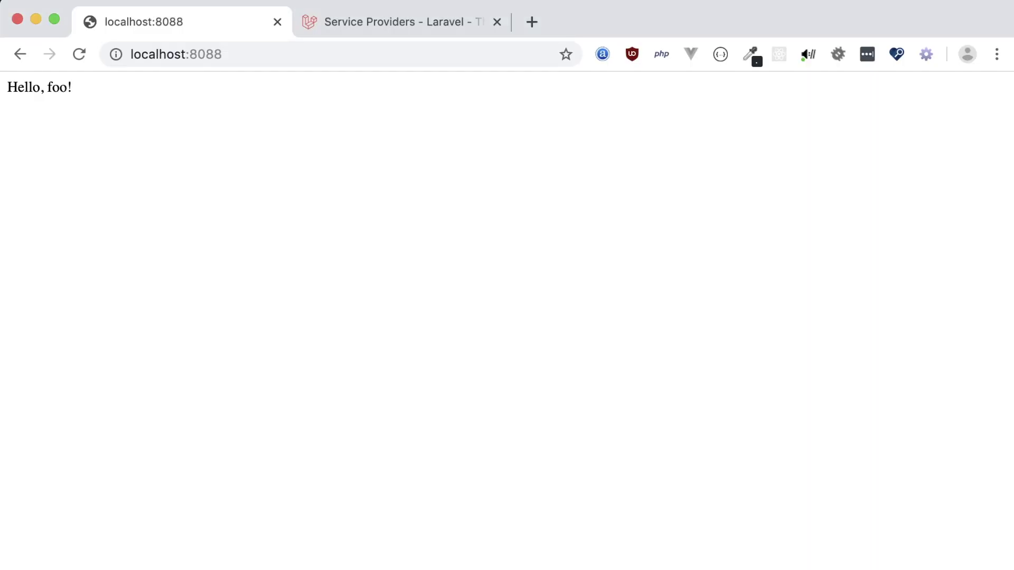
key(super+r)
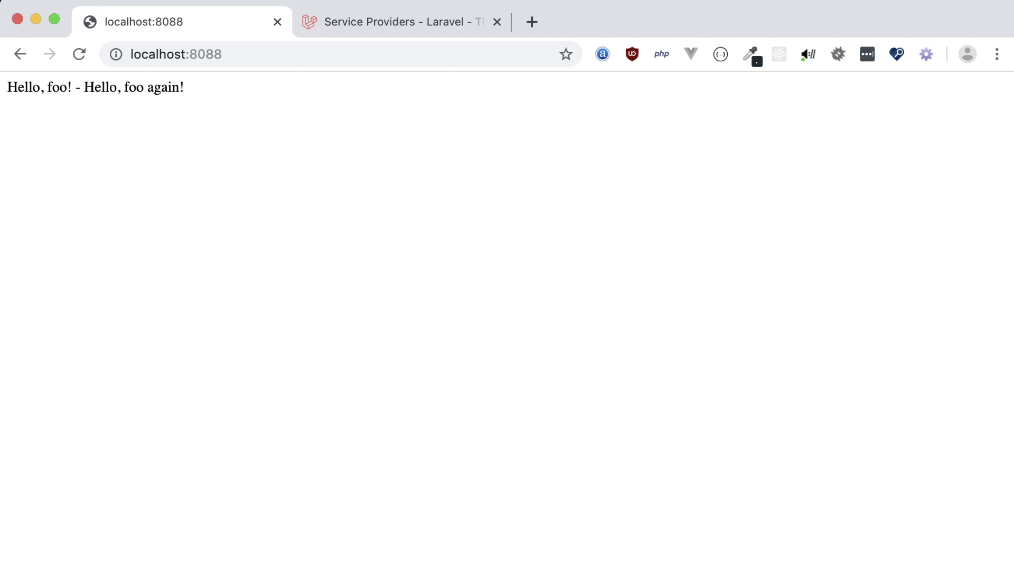
drag(7, 87, 72, 87)
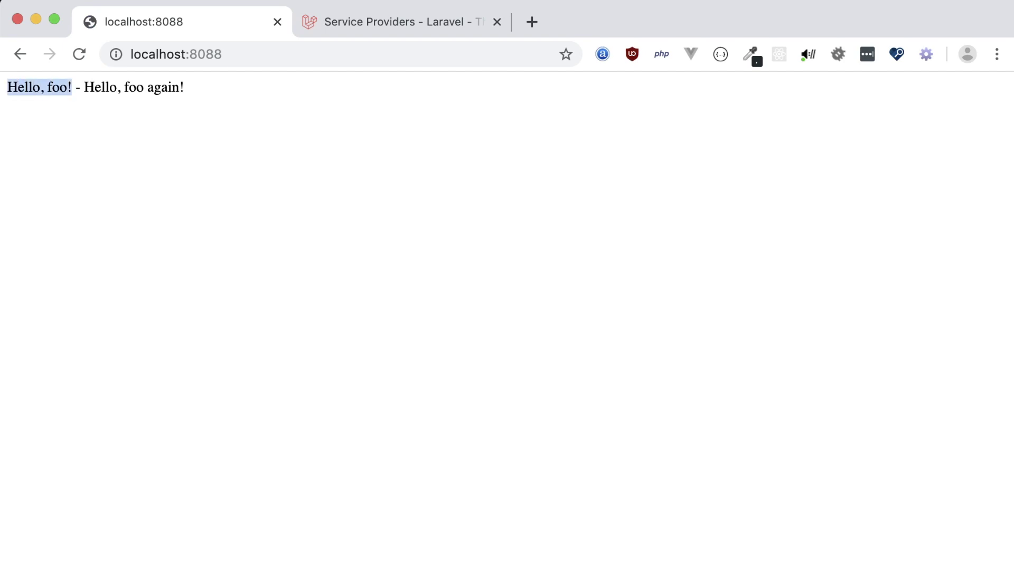
click(72, 87)
drag(183, 87, 85, 87)
click(85, 87)
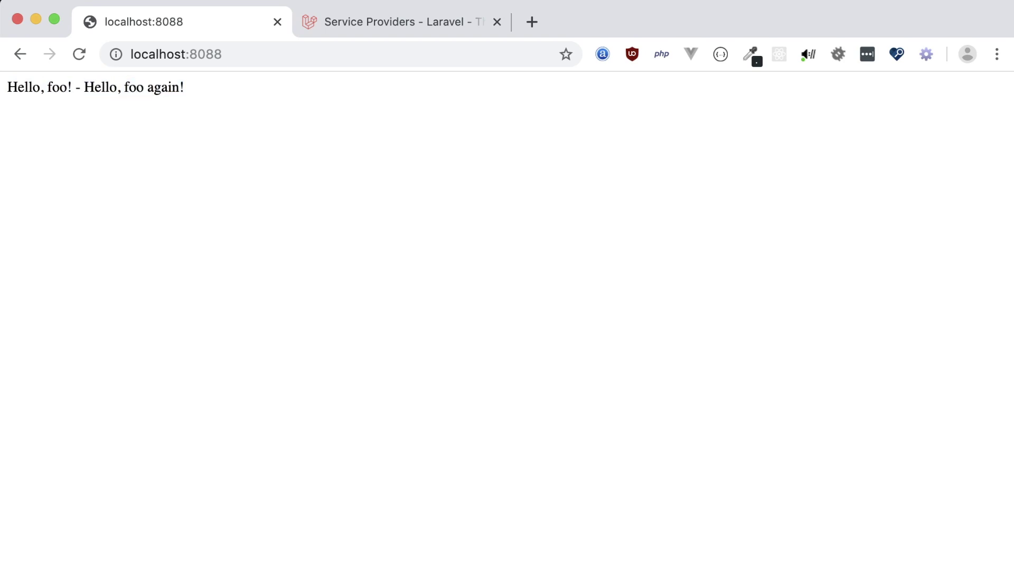
key(super+Tab)
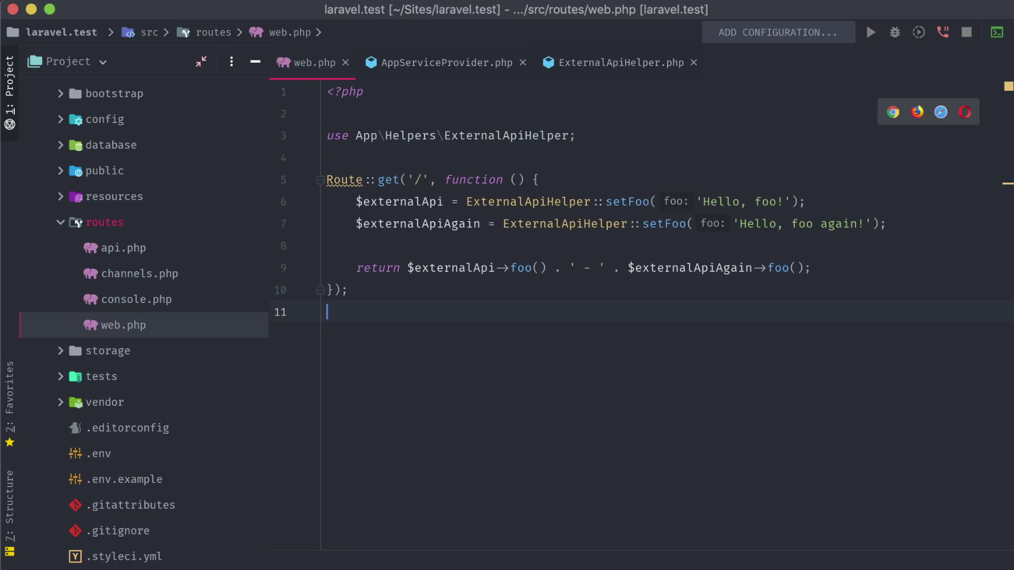
Step: In AppServiceProvider, change $this->app->bind to $this->app->singleton
key(ctrl+Tab)
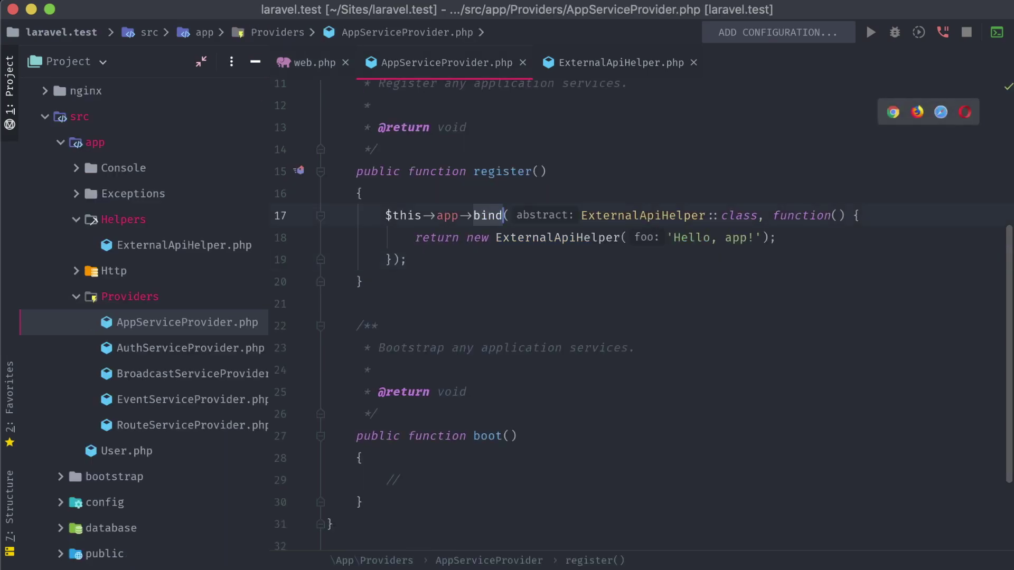
key(BackSpace)
key(BackSpace)
key(BackSpace)
text(singleton)
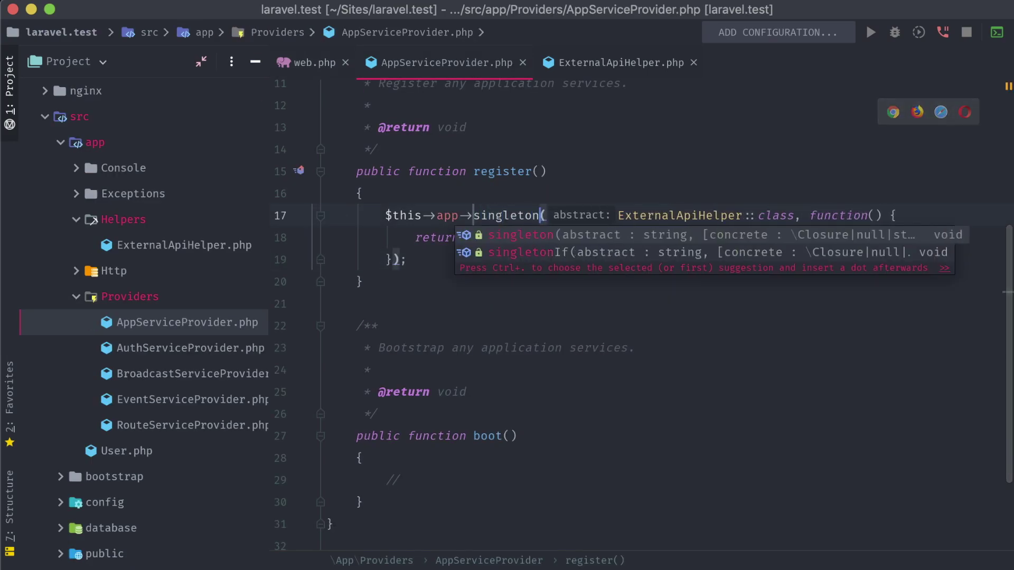
key(Escape)
key(Up)
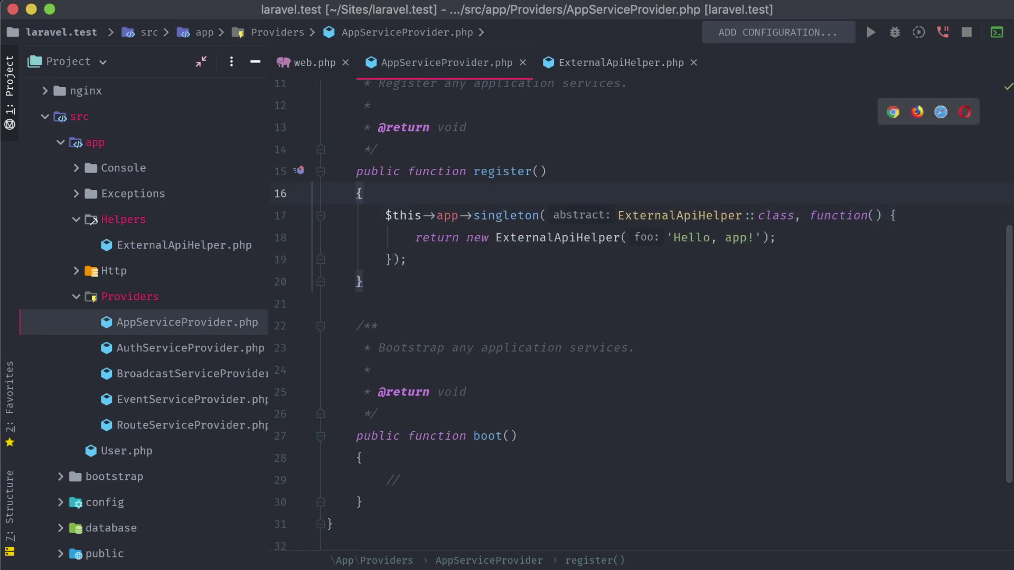
Step: Reload localhost:8088 and highlight both 'Hello, foo again!' outputs from the singleton
key(alt+Tab)
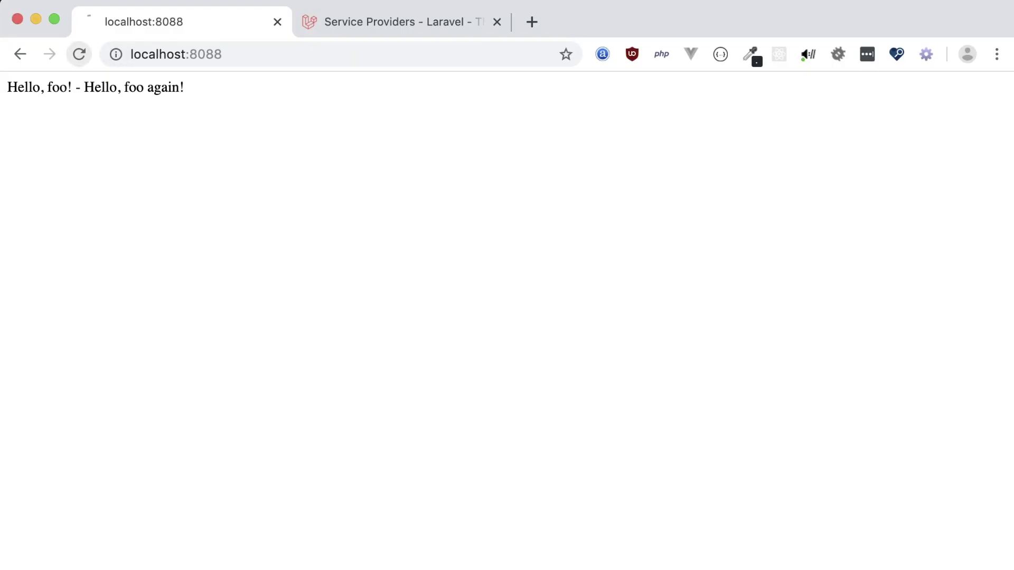
key(ctrl+r)
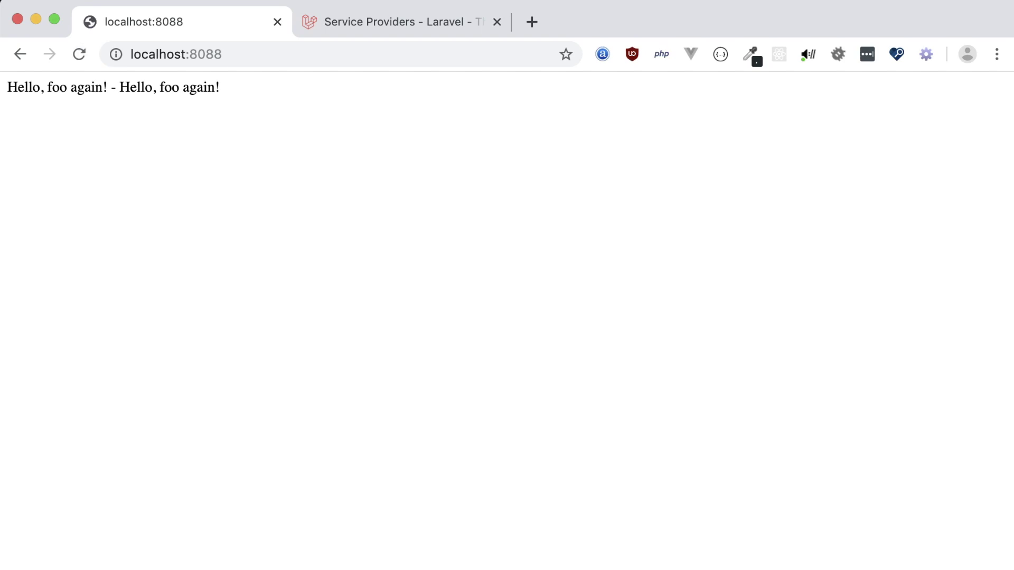
drag(109, 87, 7, 87)
drag(219, 88, 116, 87)
key(super+Tab)
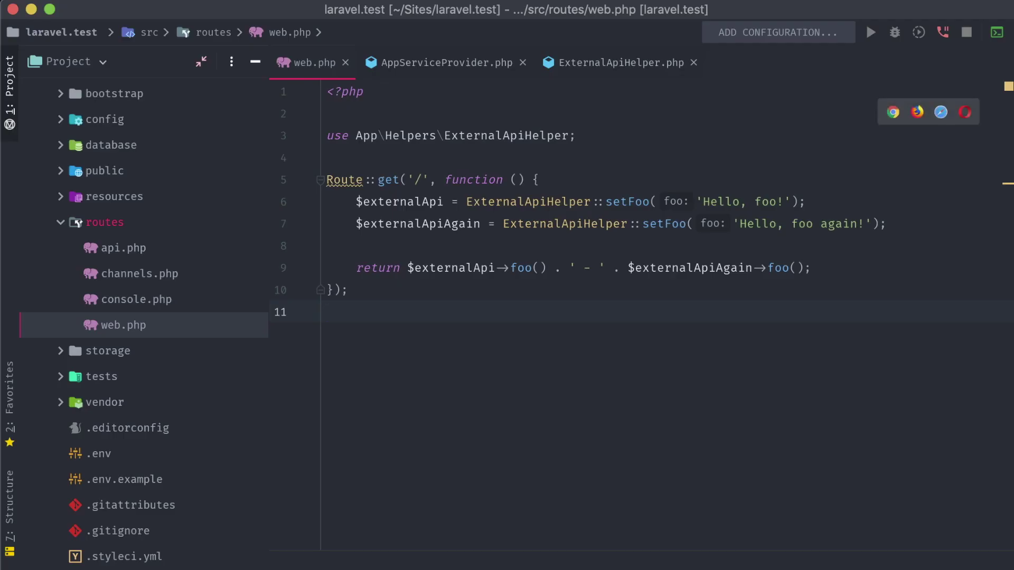
Step: Delete route body lines 6–9 in web.php
key(alt+Left)
key(alt+Left)
key(alt+Left)
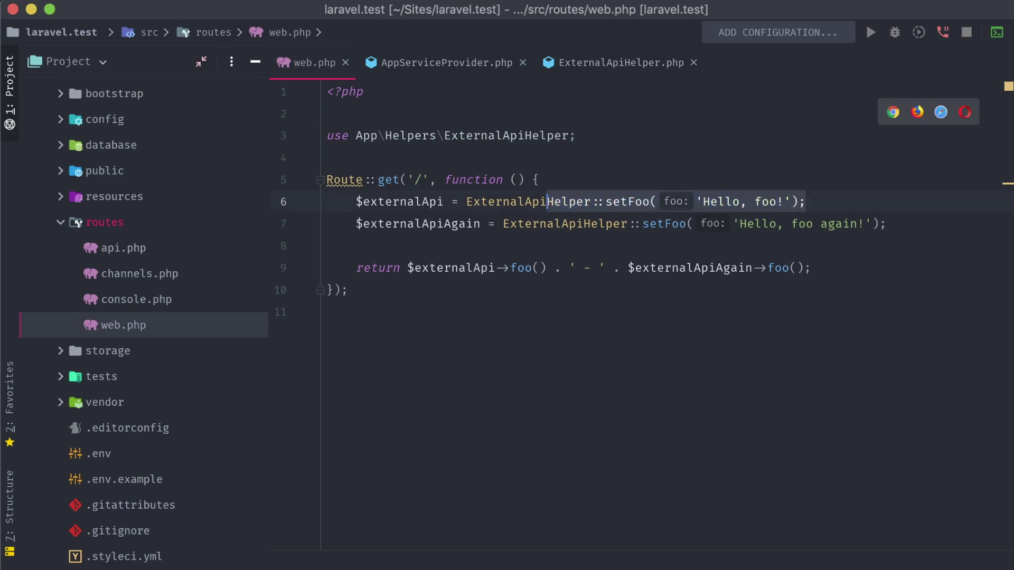
key(alt+Left)
key(alt+Left)
key(Down)
key(Down)
key(Down)
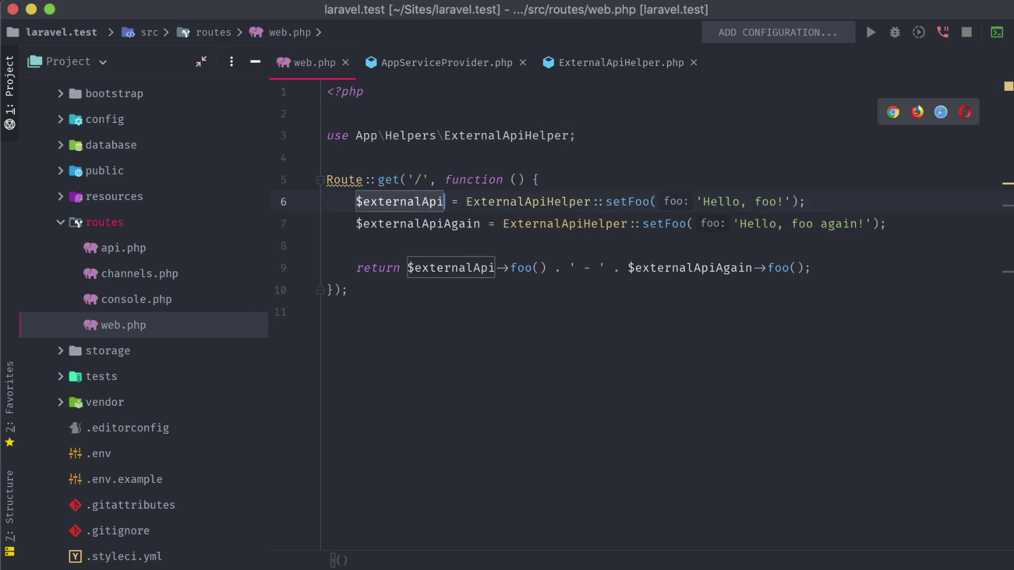
key(alt+Right)
key(alt+Right)
key(alt+Right)
key(alt+Right)
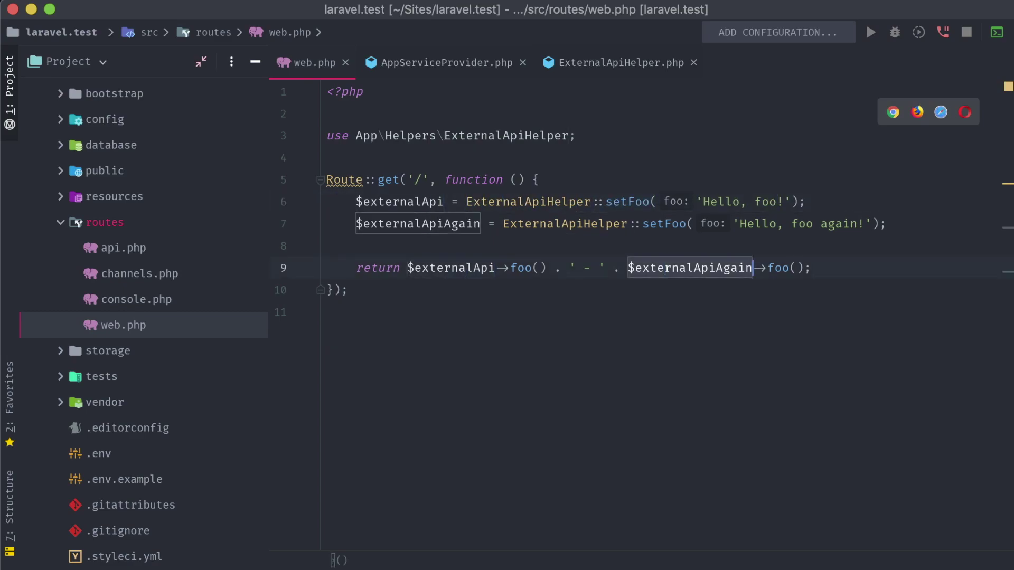
key(Down)
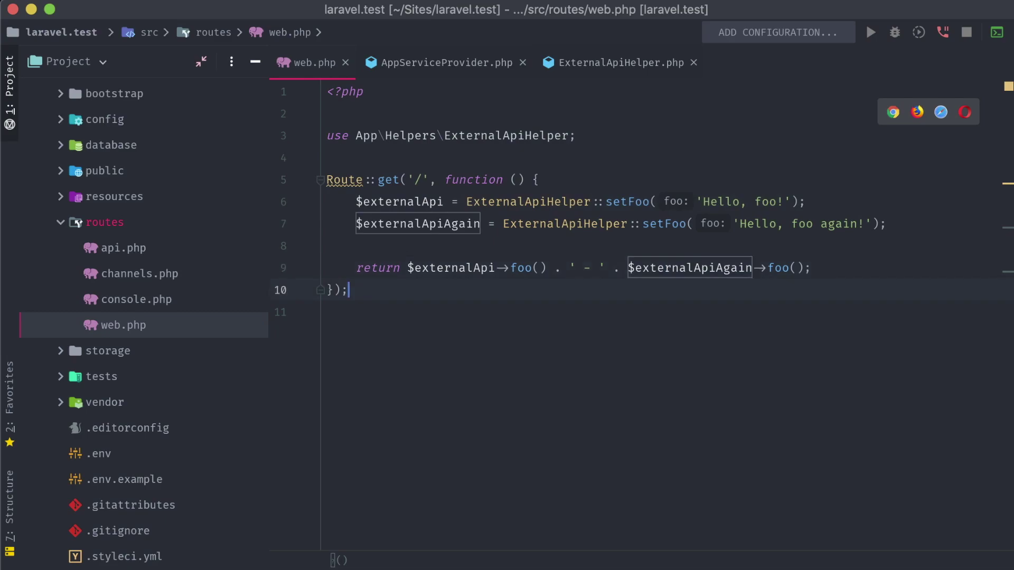
key(Down)
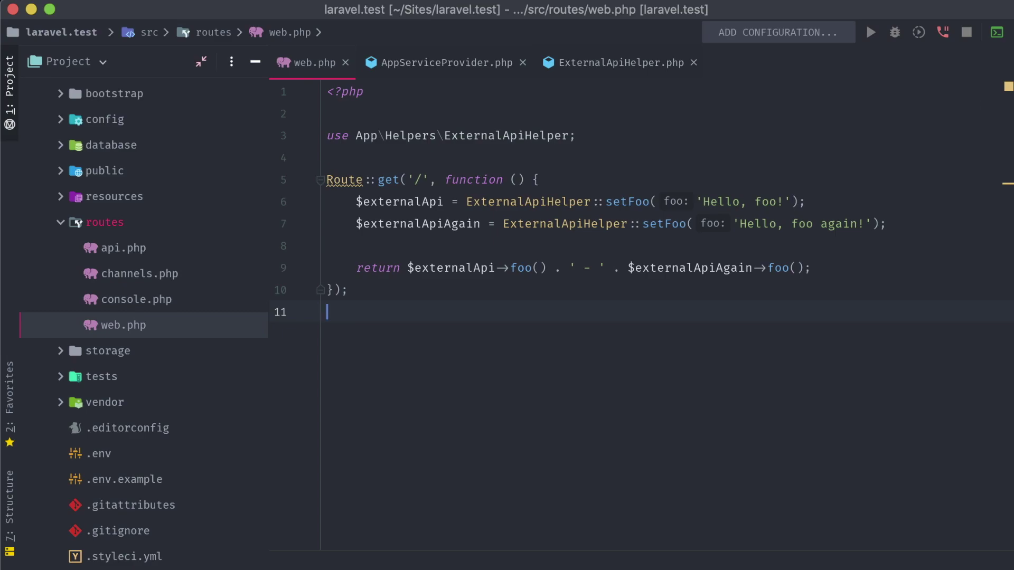
key(super+Tab)
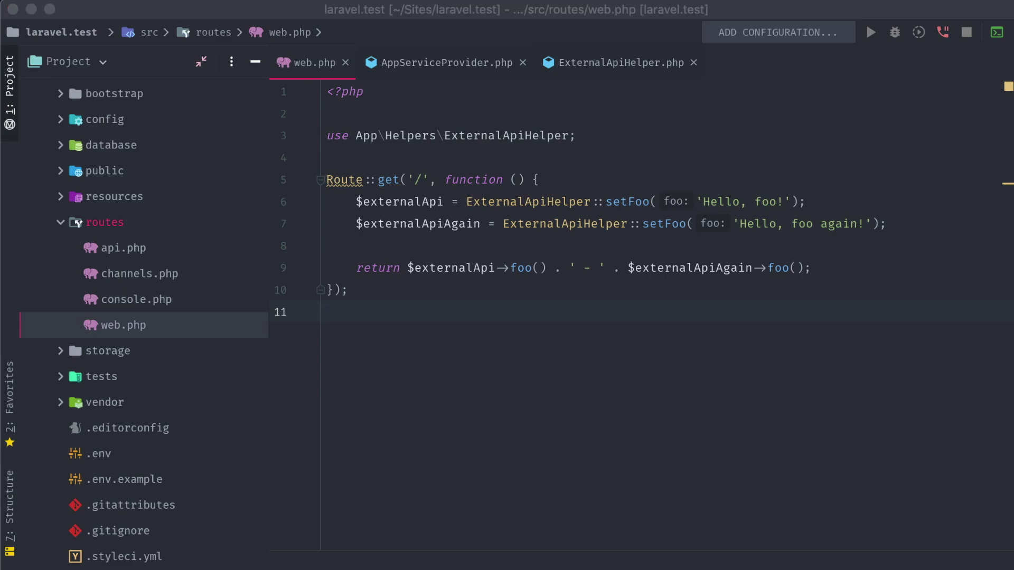
click(813, 269)
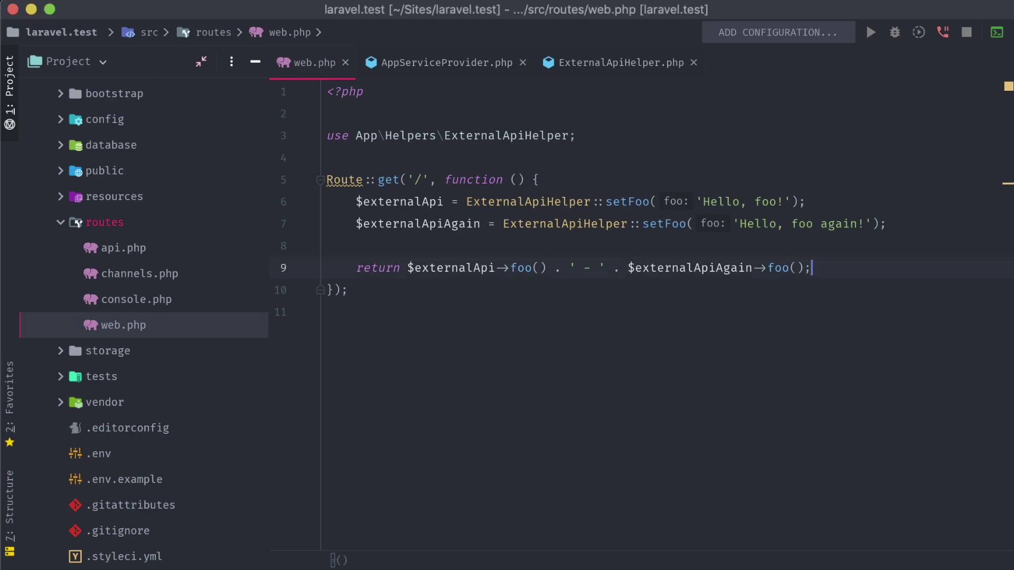
key(shift+Up)
key(shift+Up)
key(shift+Up)
key(shift+Home)
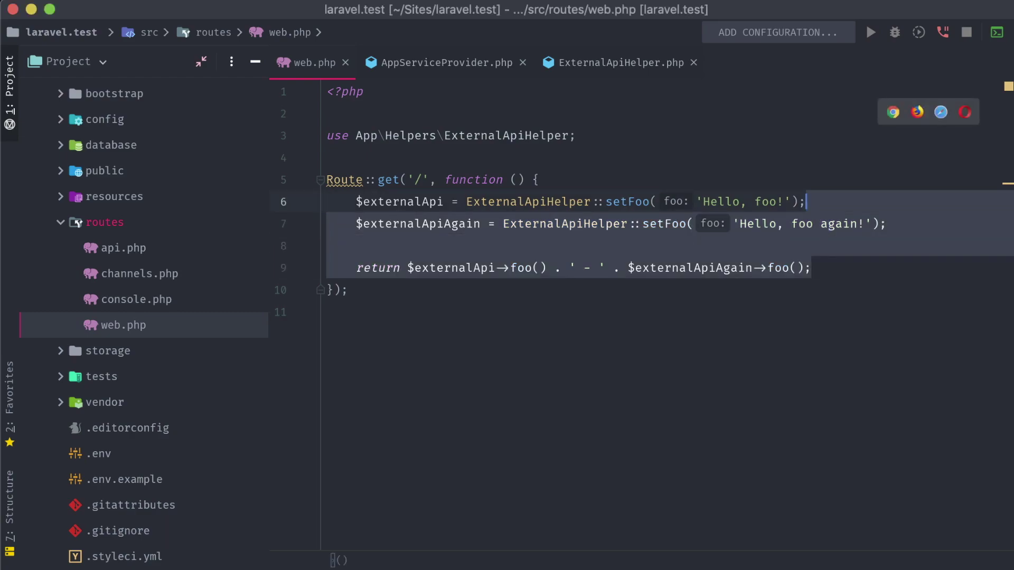
key(BackSpace)
Step: Change the ExternalApiHelper registration in AppServiceProvider from singleton back to bind
key(ctrl+Tab)
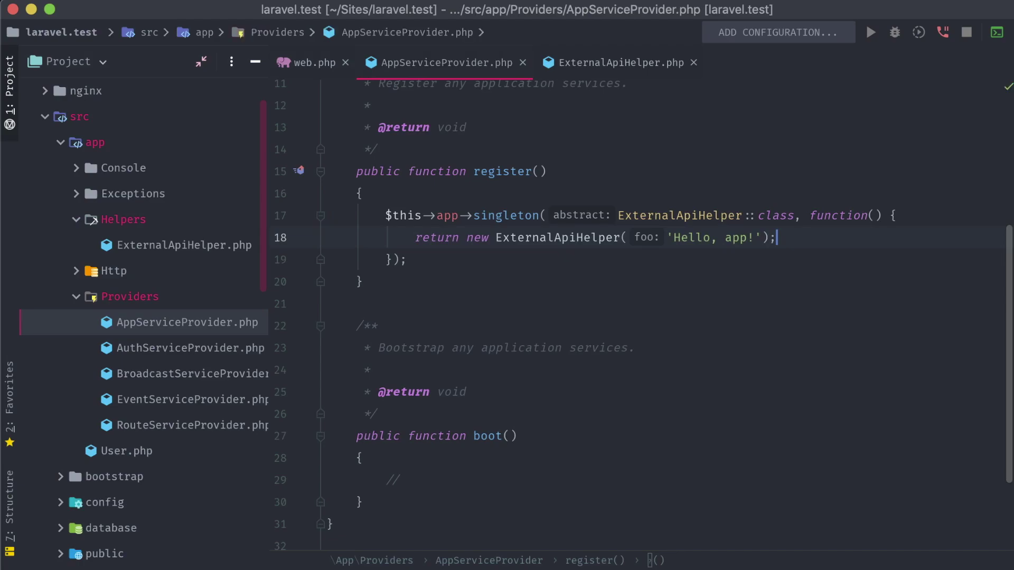
text(bind)
key(Escape)
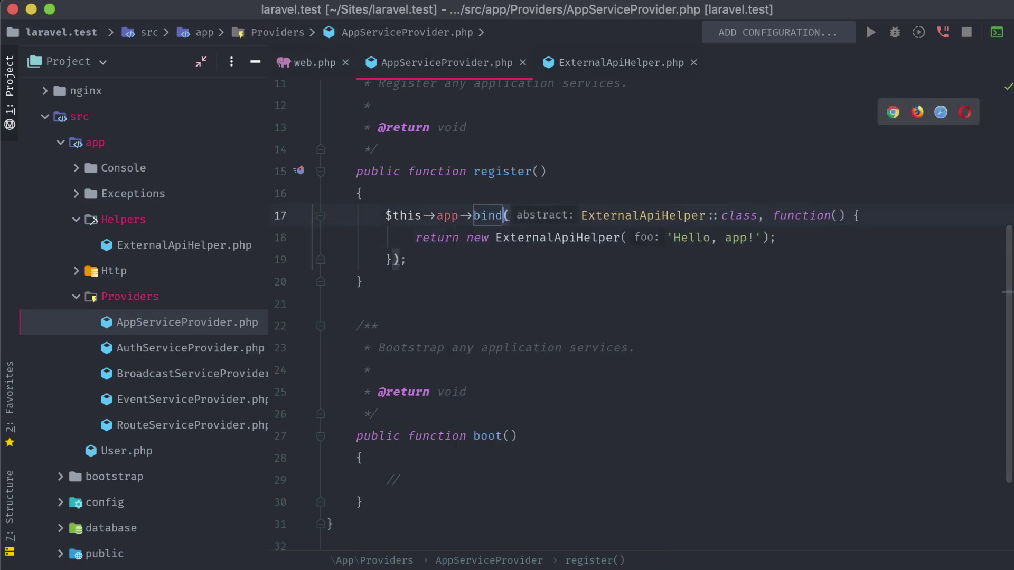
key(Down)
key(Down)
key(Down)
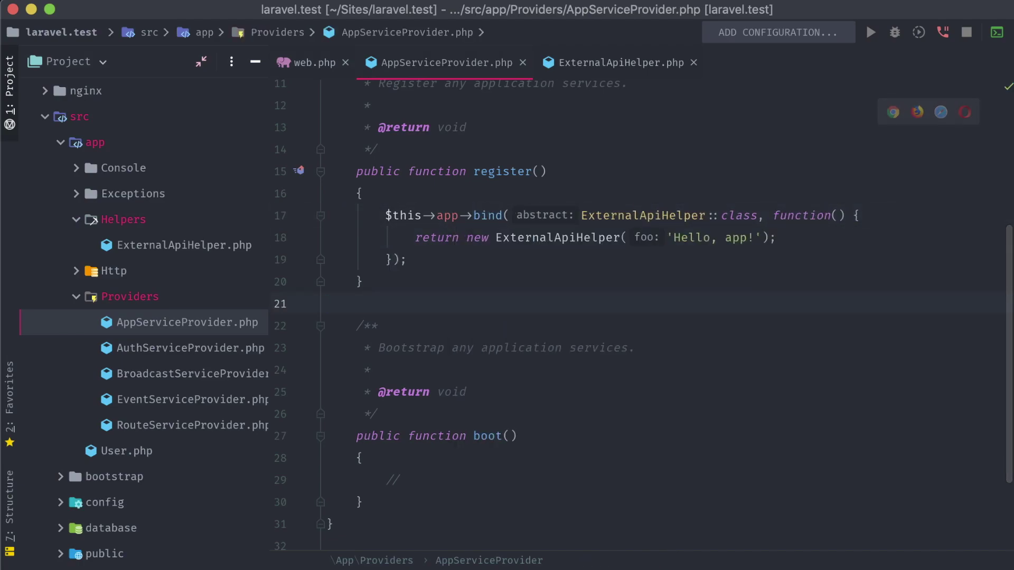
Step: Create a new empty file Logger.php in the Helpers folder
right_click(127, 219)
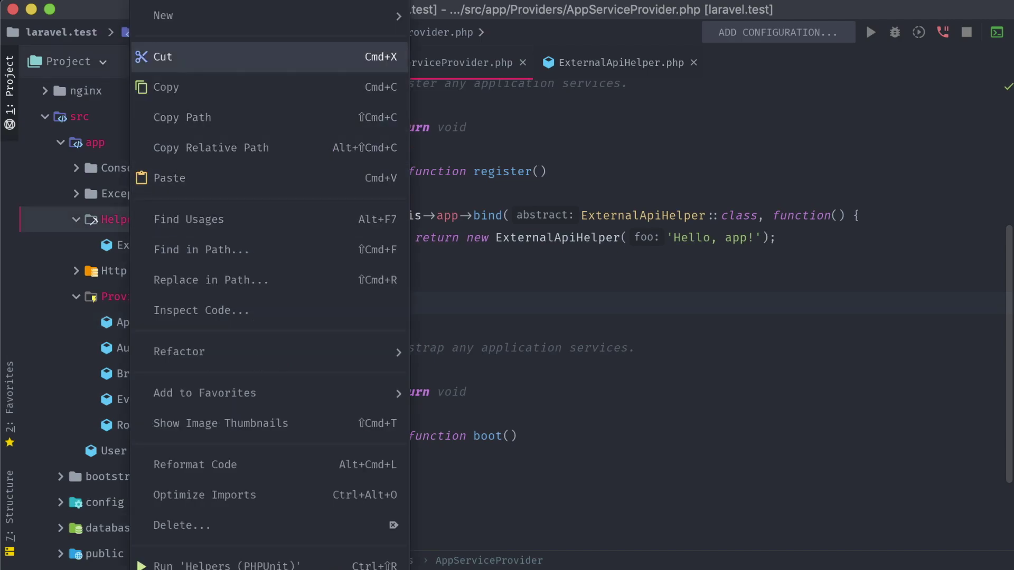
click(444, 14)
text(Logger.)
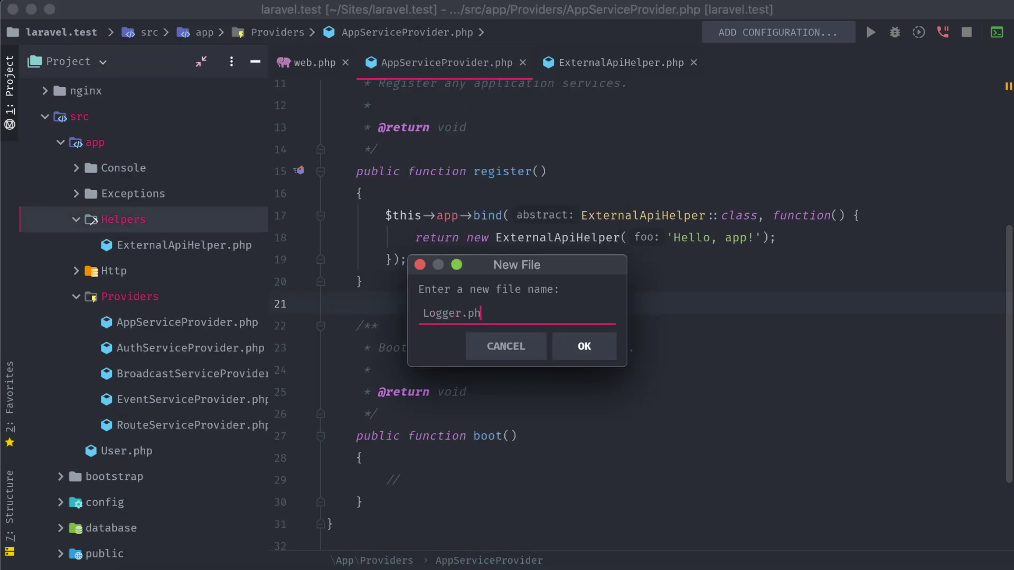
text(ph)
key(Return)
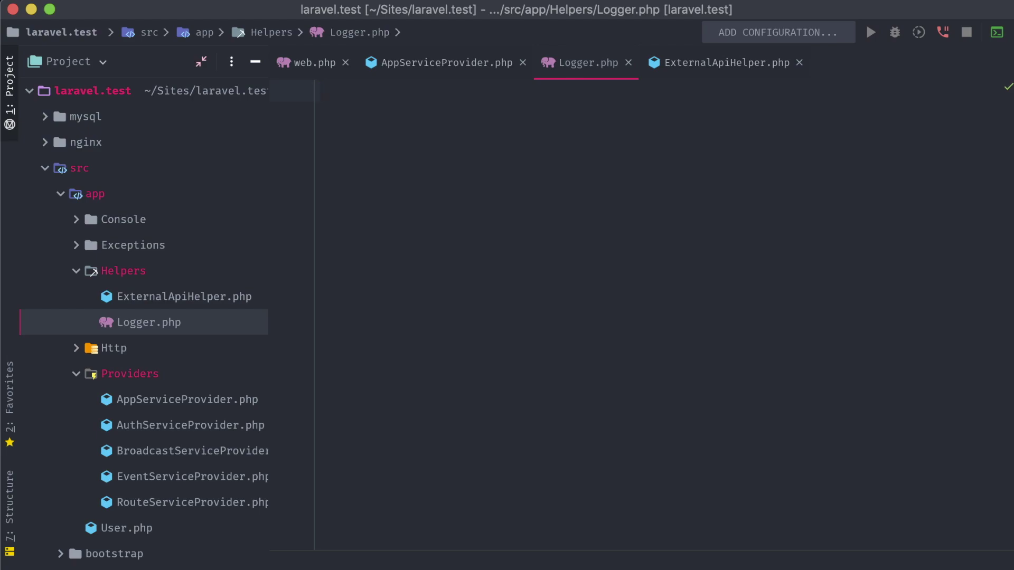
text(<)
Step: Write the App\Helpers Logger class with a send() method returning 'Sent!'
key(Return)
key(Return)
key(Return)
text(nam)
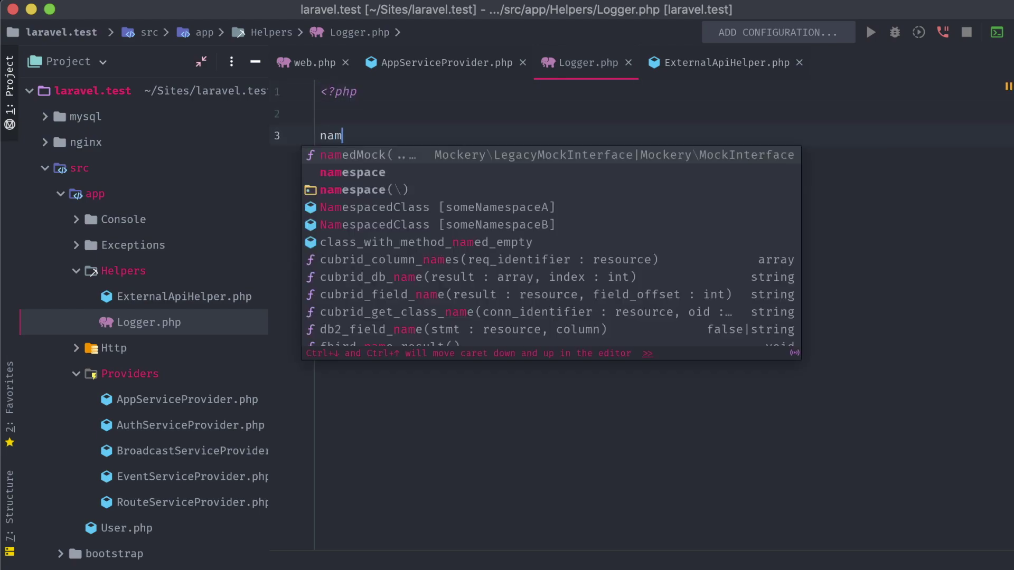
text(espace App\)
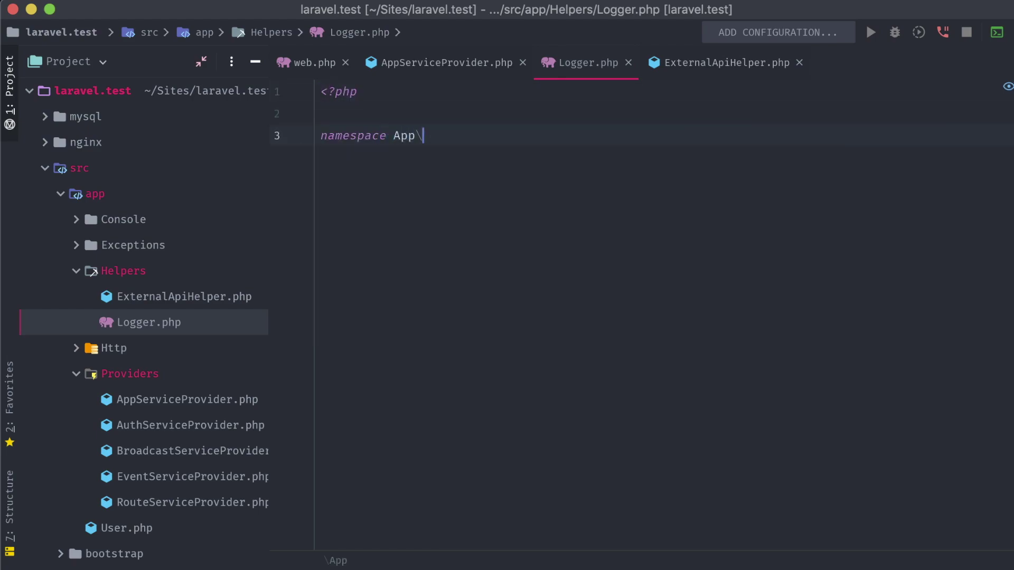
text(Helpers;)
key(Return)
key(Return)
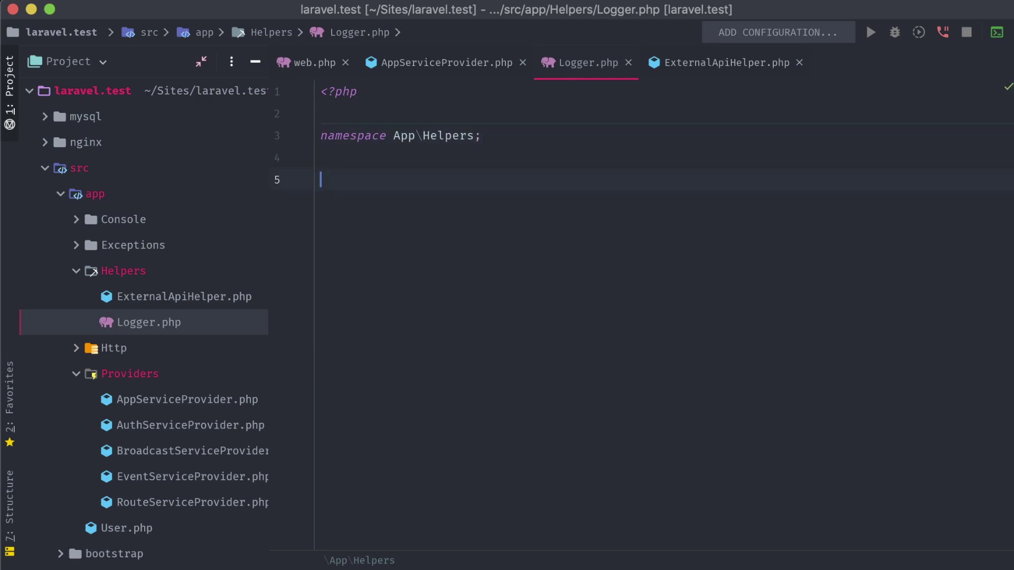
text(class Logger {)
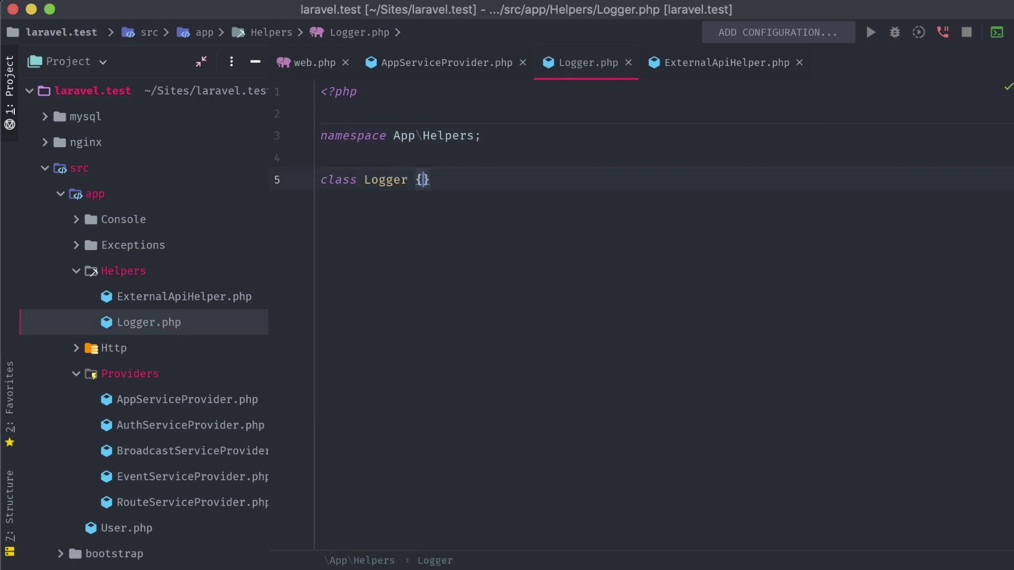
key(Return)
key(Return)
key(Return)
key(Up)
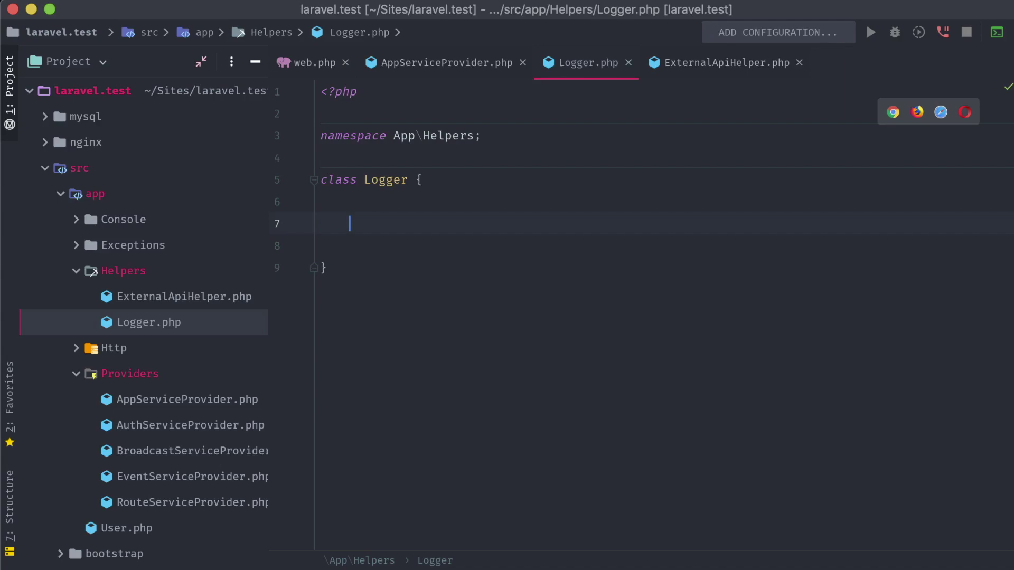
text(public function send)
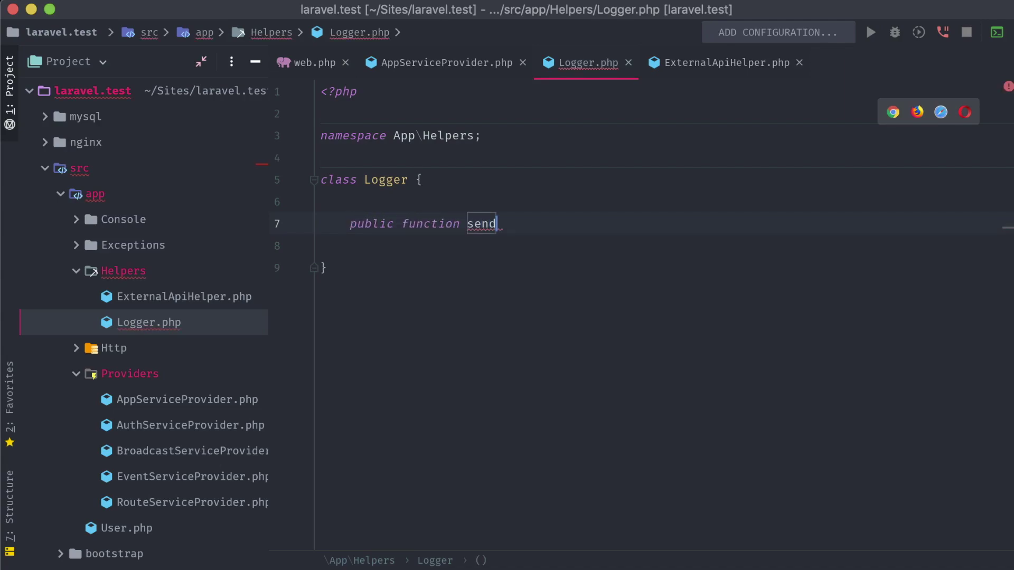
text(($log))
key(Return)
text({)
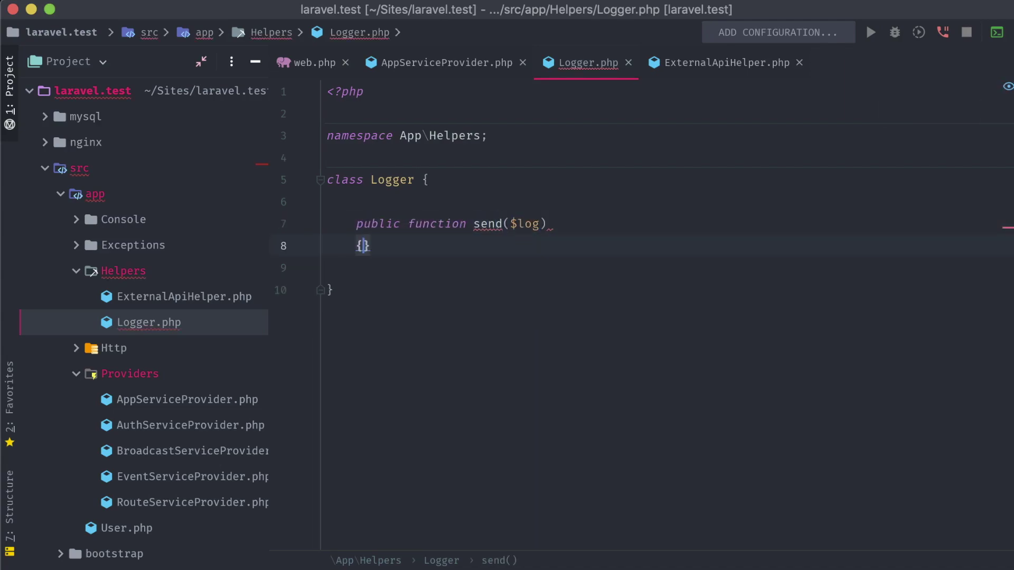
key(Return)
text(// send the log to an ext)
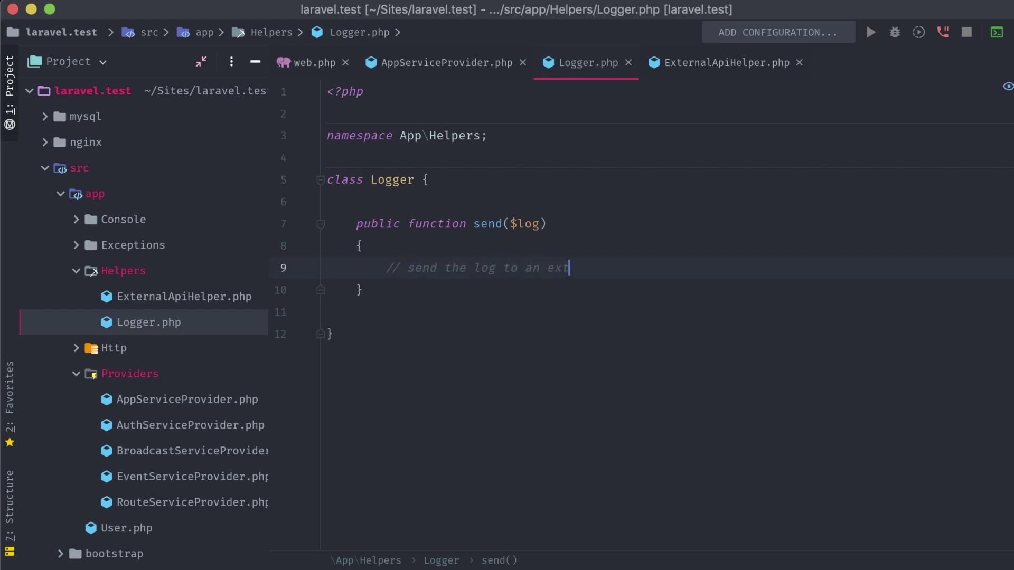
text(ernal servi)
text(ce)
key(Return)
text(retu)
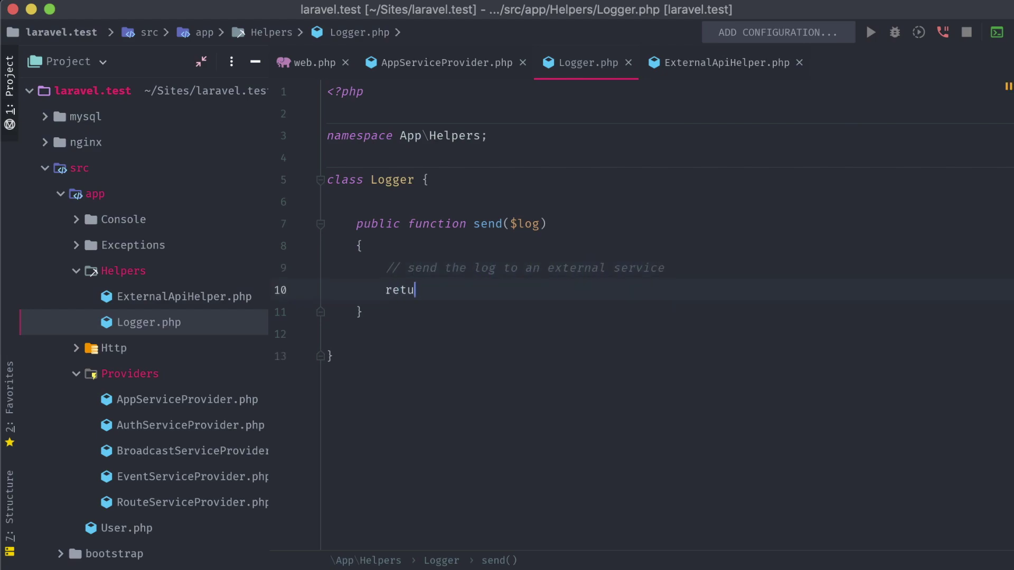
text(rn 'Sent!';)
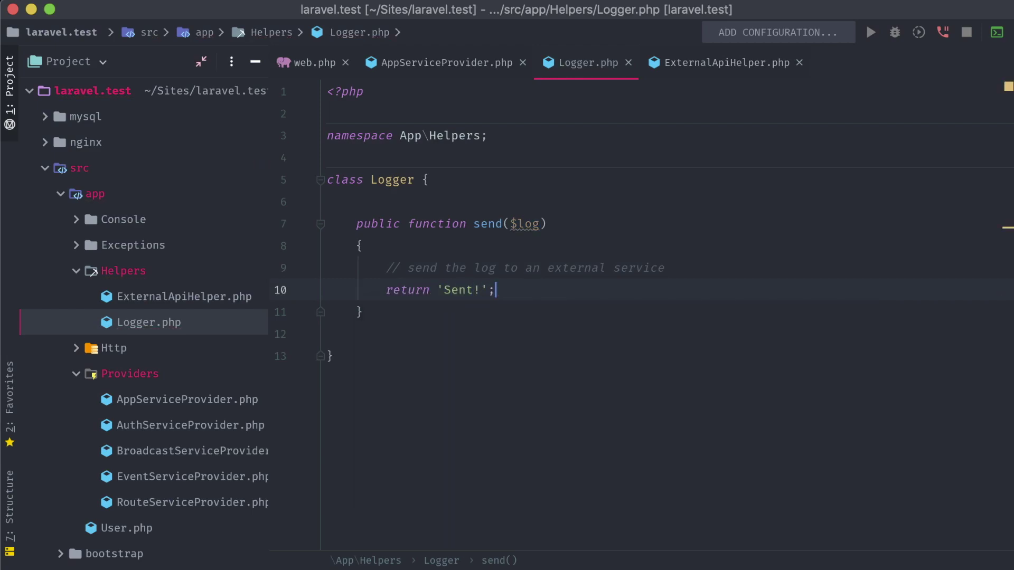
Step: Add a static log($log) method returning app(Logger::class)->send($log)
key(Down)
key(Down)
key(Return)
key(Return)
key(Up)
text(pub)
key(Return)
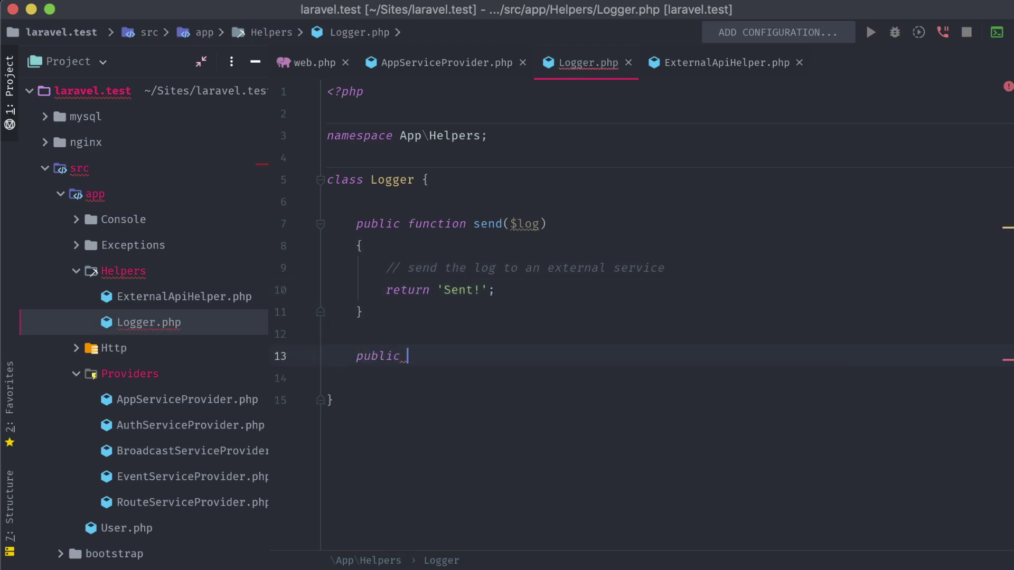
text(static func)
key(Return)
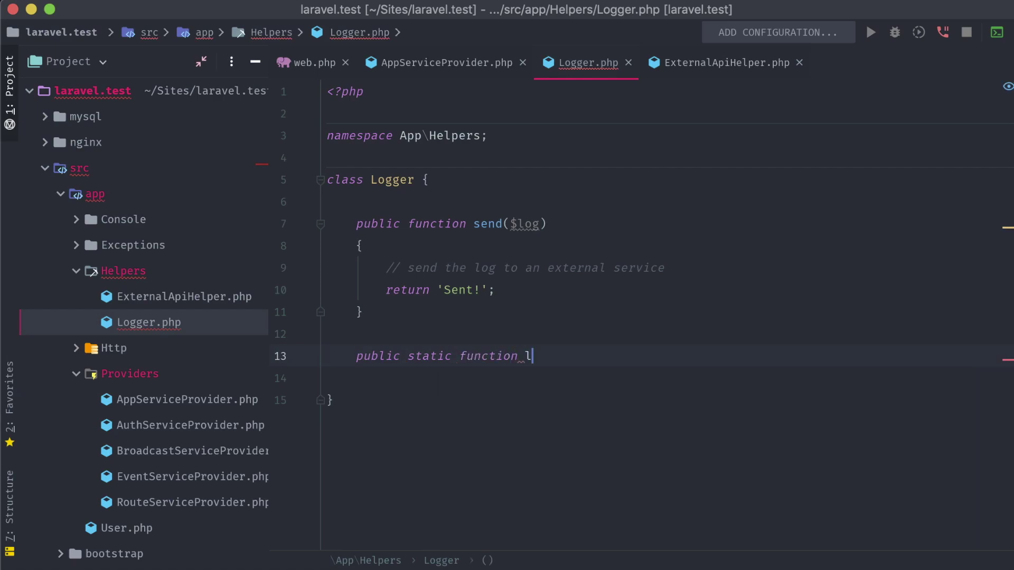
text(og($log){)
key(Return)
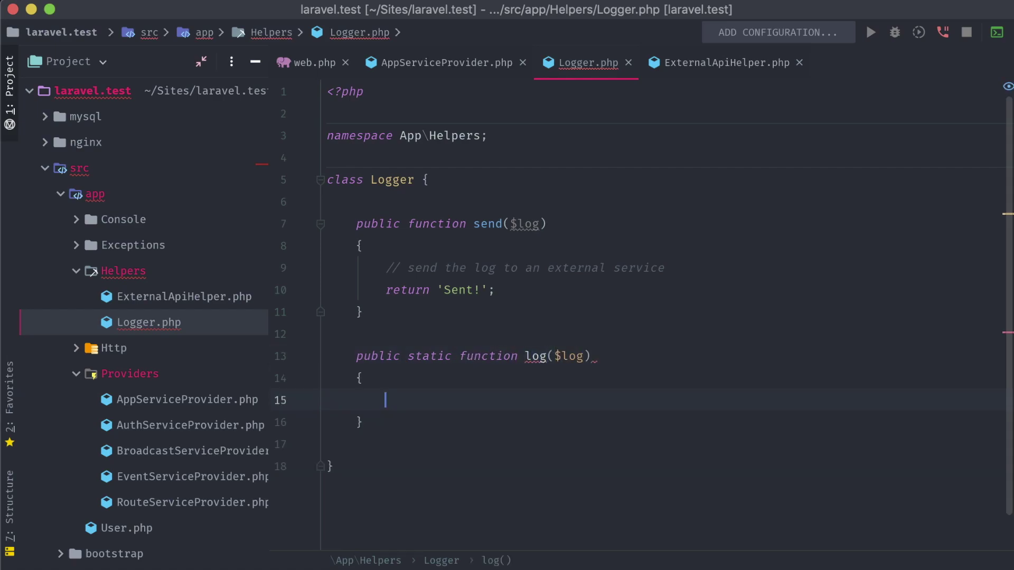
text(return app()
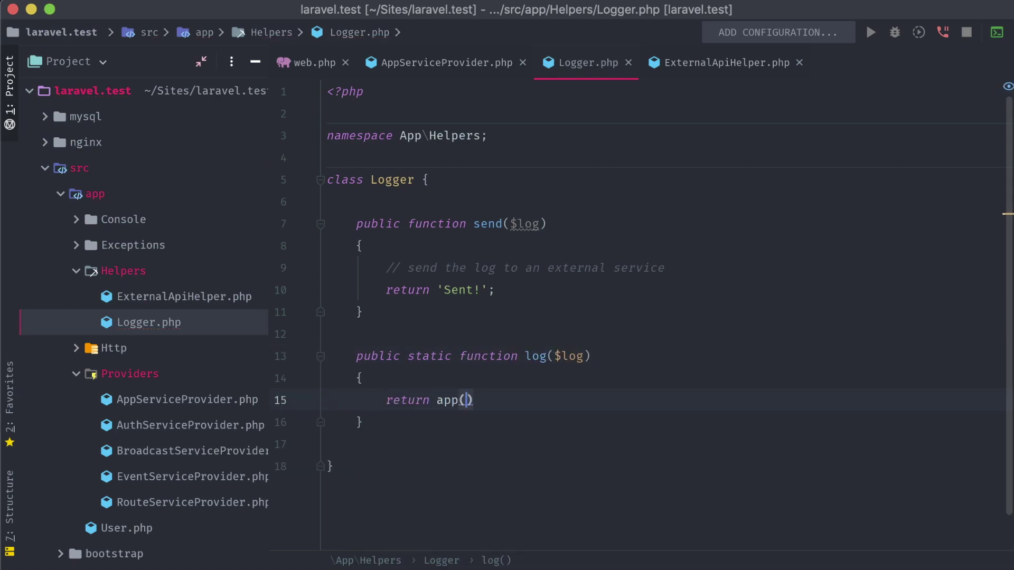
text(Logger::class)
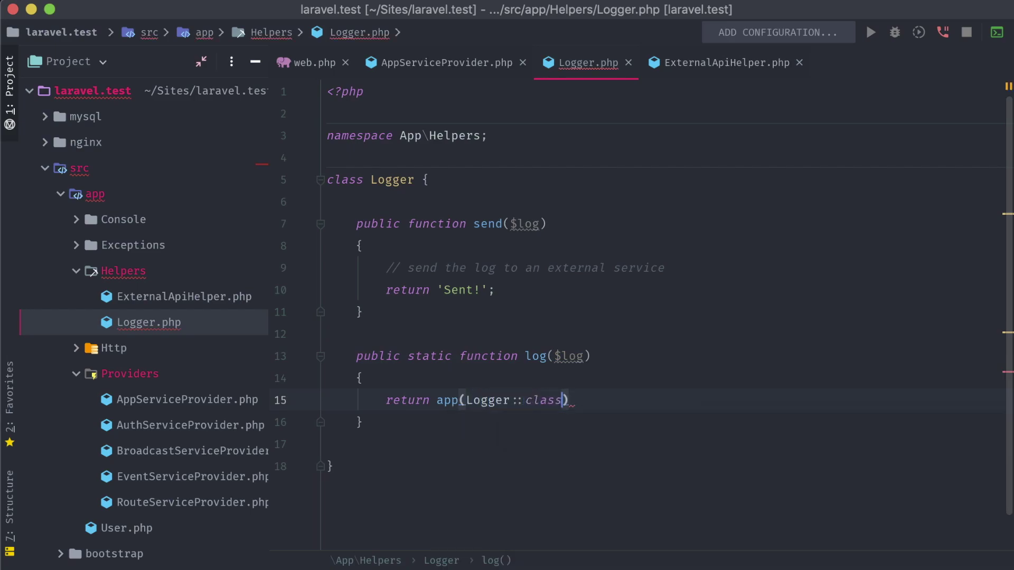
text()->send($log)
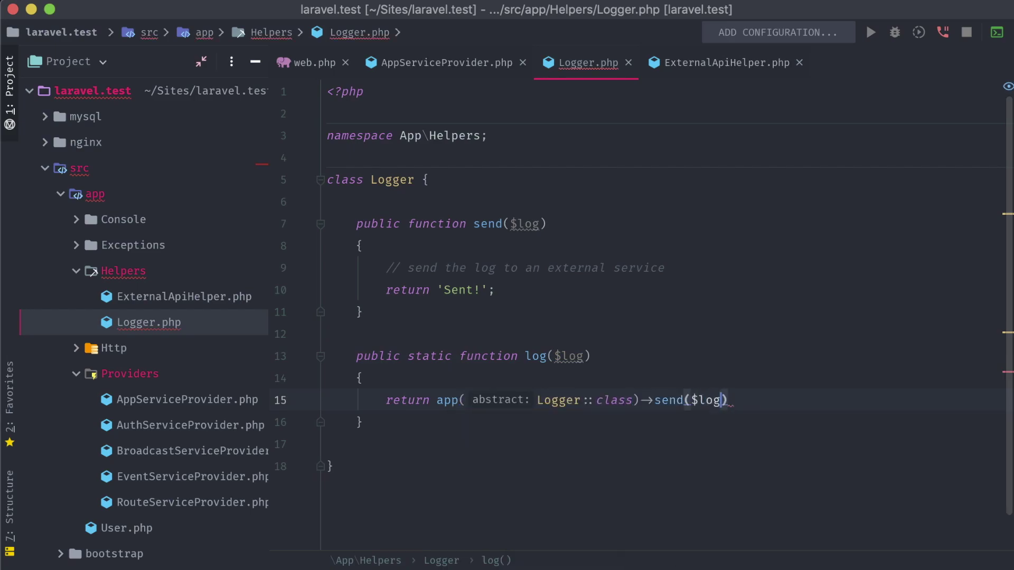
text();)
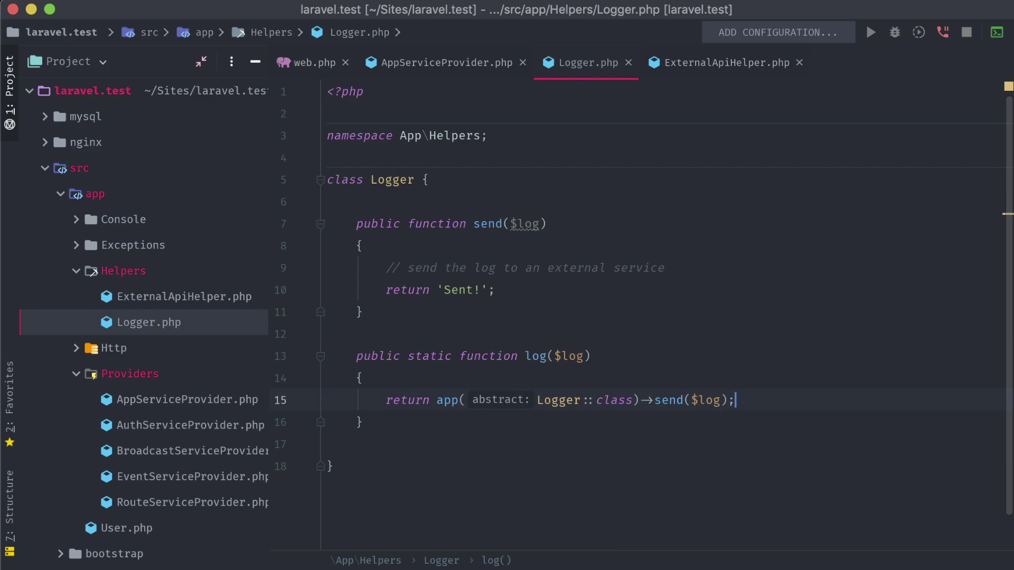
key(ctrl+Tab)
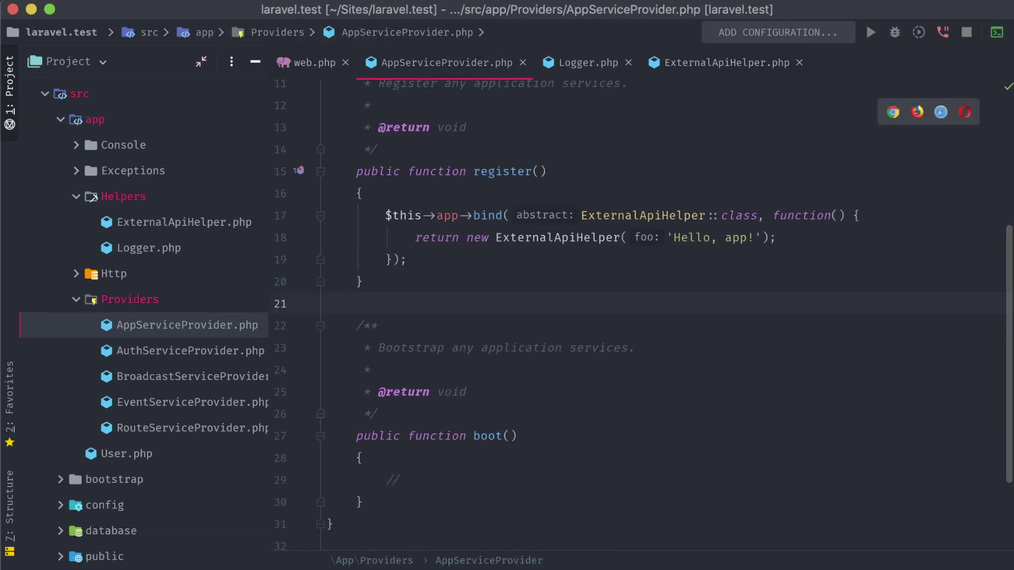
Step: Start a singleton registration in register() and add the use App\Helpers\Logger import
key(Up)
key(Up)
key(End)
key(Return)
key(Return)
text($)
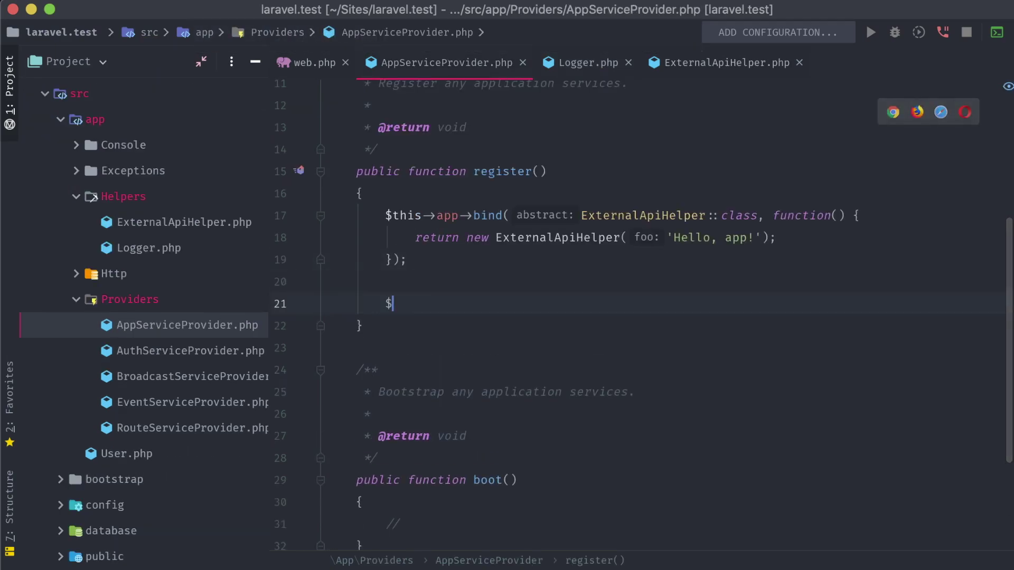
text(this->app->sing)
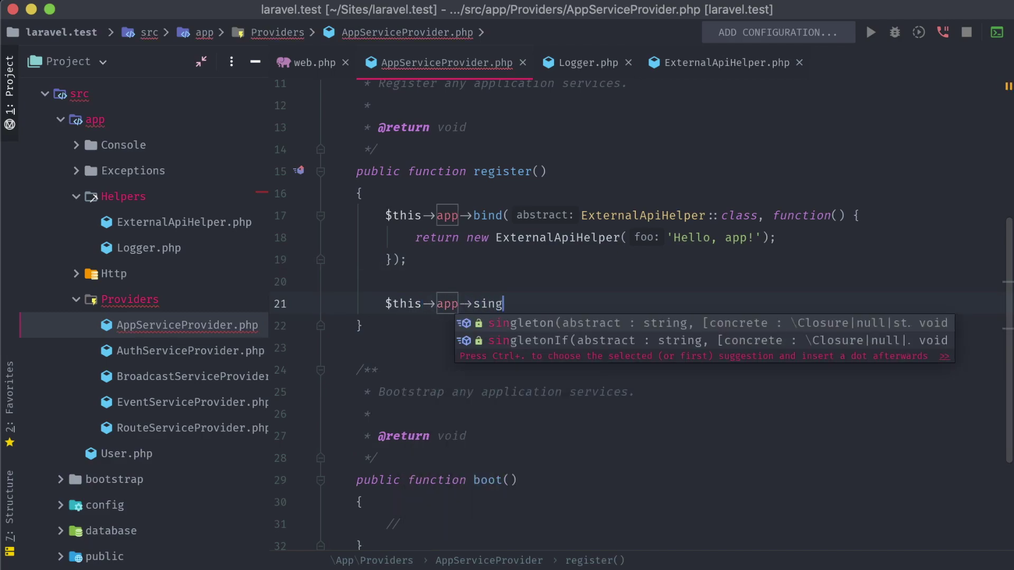
text(leton)
key(Return)
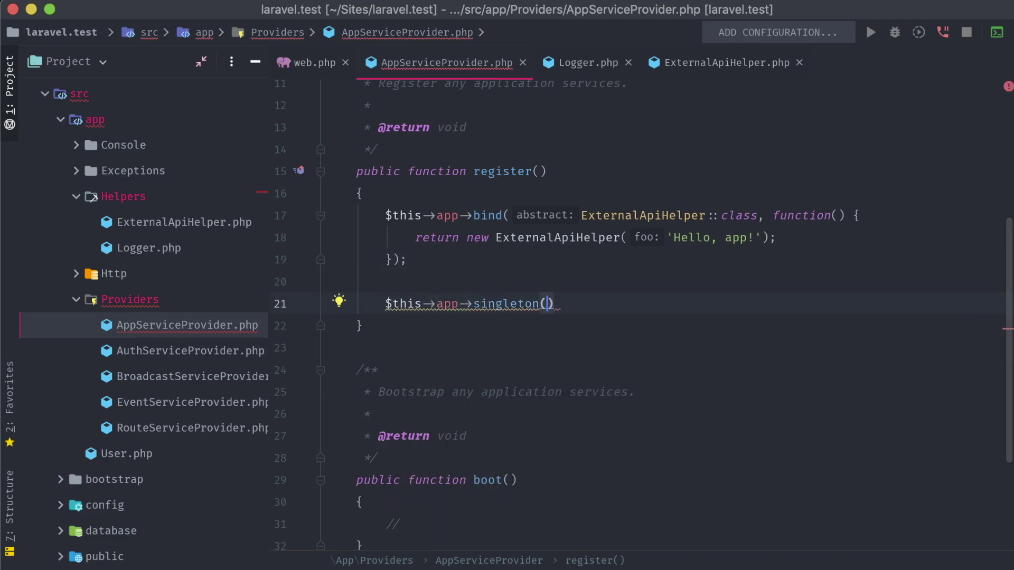
scroll(603, 317, up, 5)
click(586, 156)
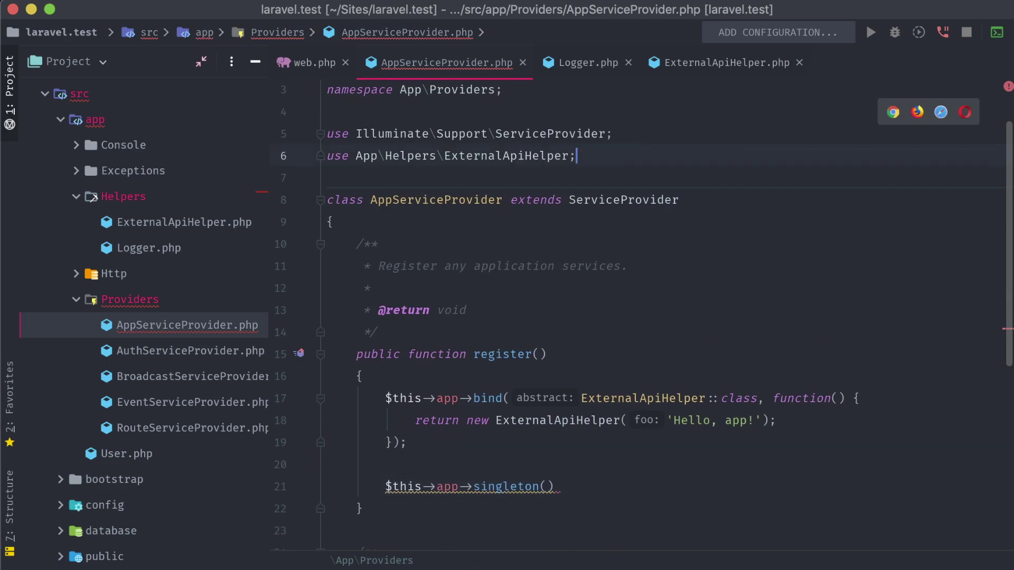
key(Return)
text(use App\H)
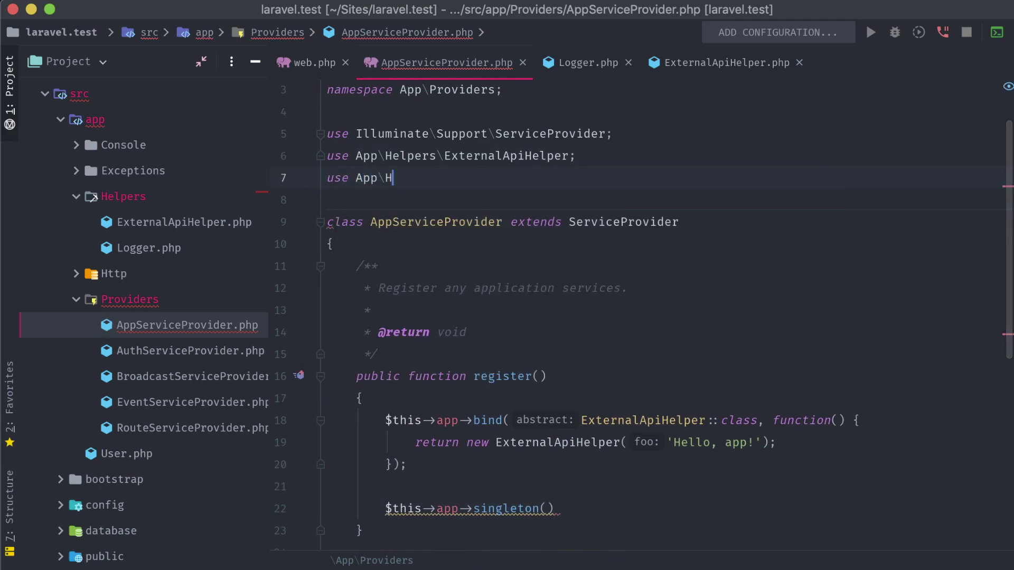
text(elpers\Logger;)
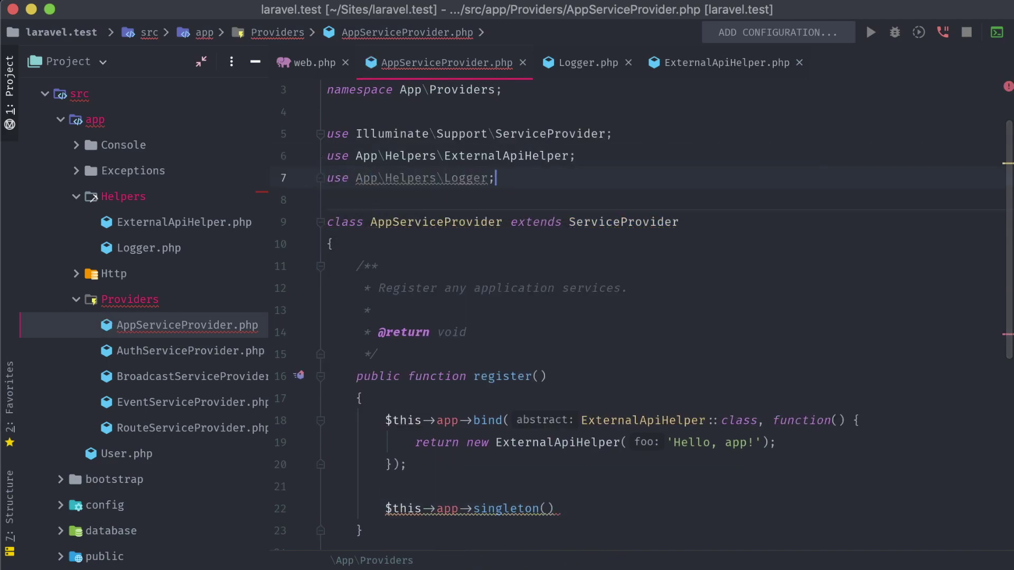
Step: Bind Logger::class to a closure returning new Logger(), then begin an import line in web.php
click(548, 508)
text(L)
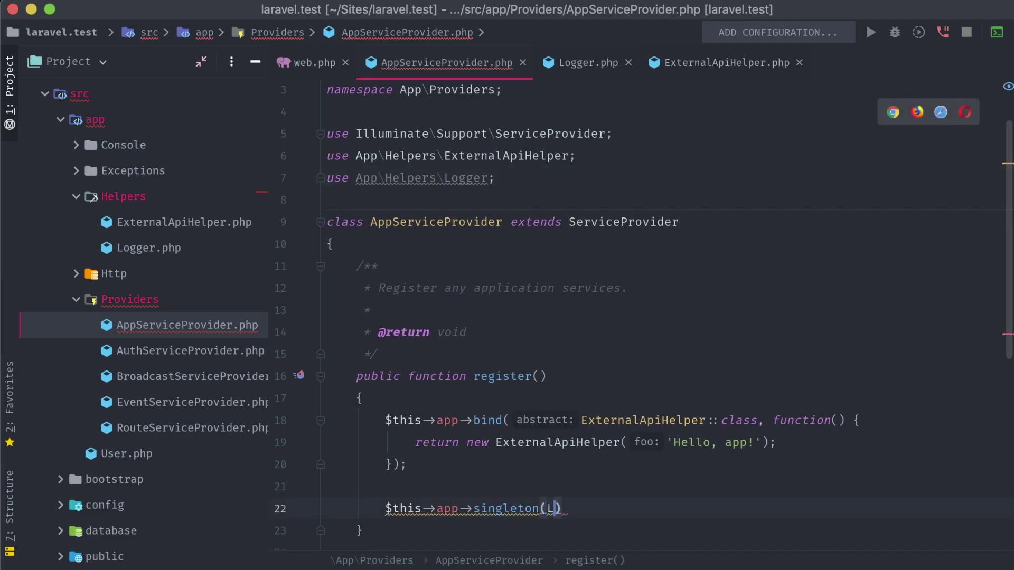
text(ogg)
key(Return)
text(::class, )
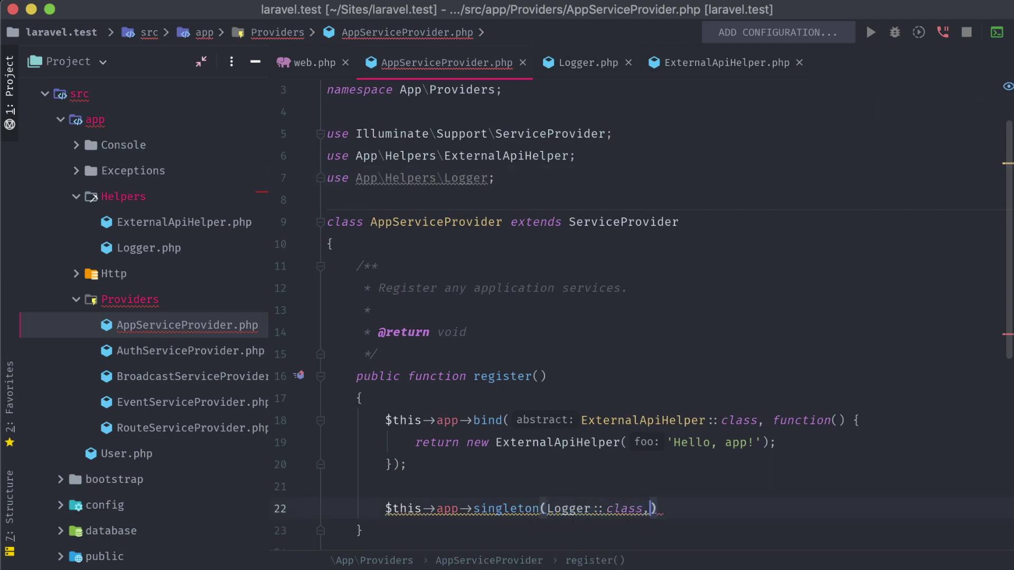
text(function() {)
key(Return)
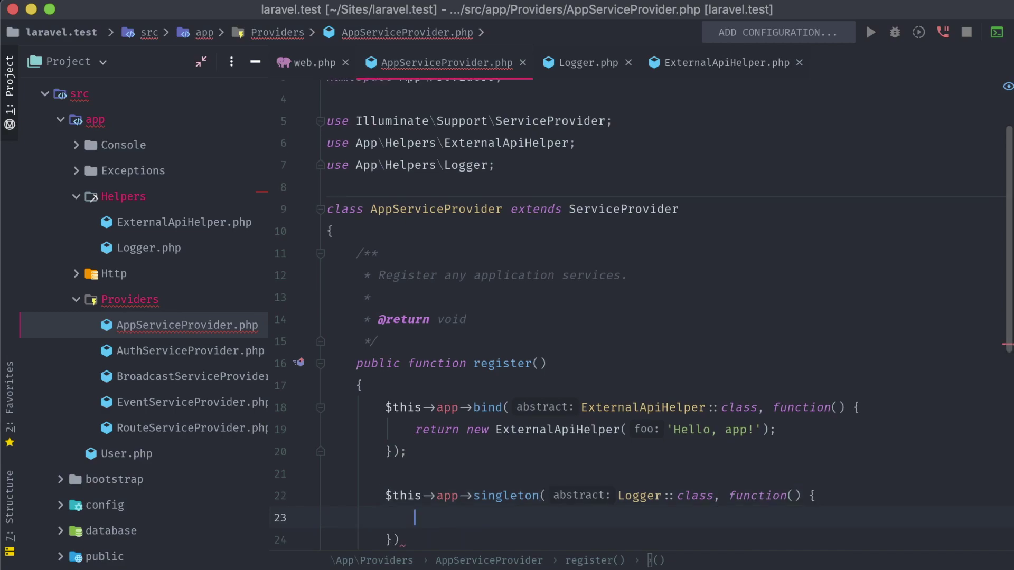
text(return new Logg)
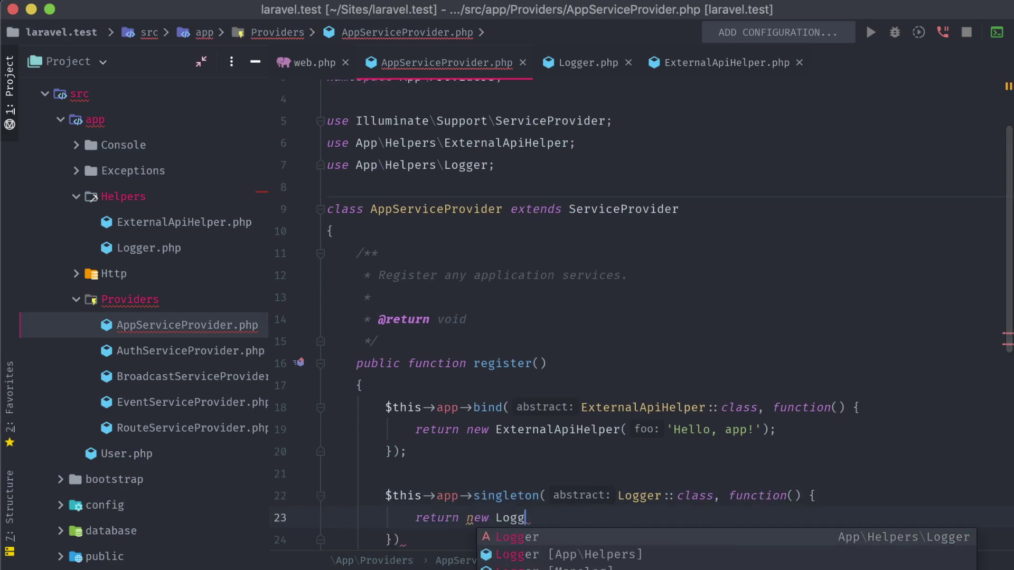
key(Return)
key(Right)
text(;)
key(Down)
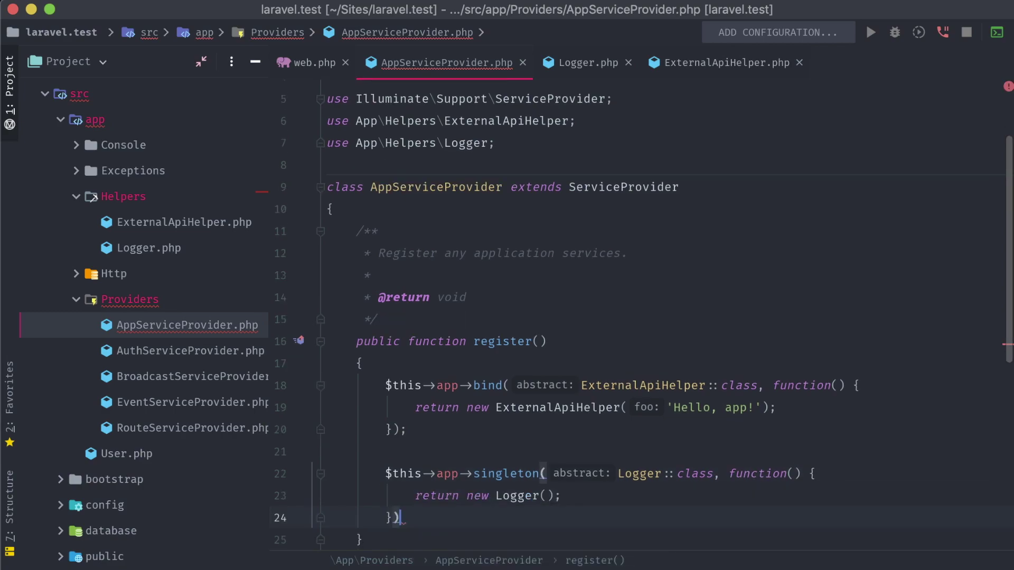
key(ctrl+Tab)
key(Return)
text(use )
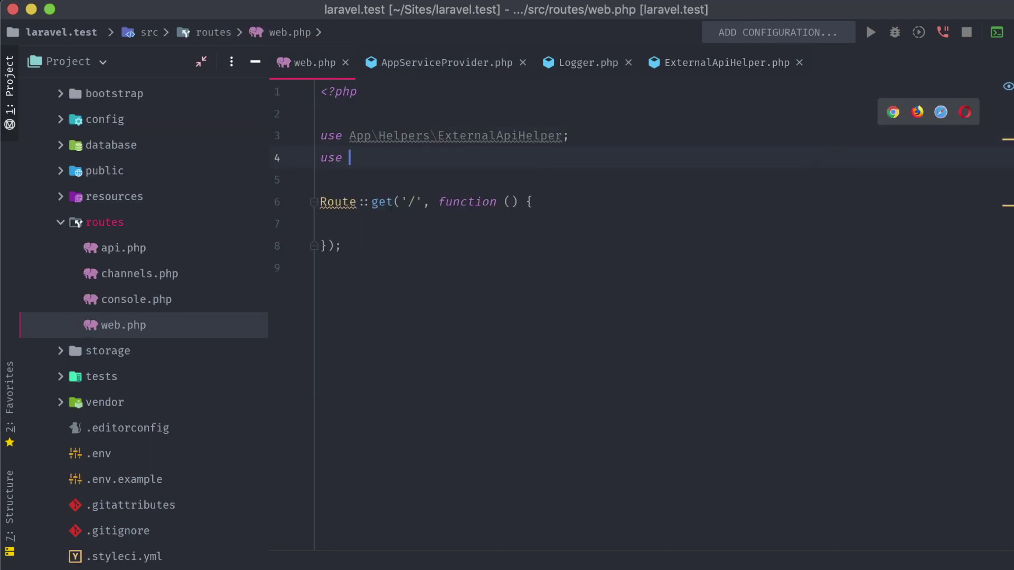
text(App\Helpers\Log)
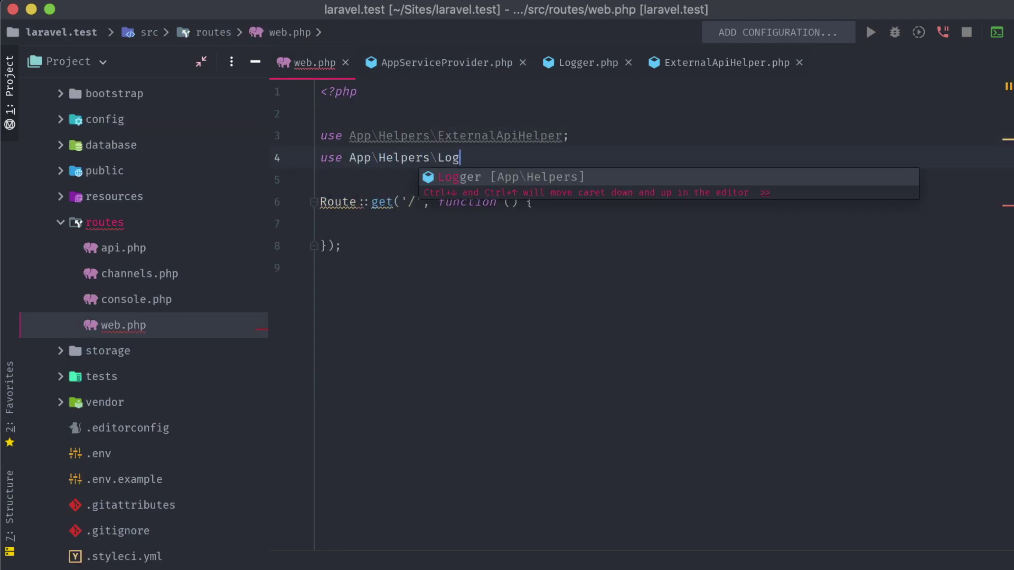
Step: Import Logger in web.php and make the route return Logger::log('My app is broken!')
key(Return)
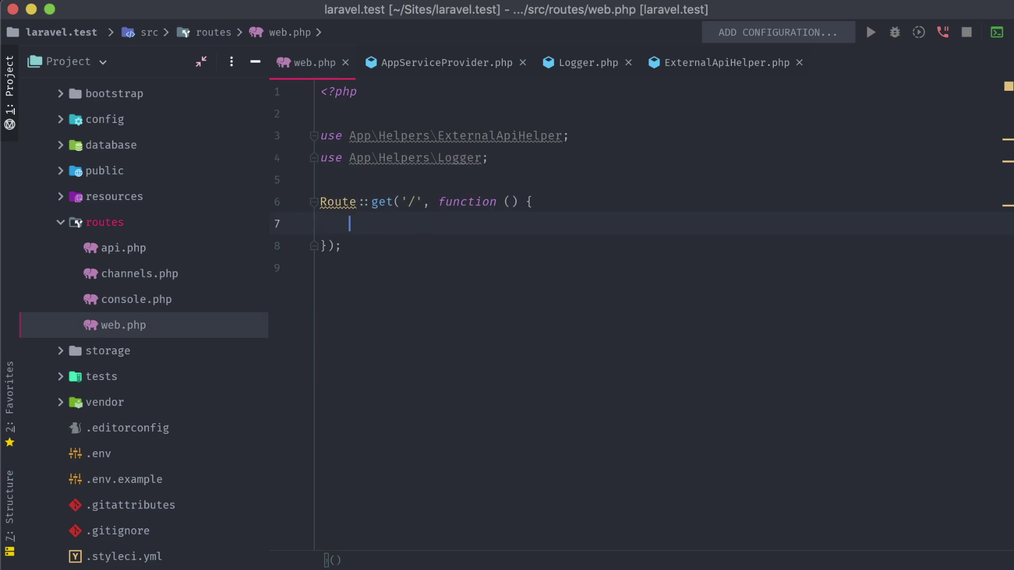
text(return Logge)
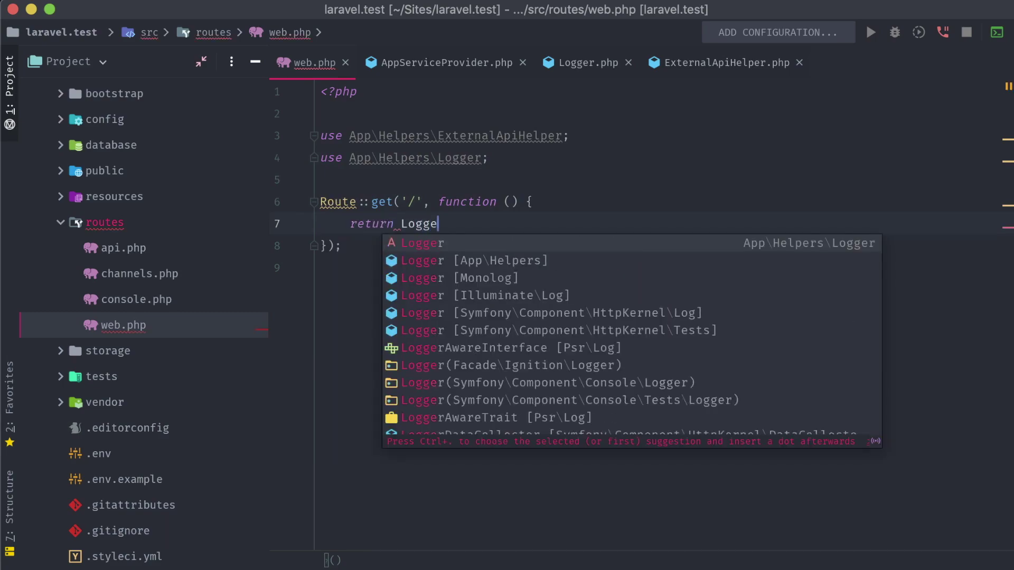
key(Return)
text(::lo)
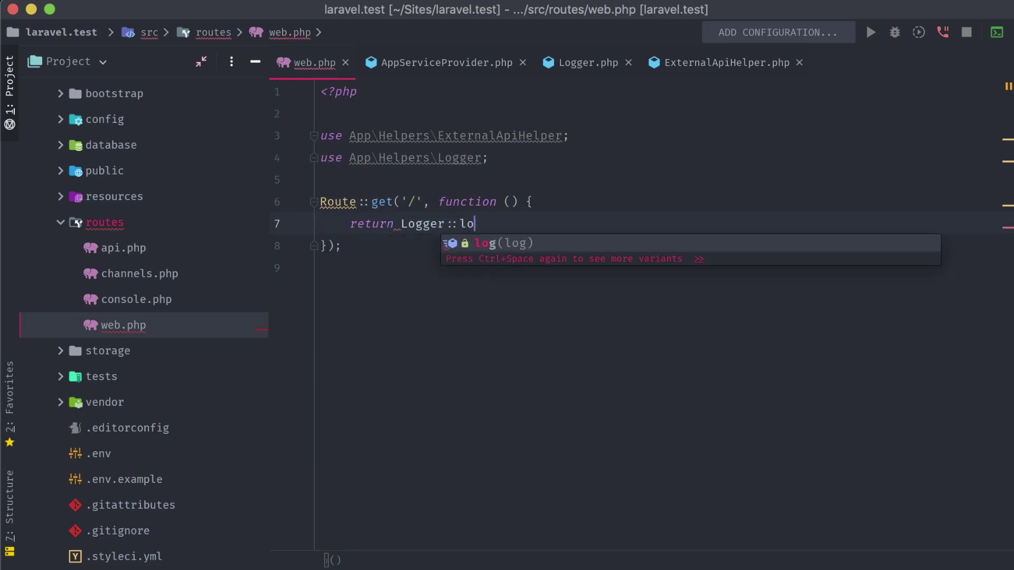
text(g)
key(Return)
text('My app is )
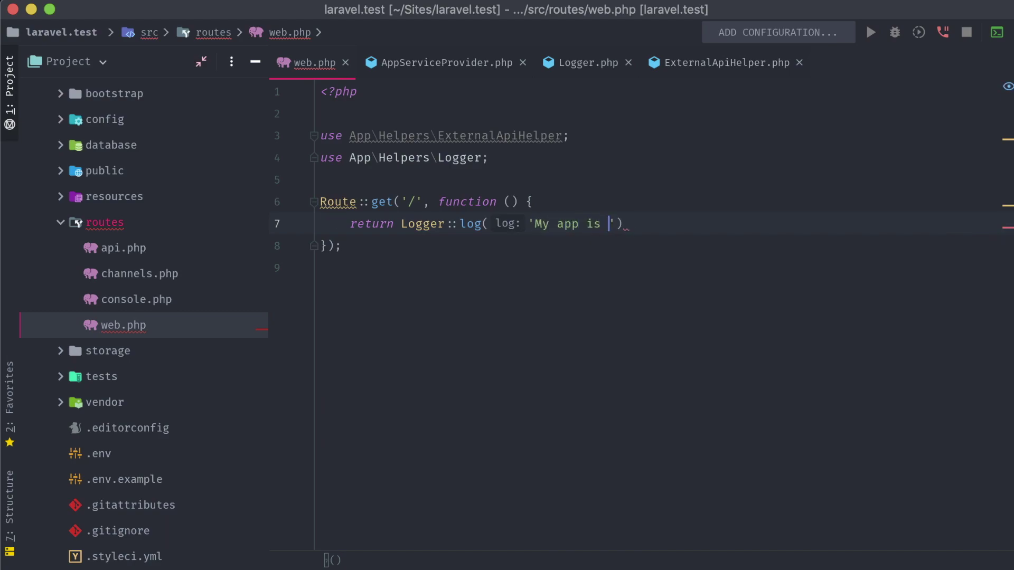
text(broken!');)
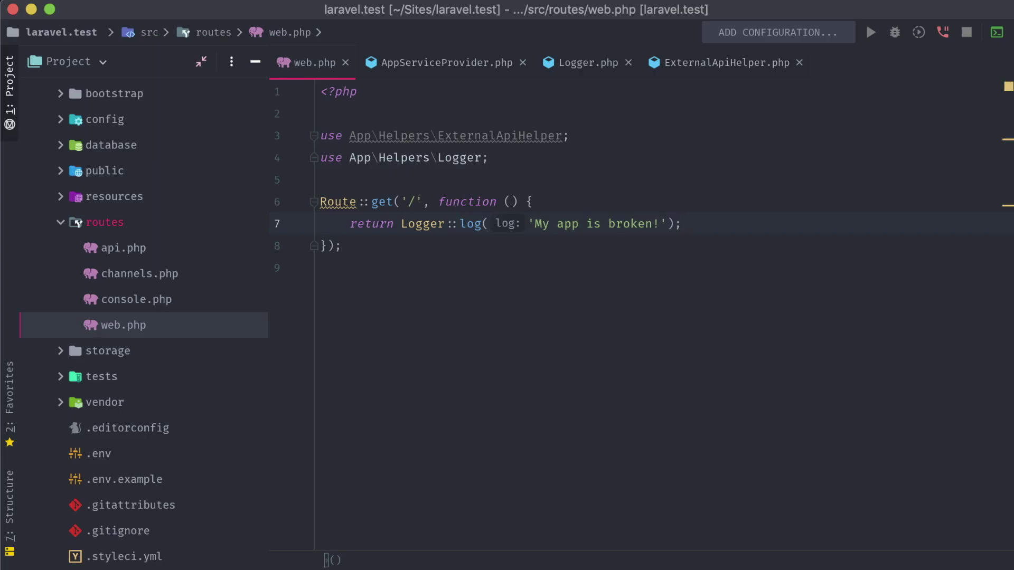
Step: Reload localhost:8088 in Chrome to confirm it shows 'Sent!', then return to PhpStorm
key(super+Tab)
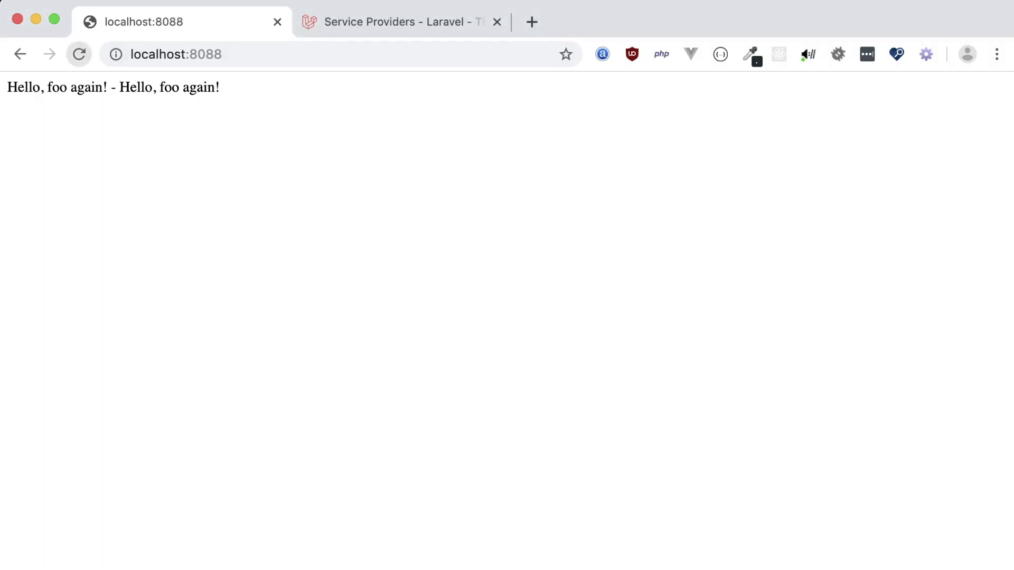
key(super+r)
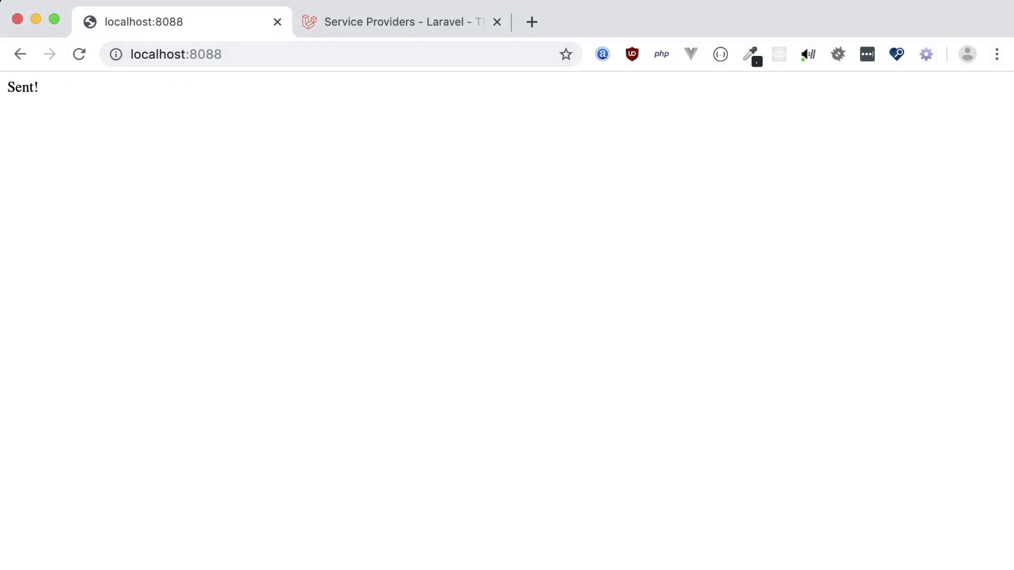
key(super+Tab)
click(331, 560)
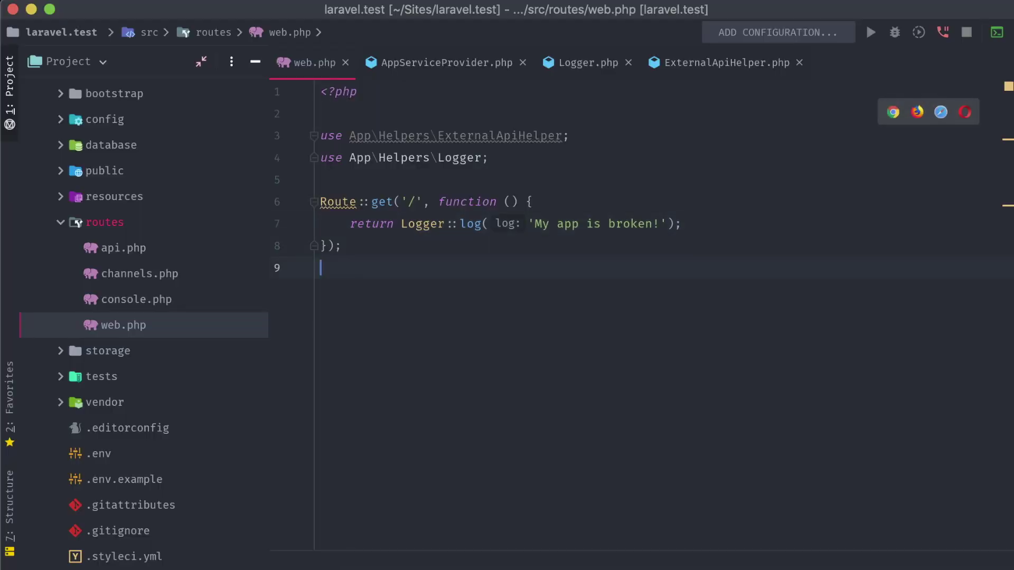